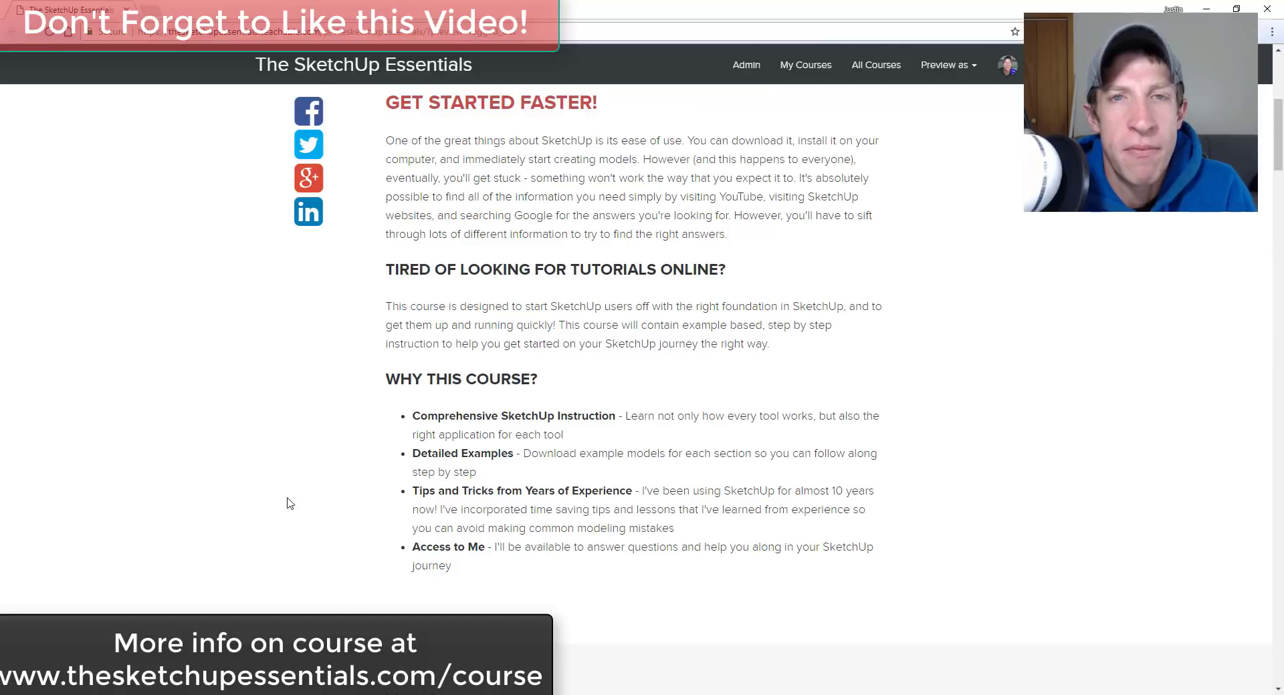
Step: Read through the SketchUp course page, covering the instructor, the target audience and each module from advanced modeling to Layout
scroll(288, 493, down, 9)
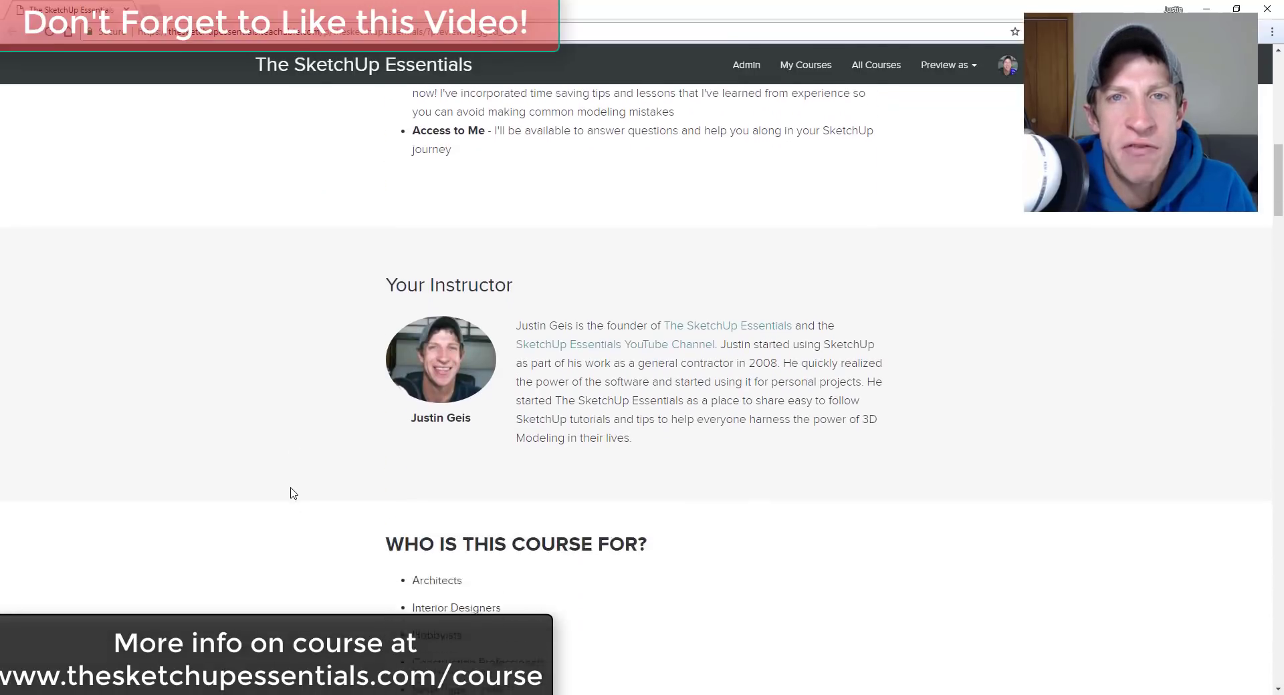
scroll(288, 485, down, 4)
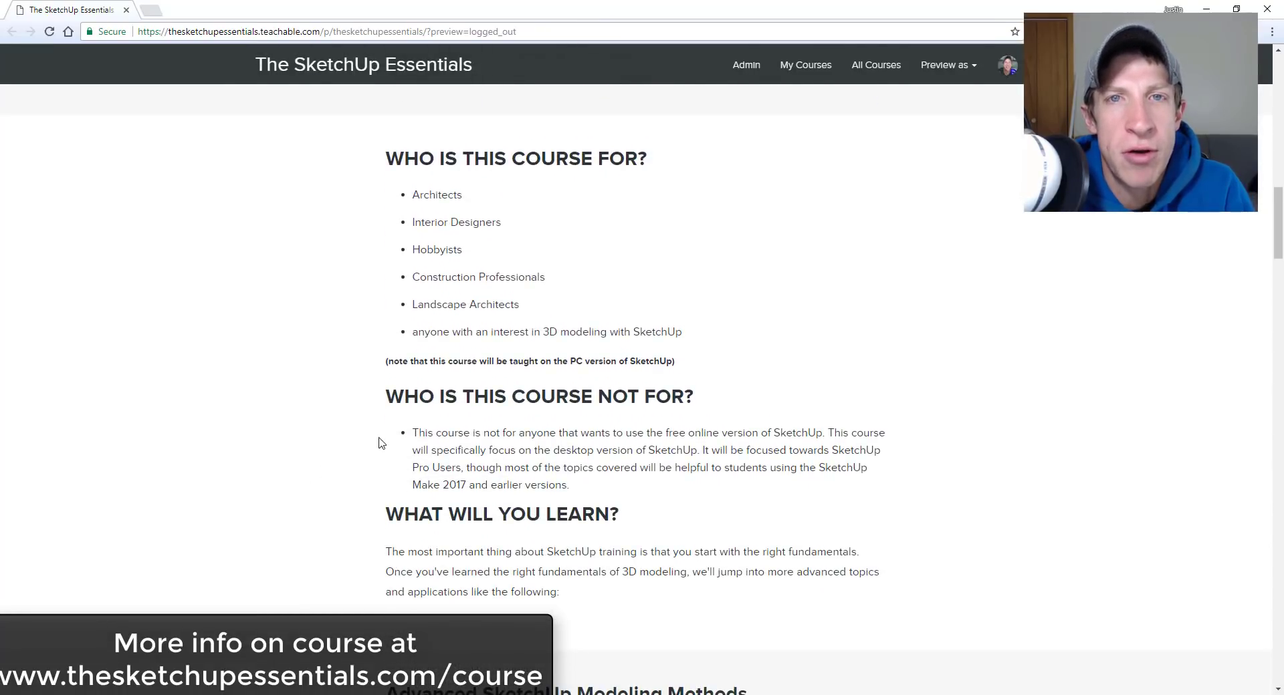
scroll(374, 445, down, 6)
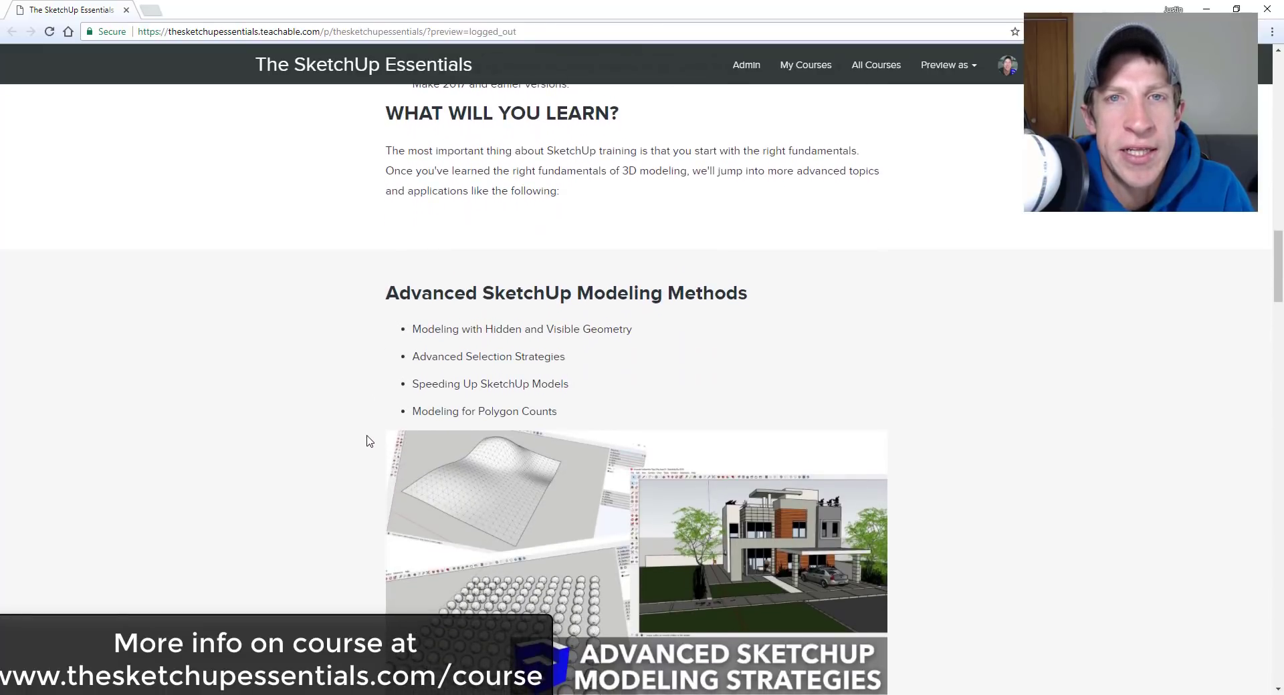
scroll(369, 442, down, 2)
scroll(384, 376, down, 6)
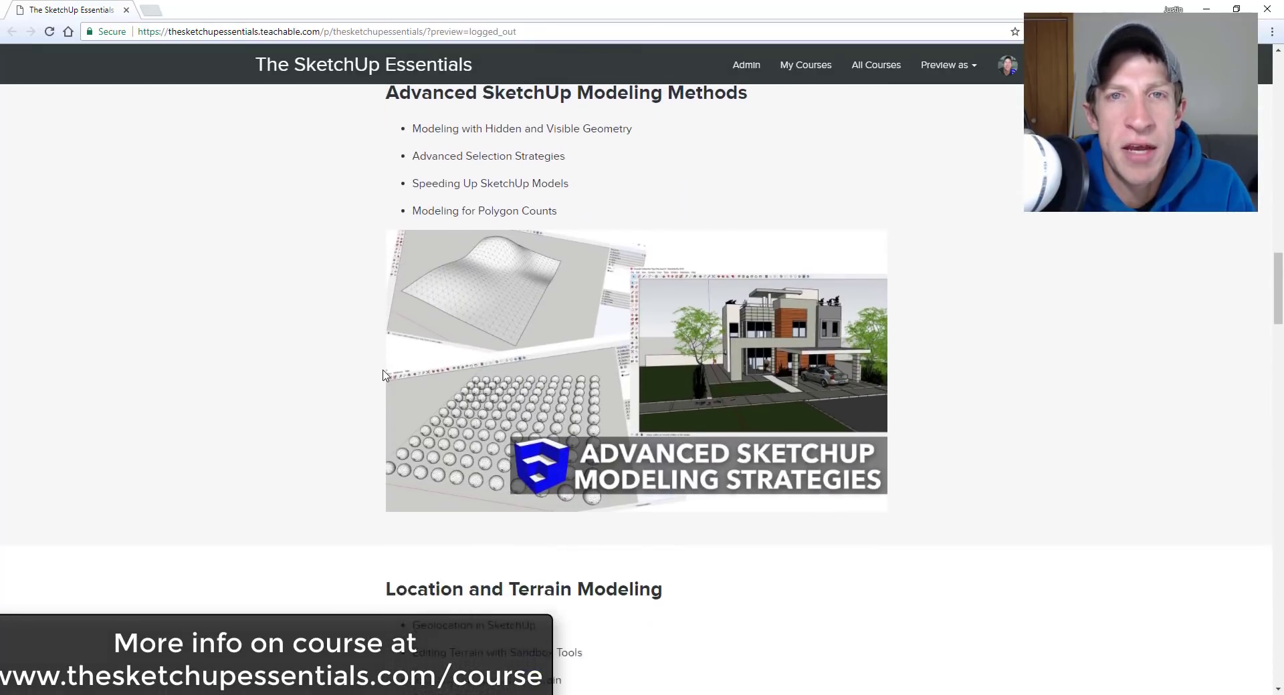
scroll(384, 376, down, 2)
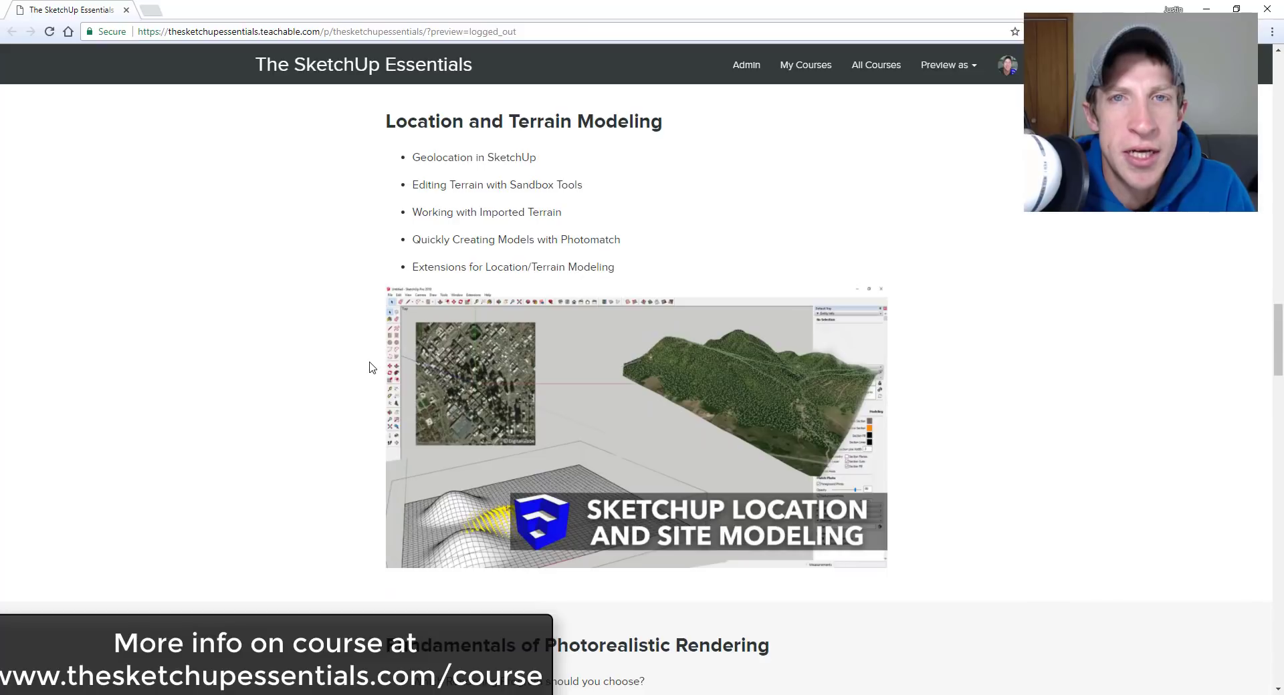
scroll(394, 290, down, 5)
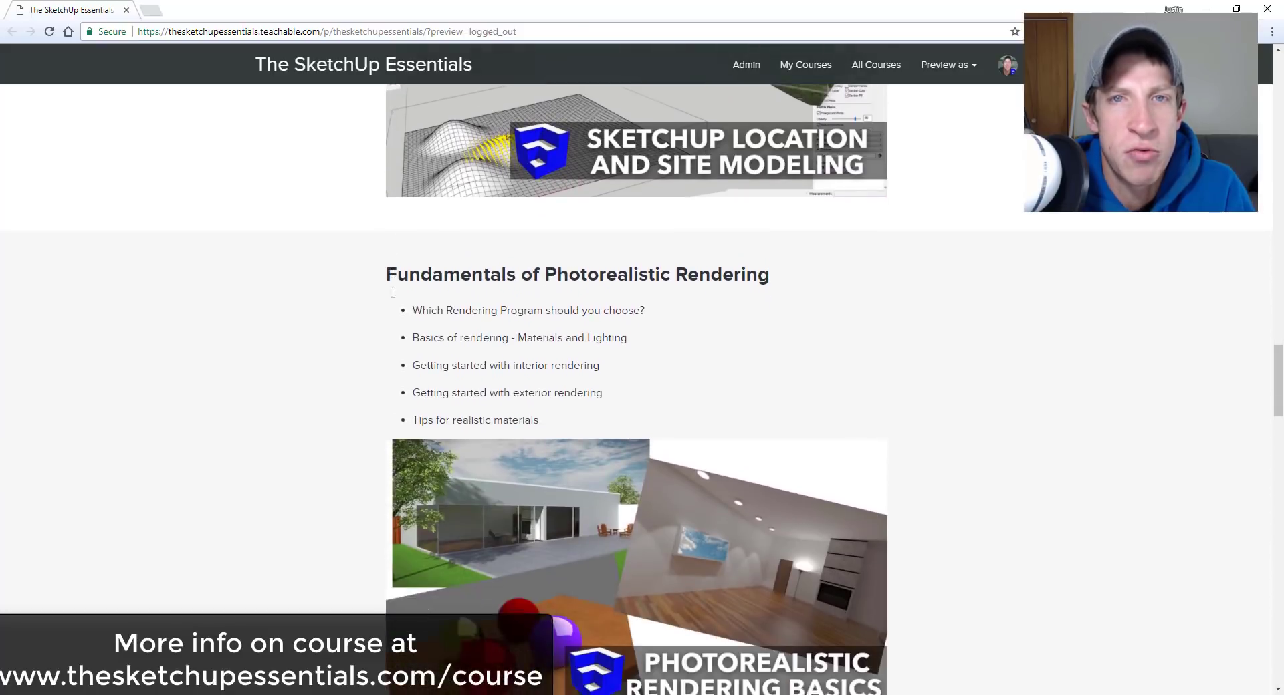
scroll(388, 301, down, 1)
scroll(392, 309, down, 8)
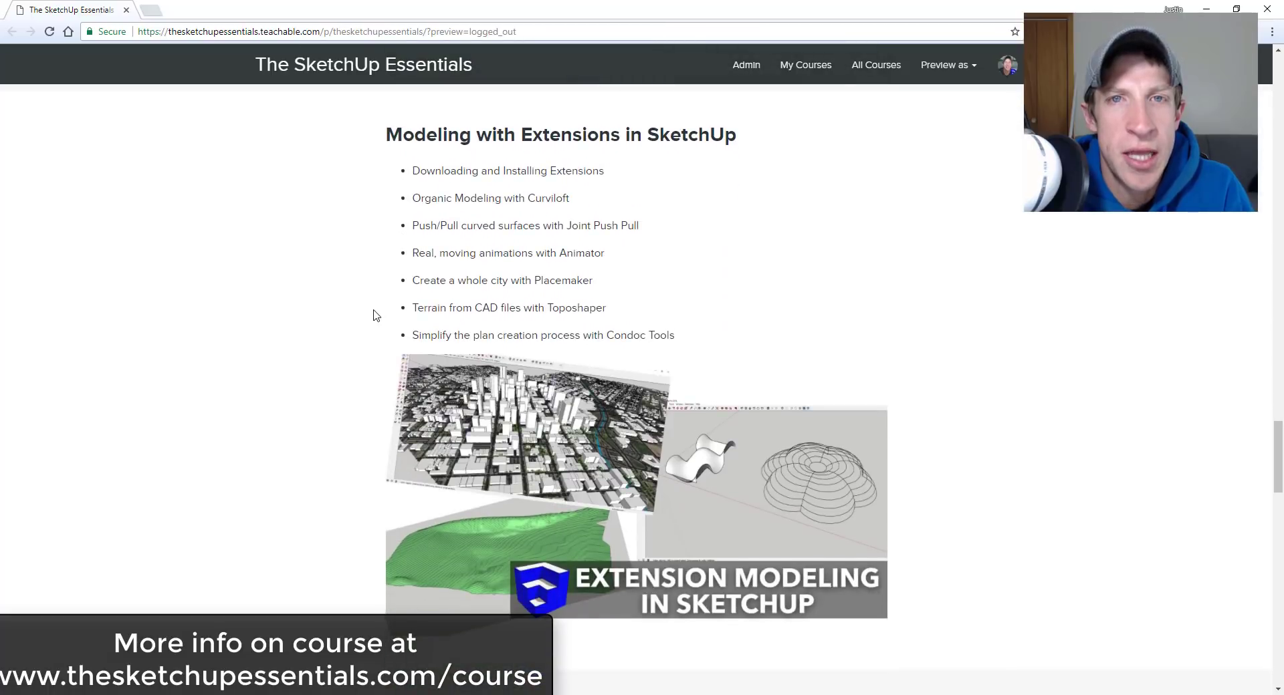
scroll(367, 307, down, 8)
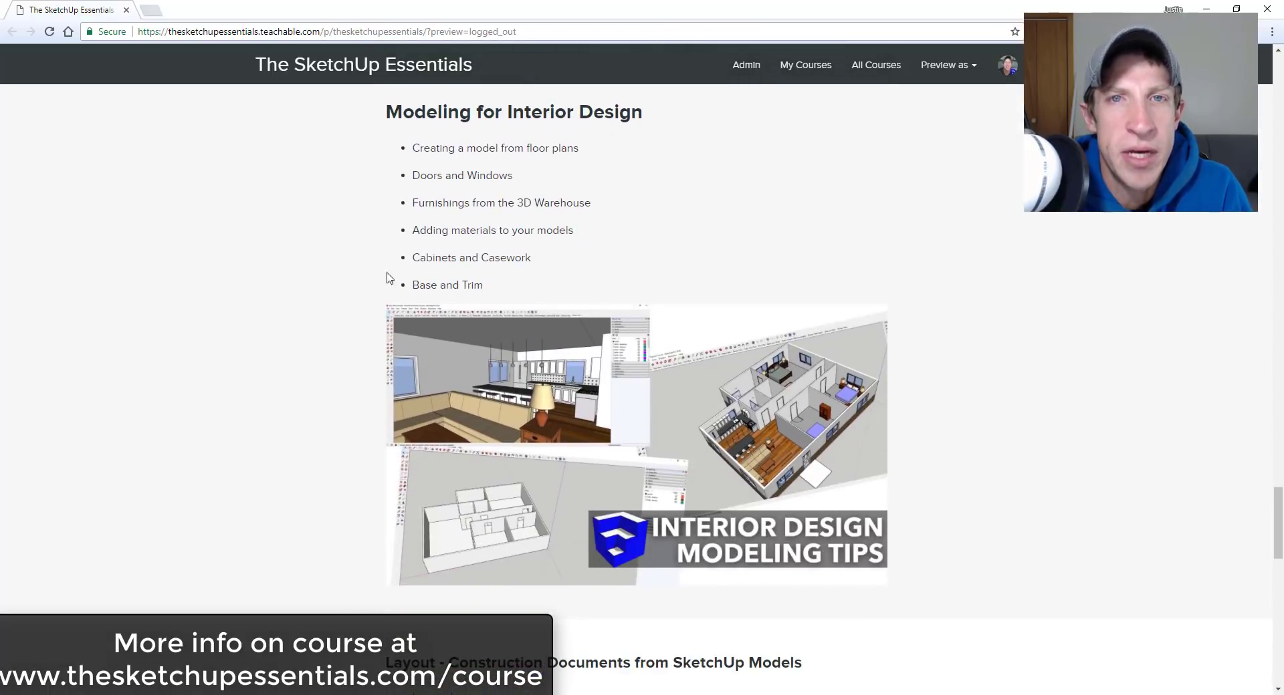
scroll(372, 253, down, 6)
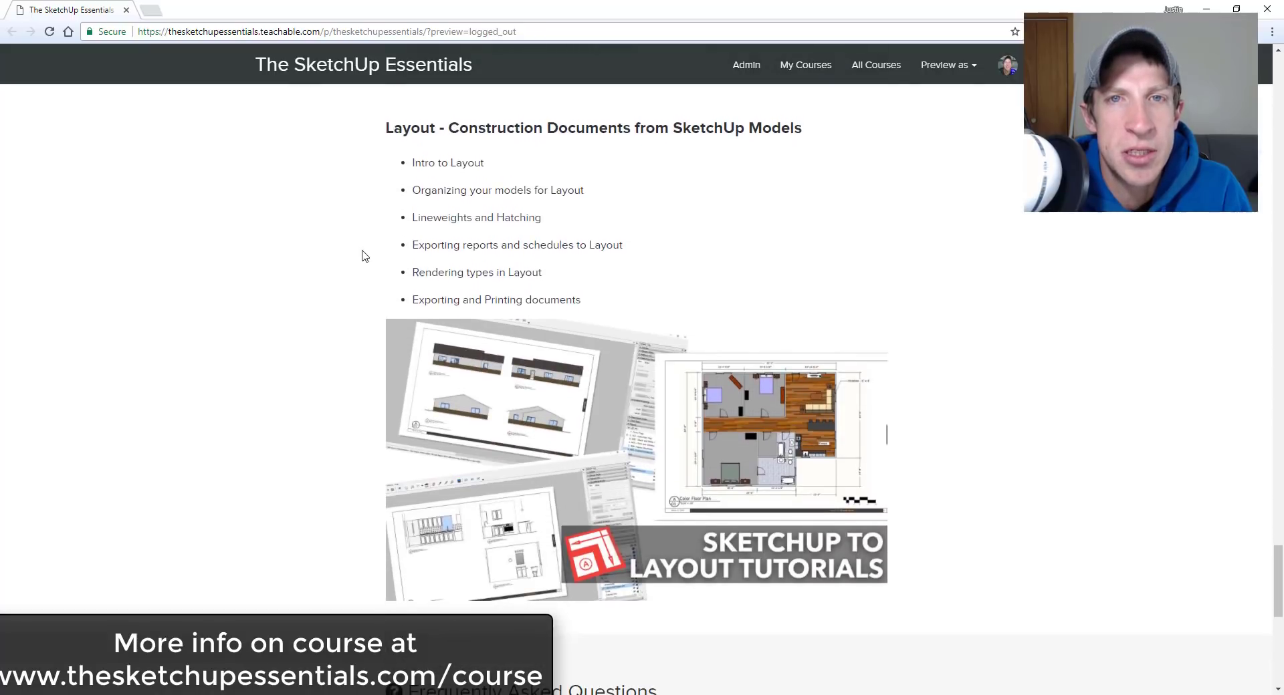
scroll(365, 249, down, 5)
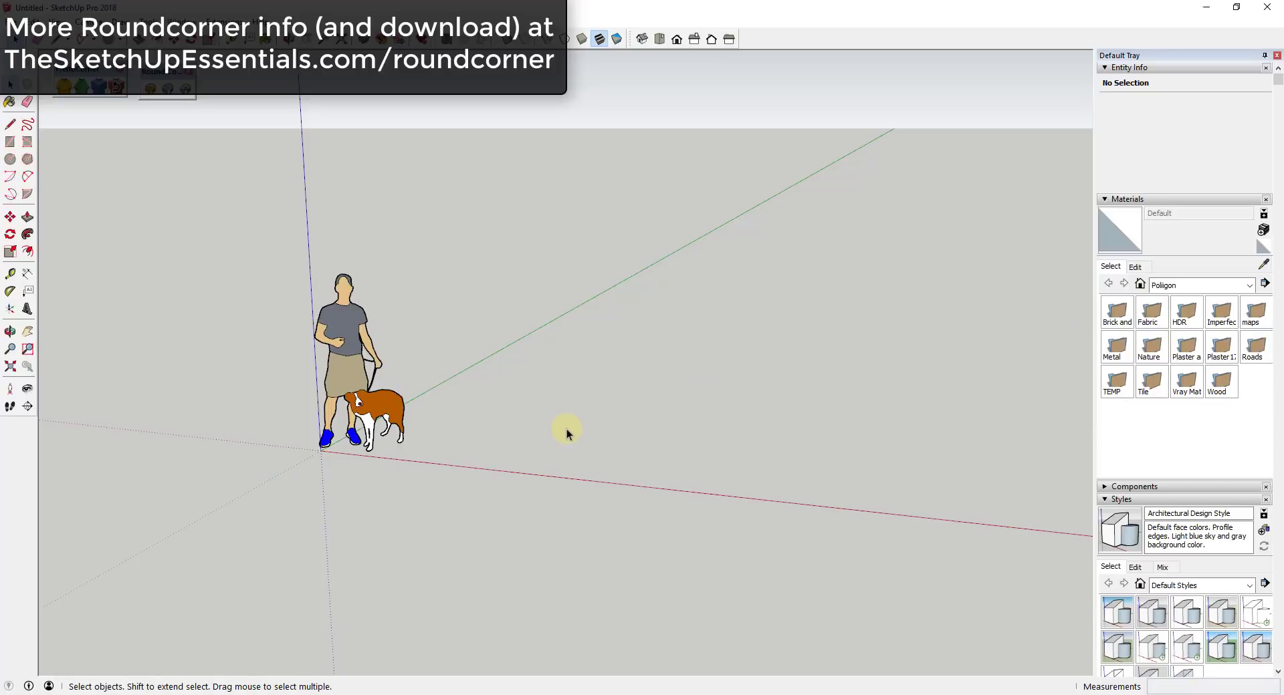
Step: Draw an upright circle with a radius of about 8 13/16" beside the dog, perpendicular to the red axis
key(c)
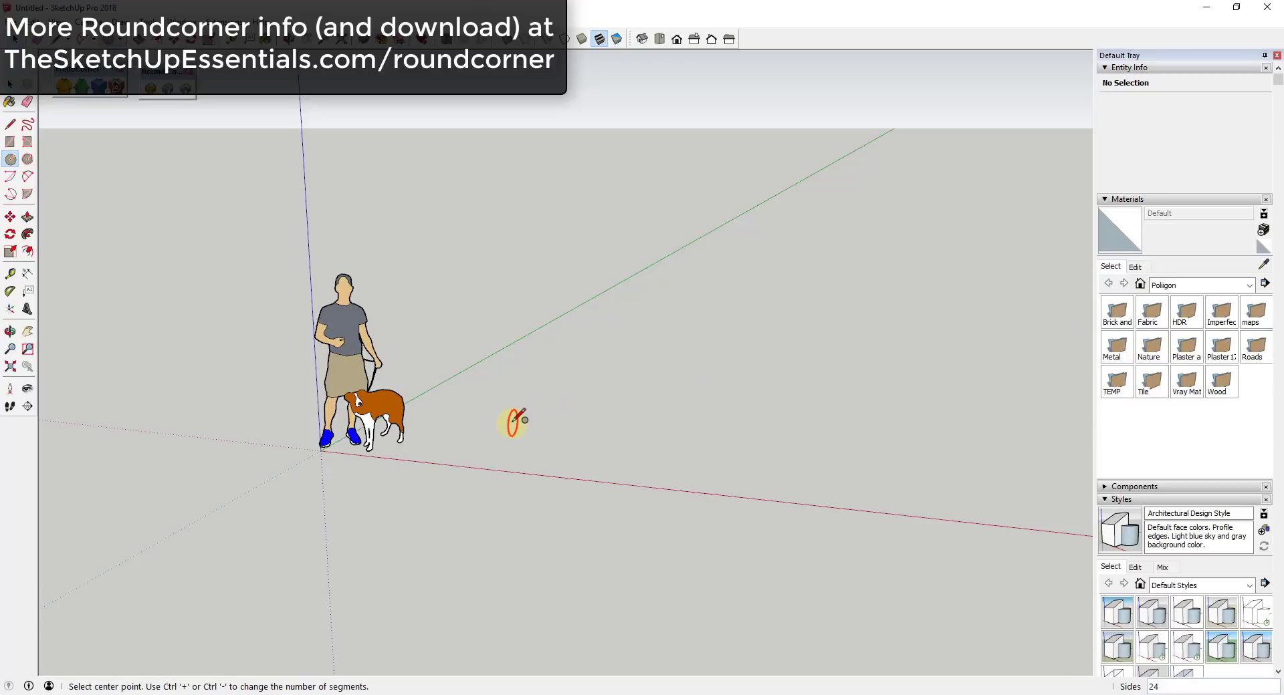
click(490, 429)
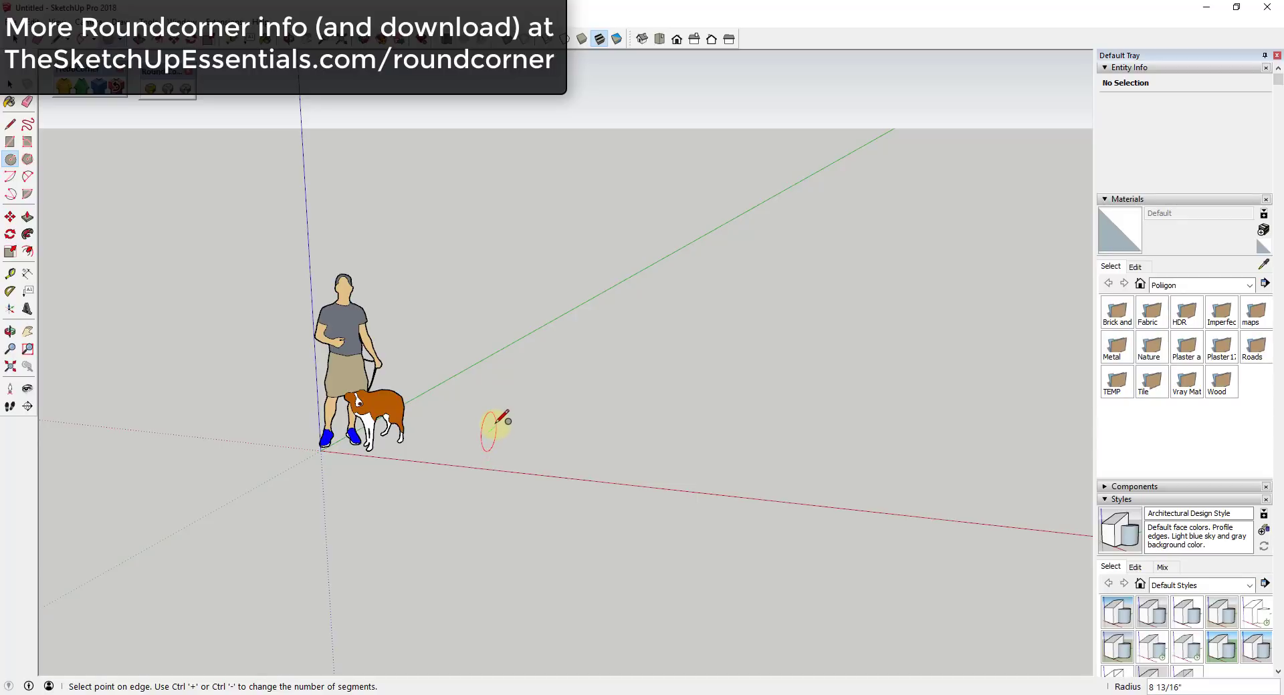
click(499, 421)
Step: Extrude the circle with Push/Pull into a disc about 1 1/2" thick
scroll(490, 432, up, 5)
middle_drag(491, 432, 444, 429)
key(p)
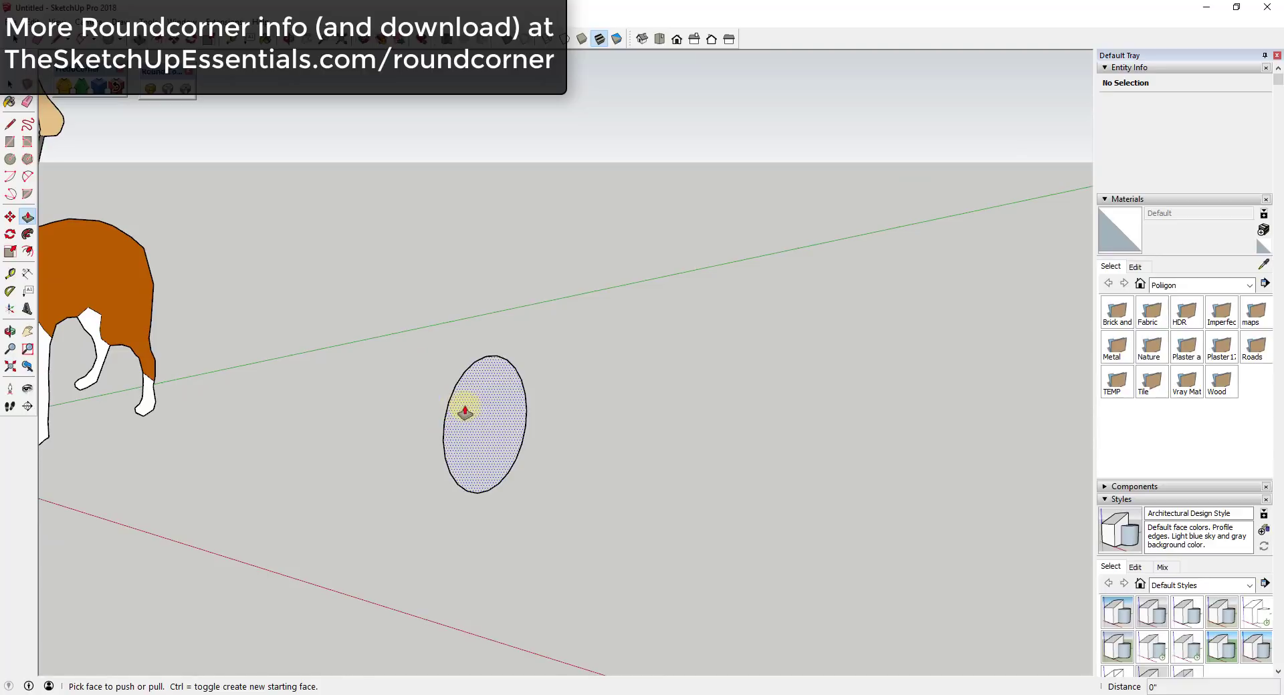
drag(468, 409, 489, 417)
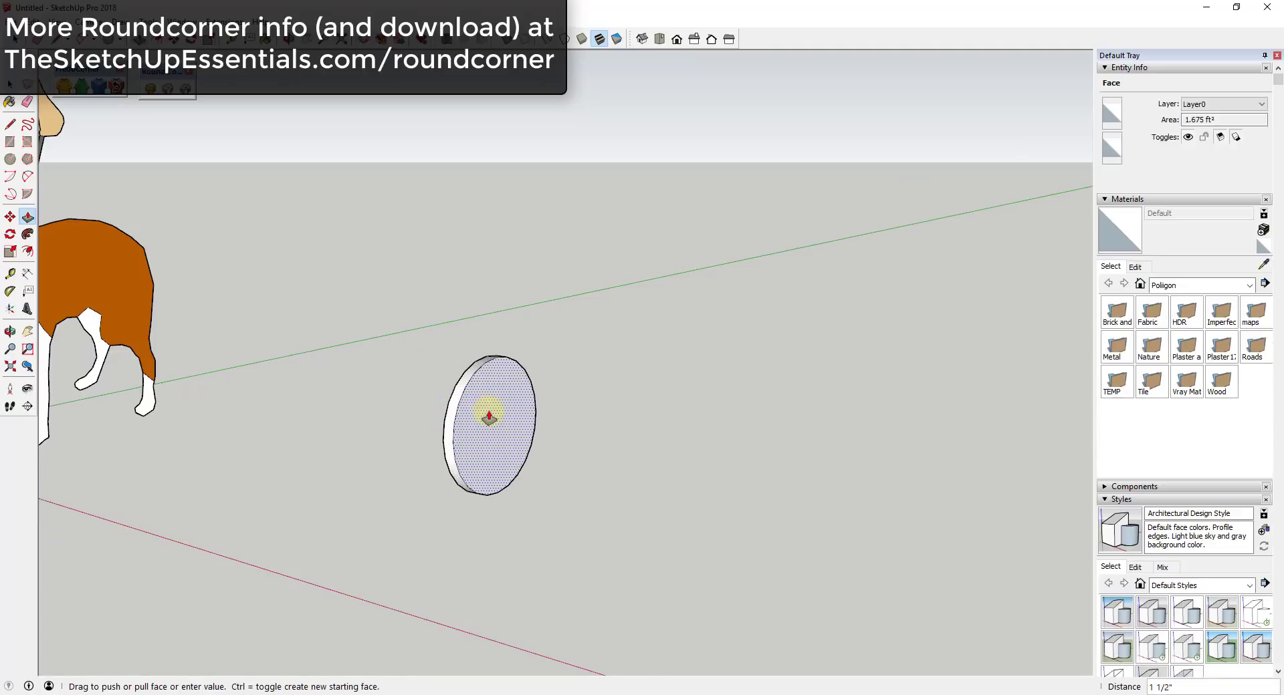
key(space)
Step: Offset the disc's front edge inward by about 15/16"
key(f)
click(458, 410)
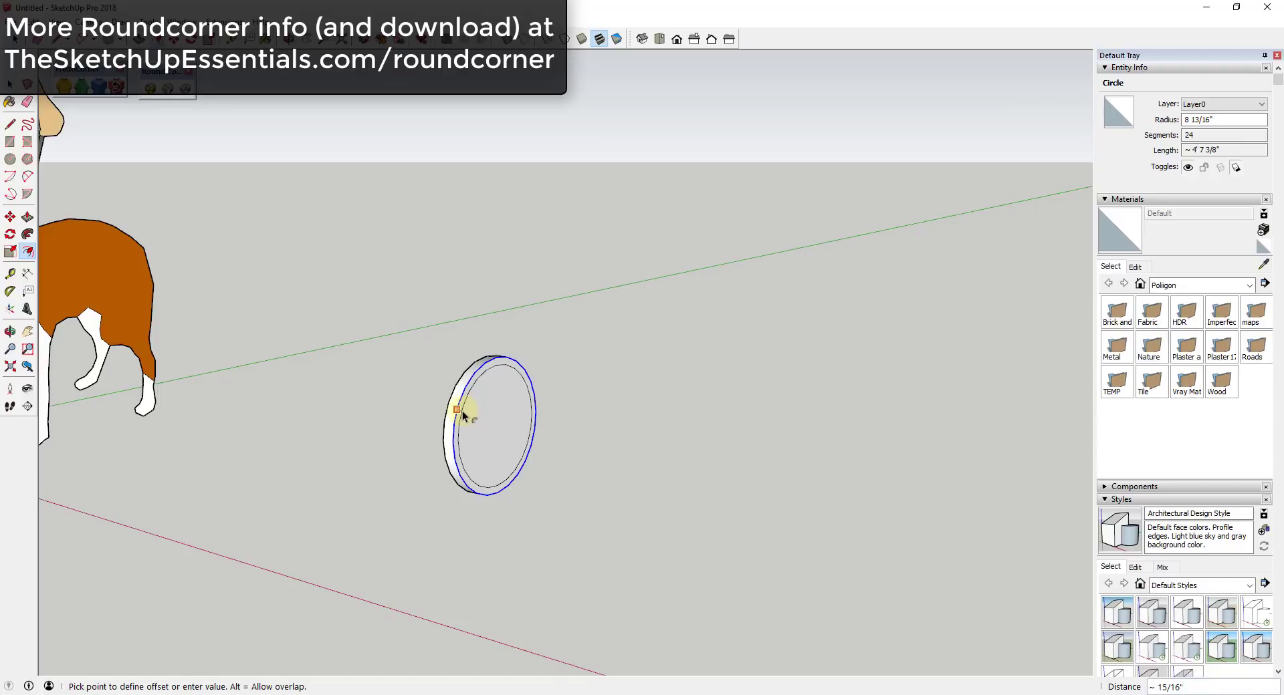
click(462, 410)
key(space)
Step: Pull the inner circular face of the disc outward about 2" to form a second tier
key(p)
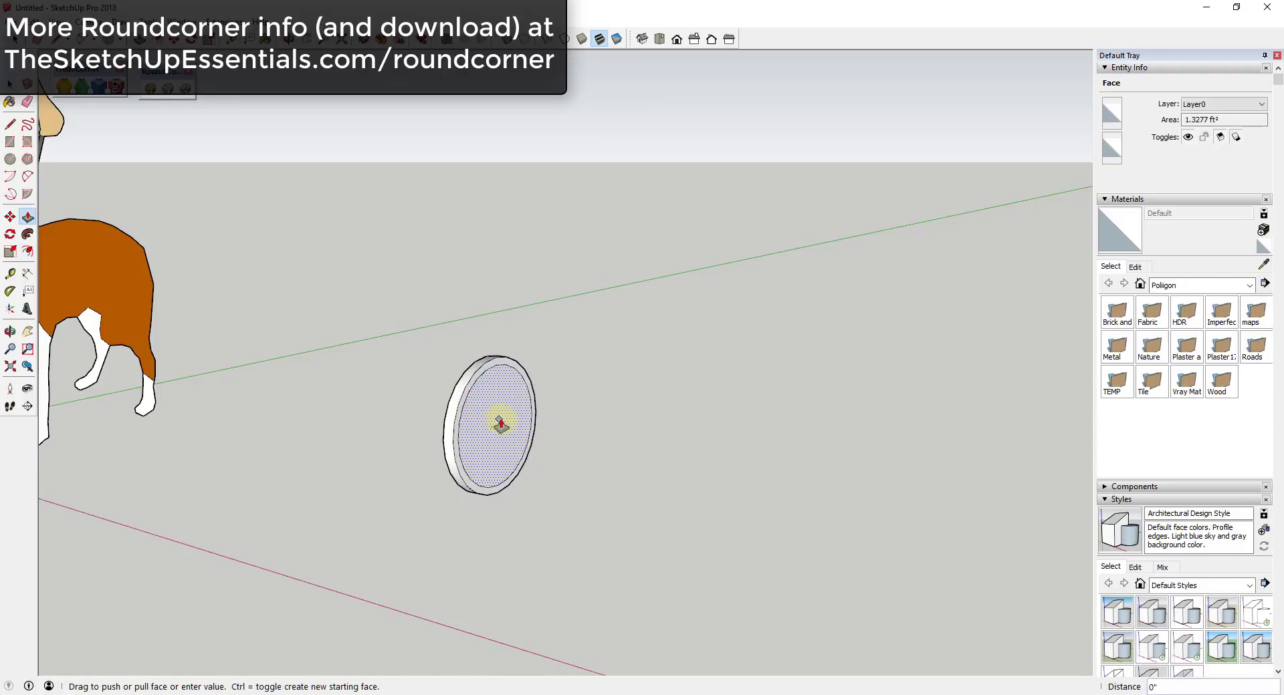
drag(501, 424, 510, 427)
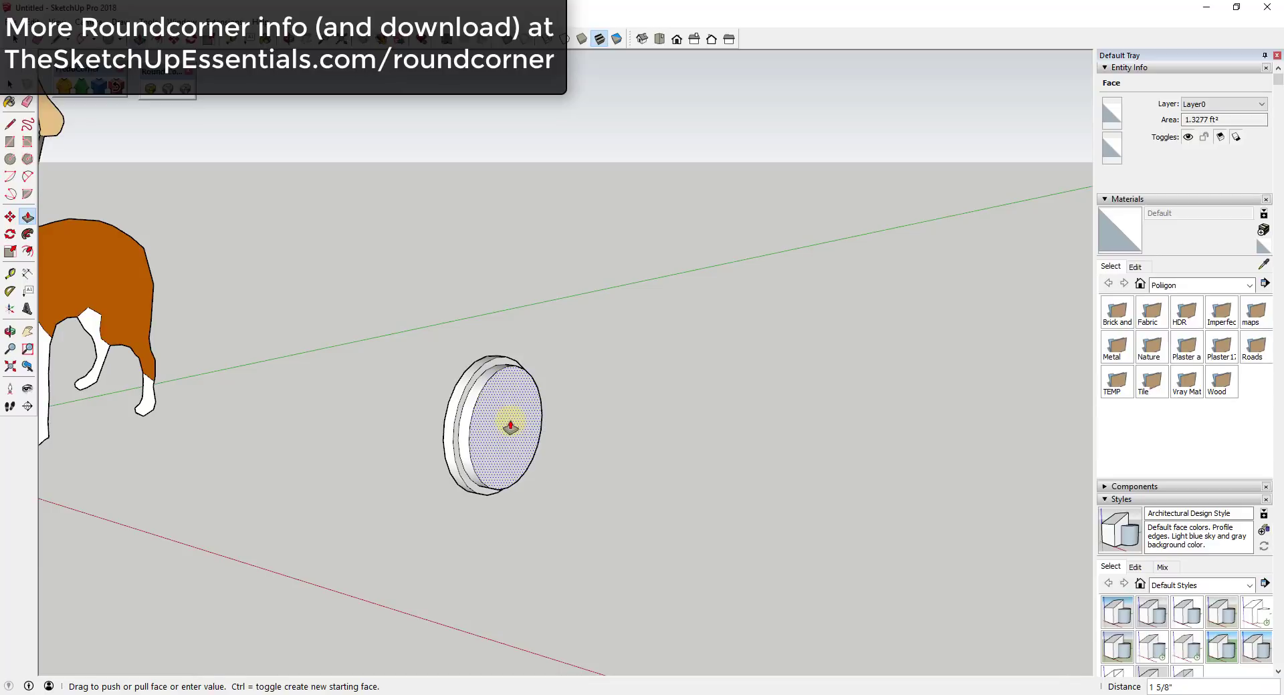
drag(510, 425, 513, 424)
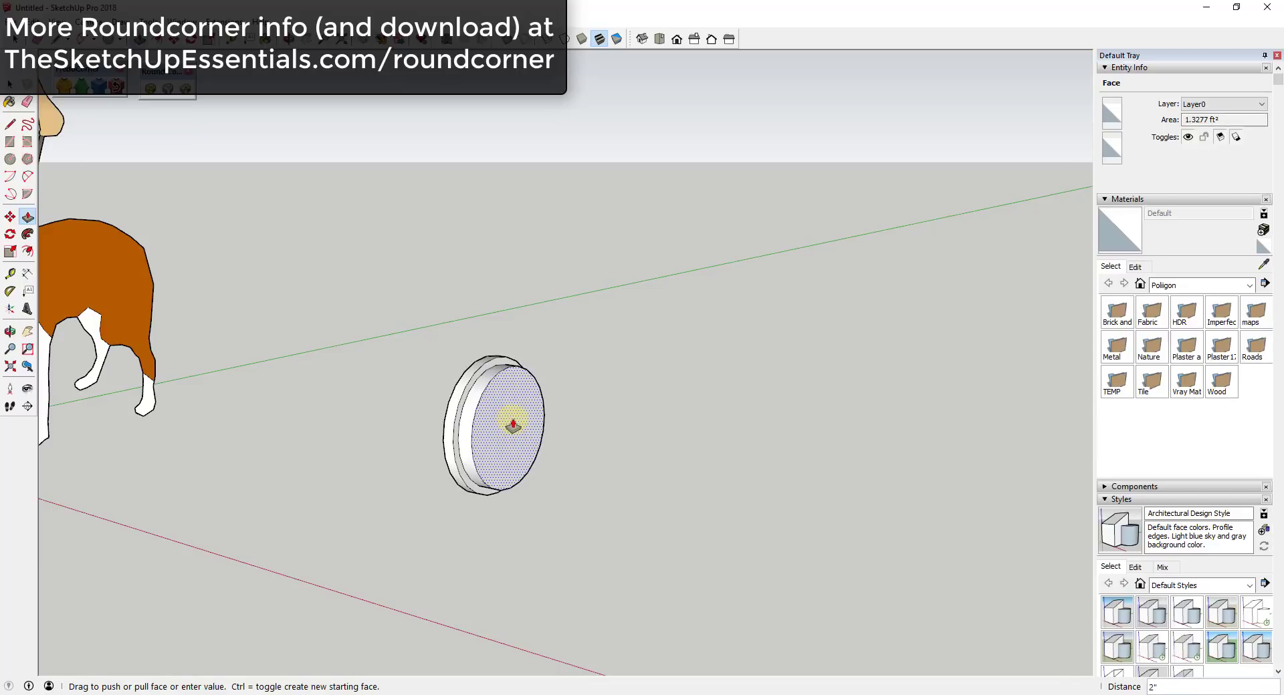
key(space)
Step: Offset the second tier's front edge inward by about 2 5/8"
key(f)
click(475, 409)
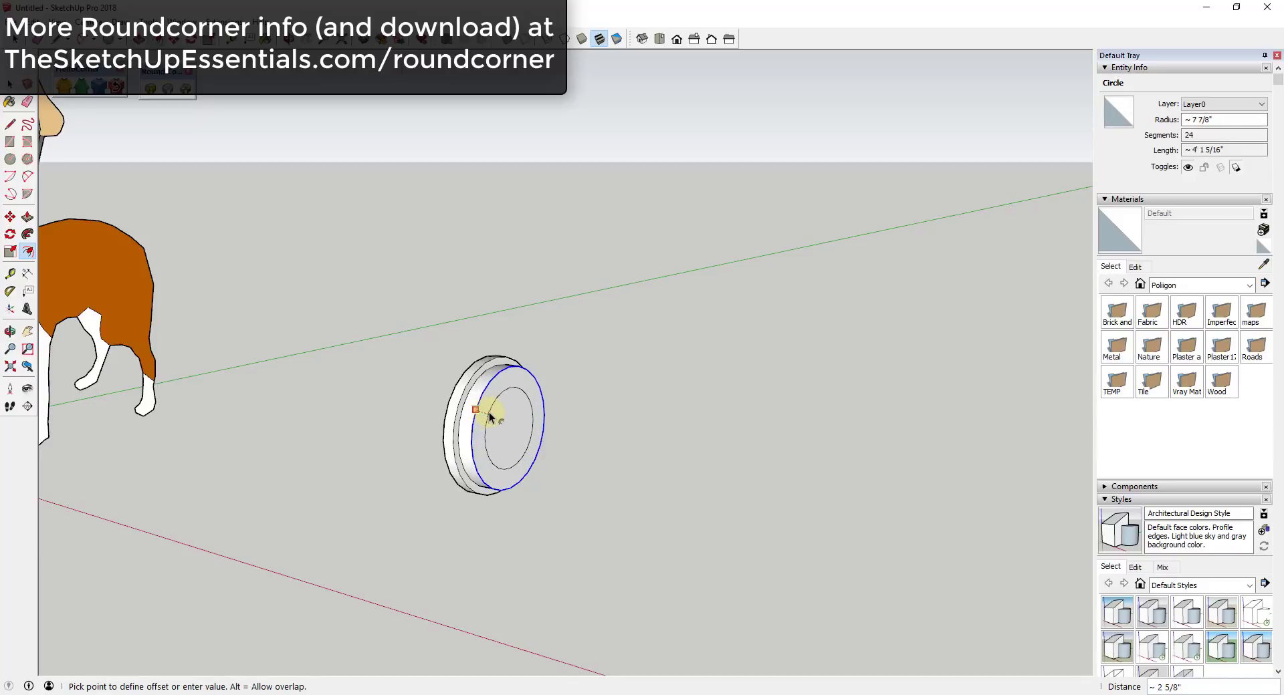
click(488, 413)
key(space)
Step: Pull the new inner circular face outward about 7/16" to form a shallow third tier
key(p)
click(505, 430)
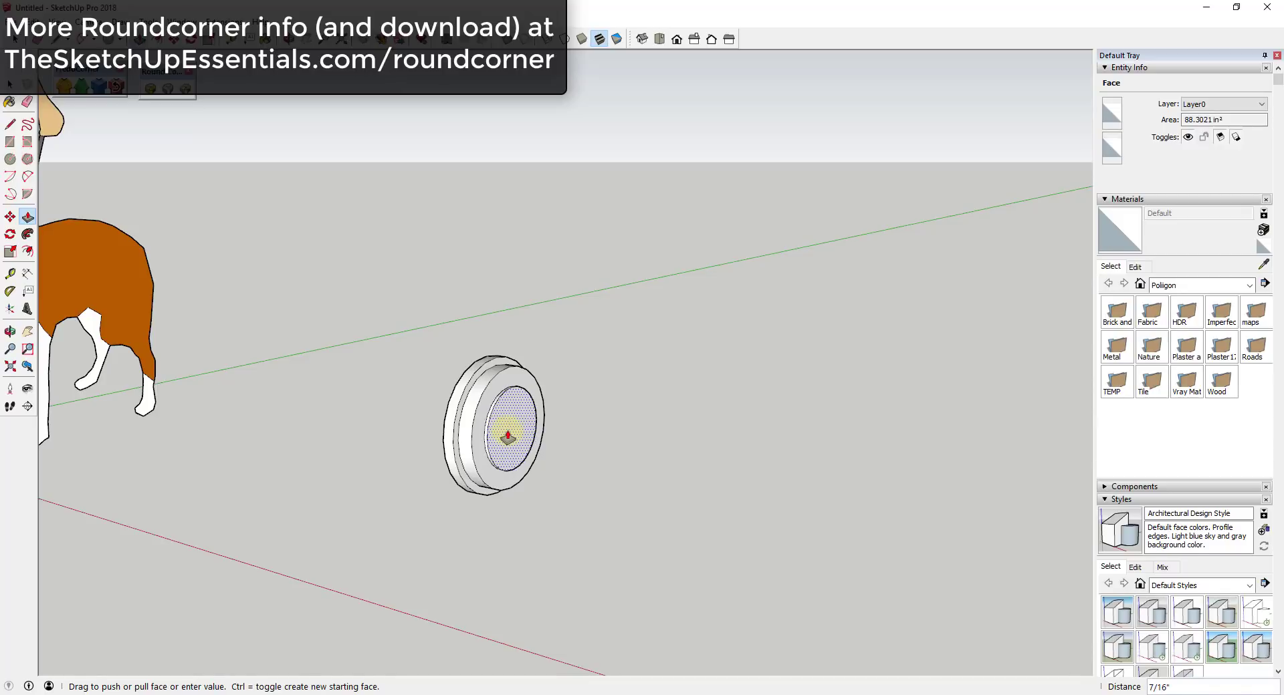
click(508, 434)
key(space)
Step: Offset the third tier's front edge inward to create a small circle at its center
scroll(525, 426, up, 3)
middle_drag(521, 425, 470, 406)
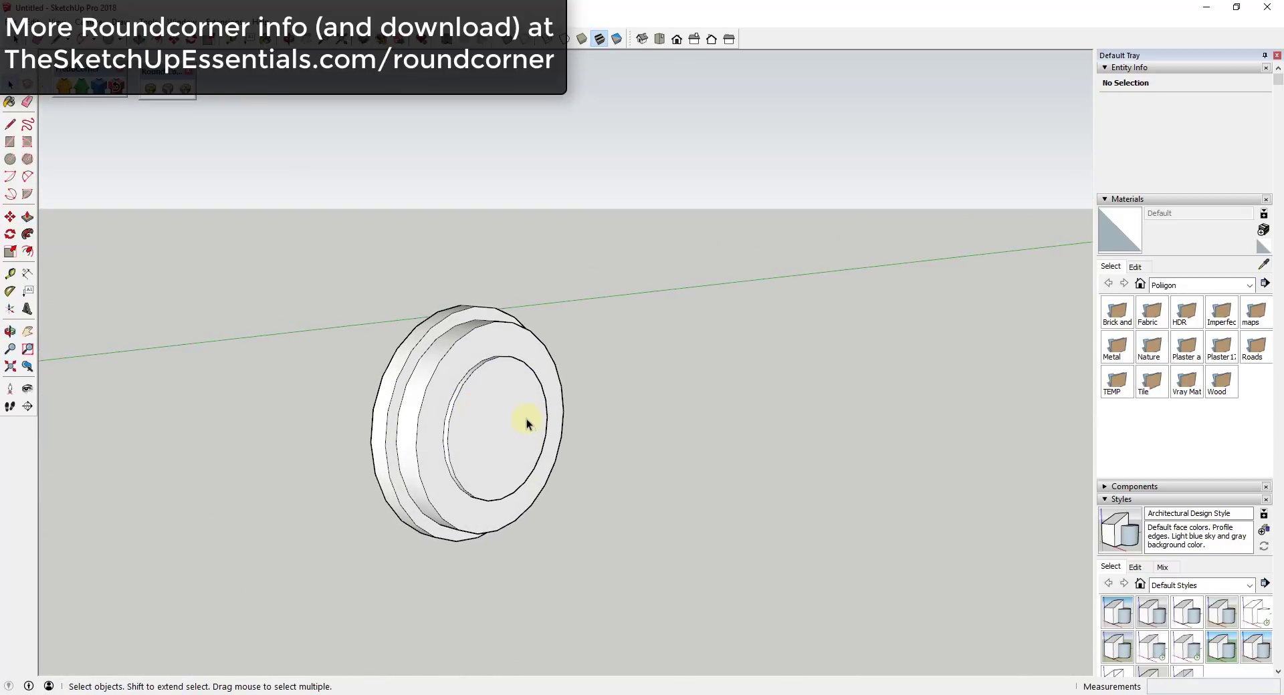
click(451, 409)
key(f)
click(452, 407)
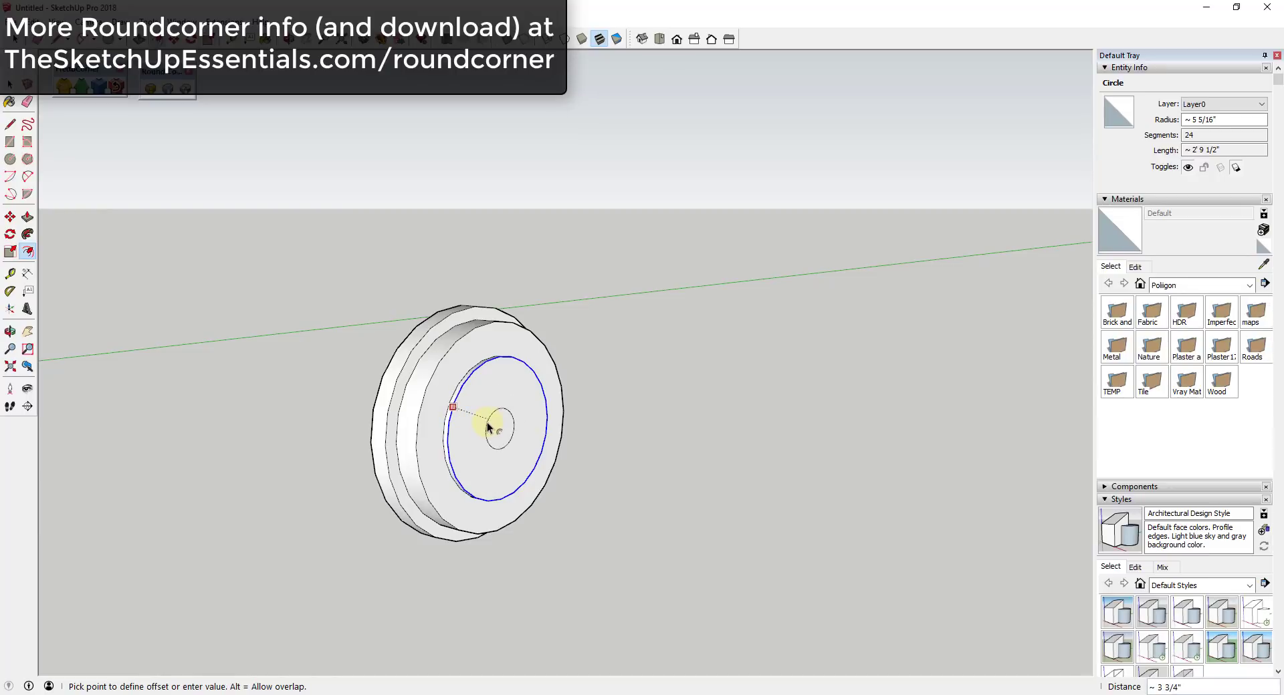
click(479, 422)
key(space)
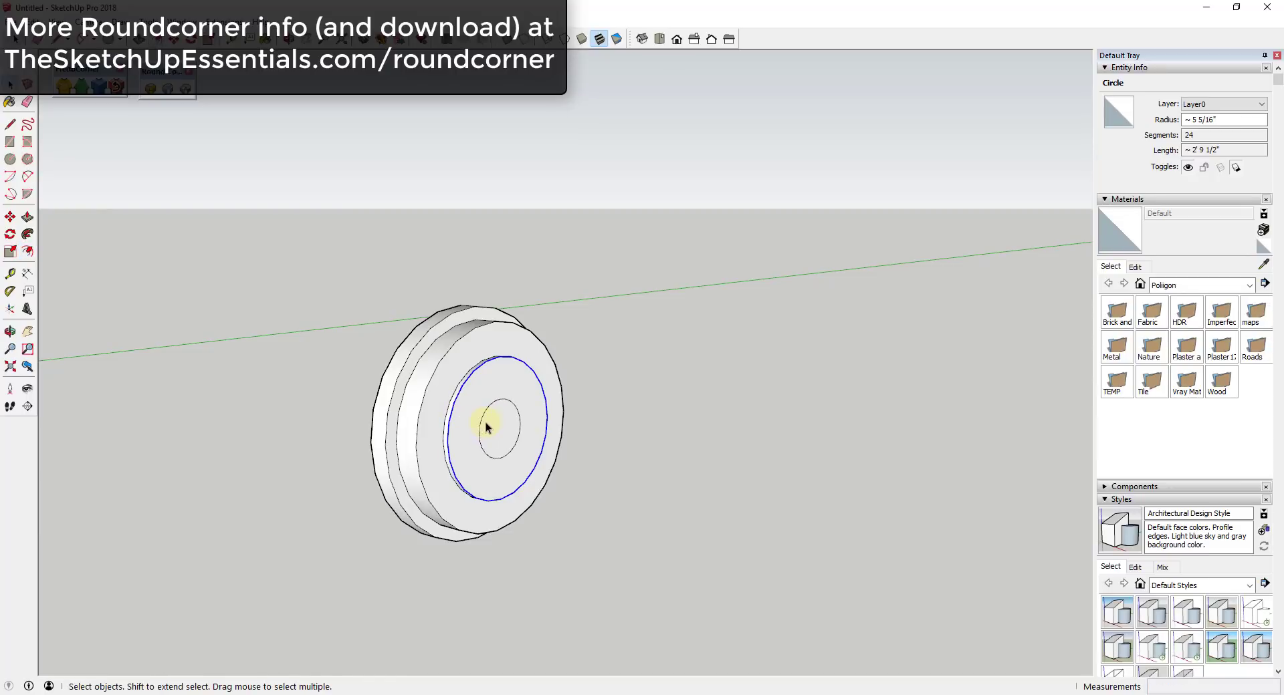
Step: Pull the small central circle outward into a long cylindrical shaft
key(p)
click(506, 428)
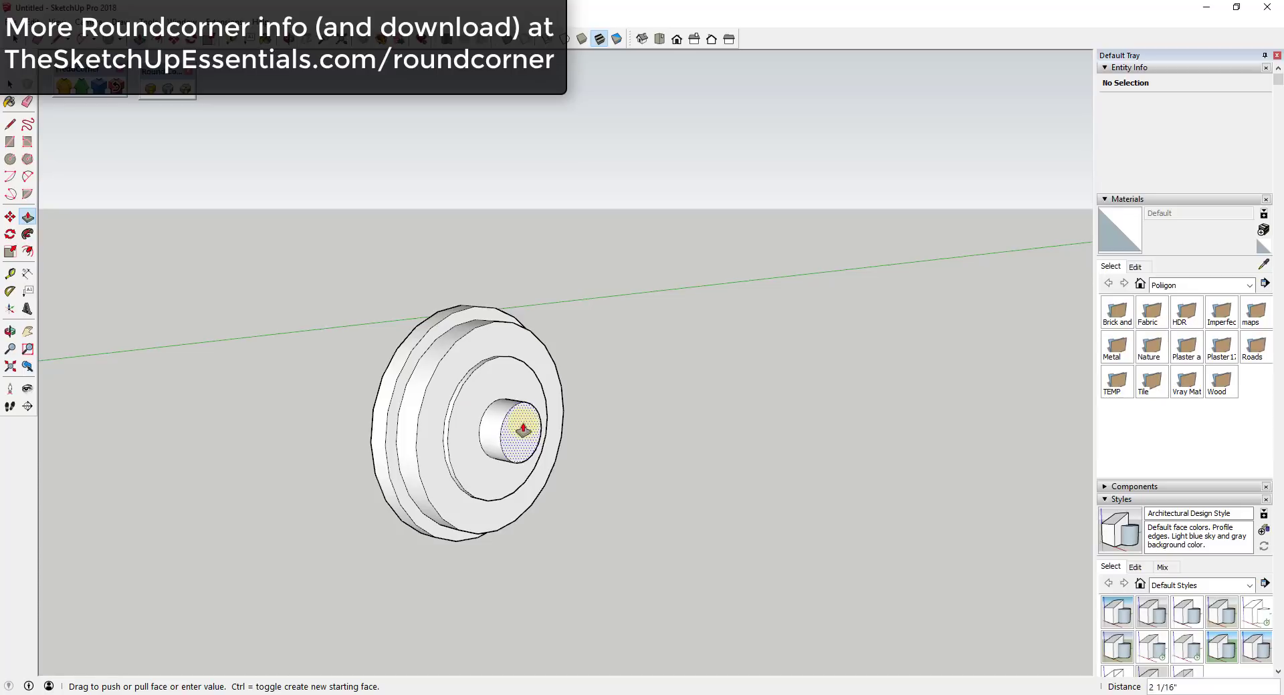
click(560, 434)
key(space)
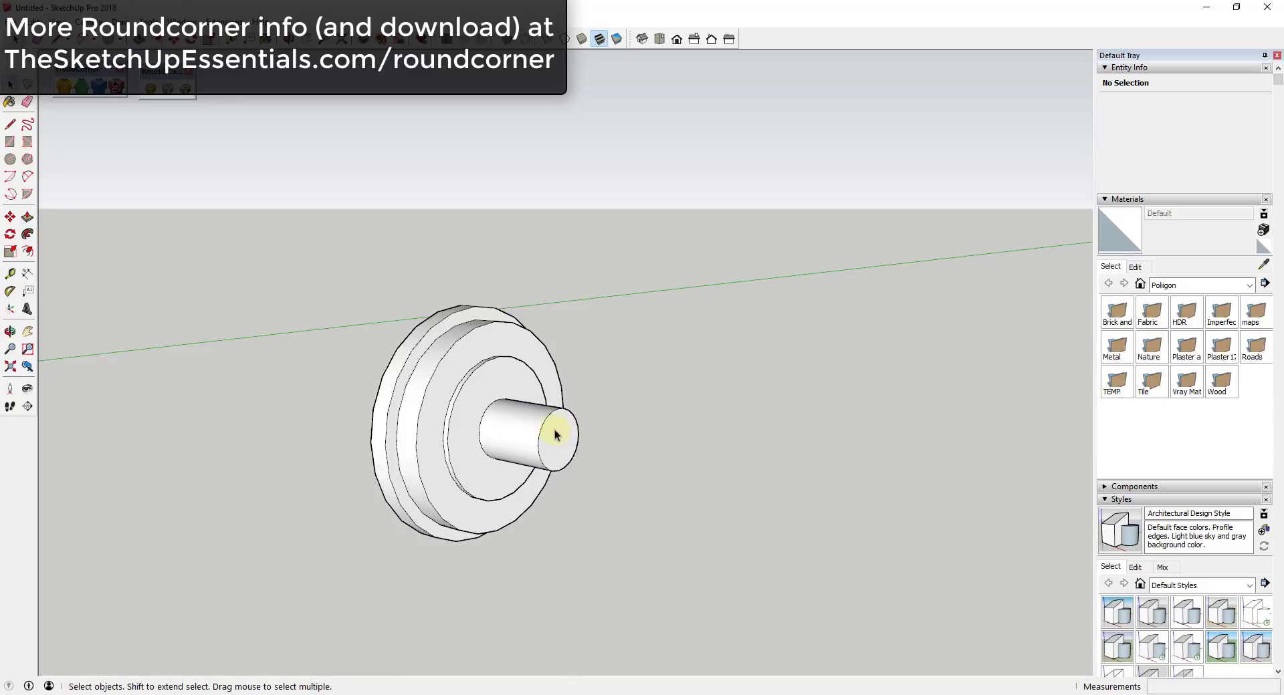
Step: Round the edge where the shaft meets the third tier using Round Corner with a 3/4" offset
middle_drag(560, 434, 1051, 428)
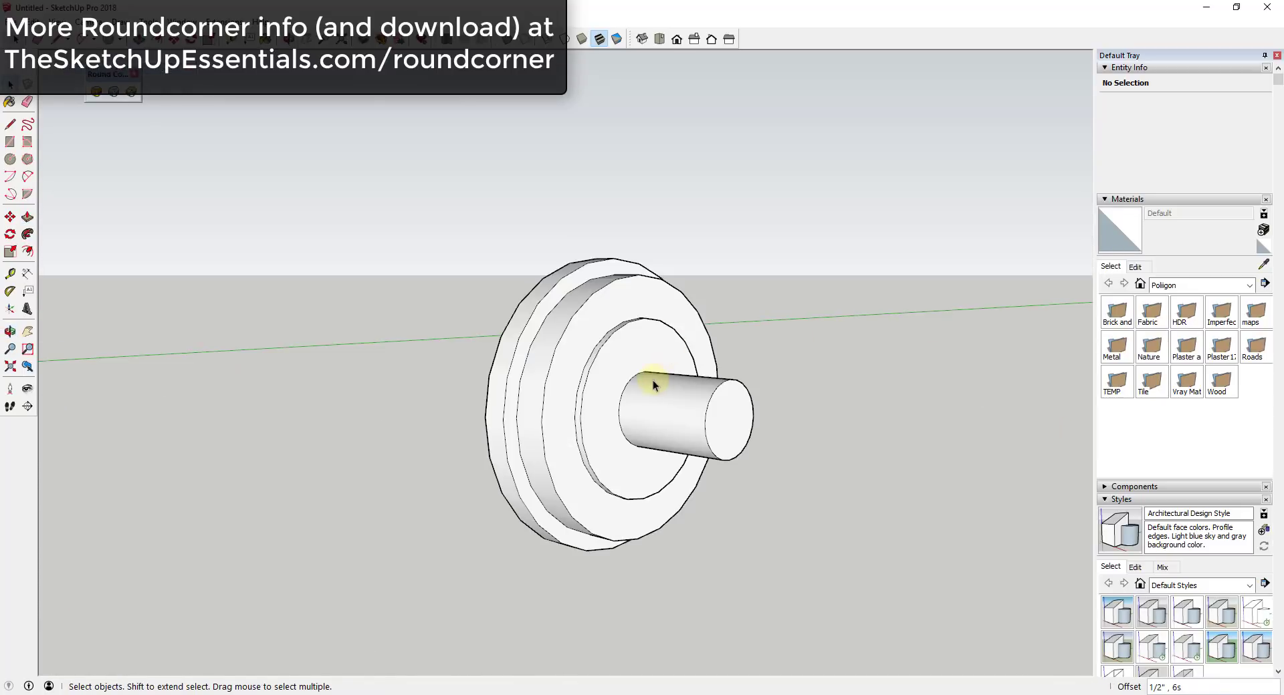
click(96, 91)
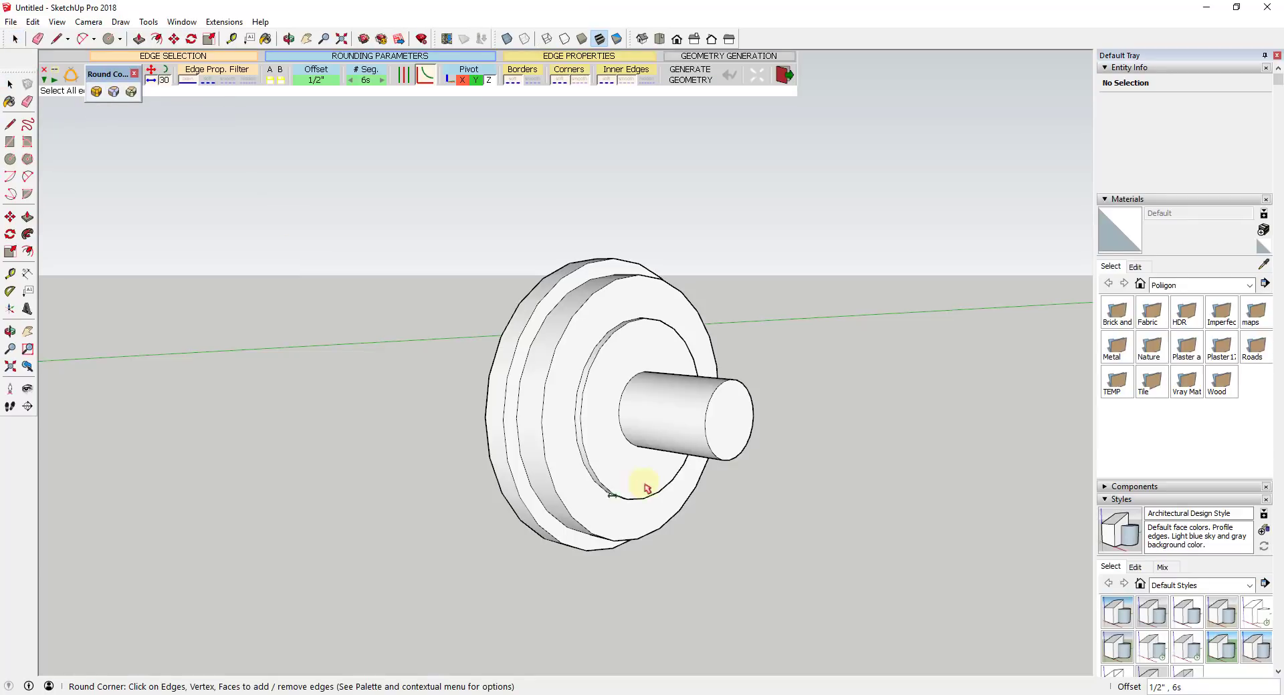
click(623, 401)
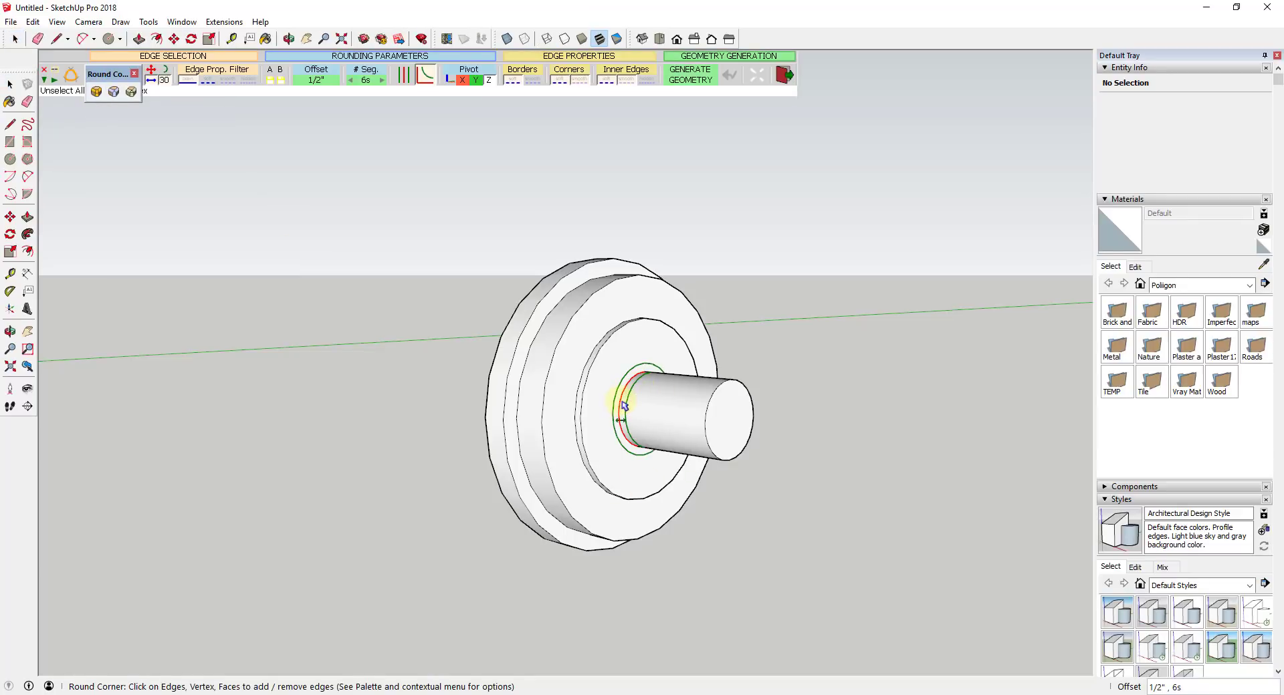
click(311, 81)
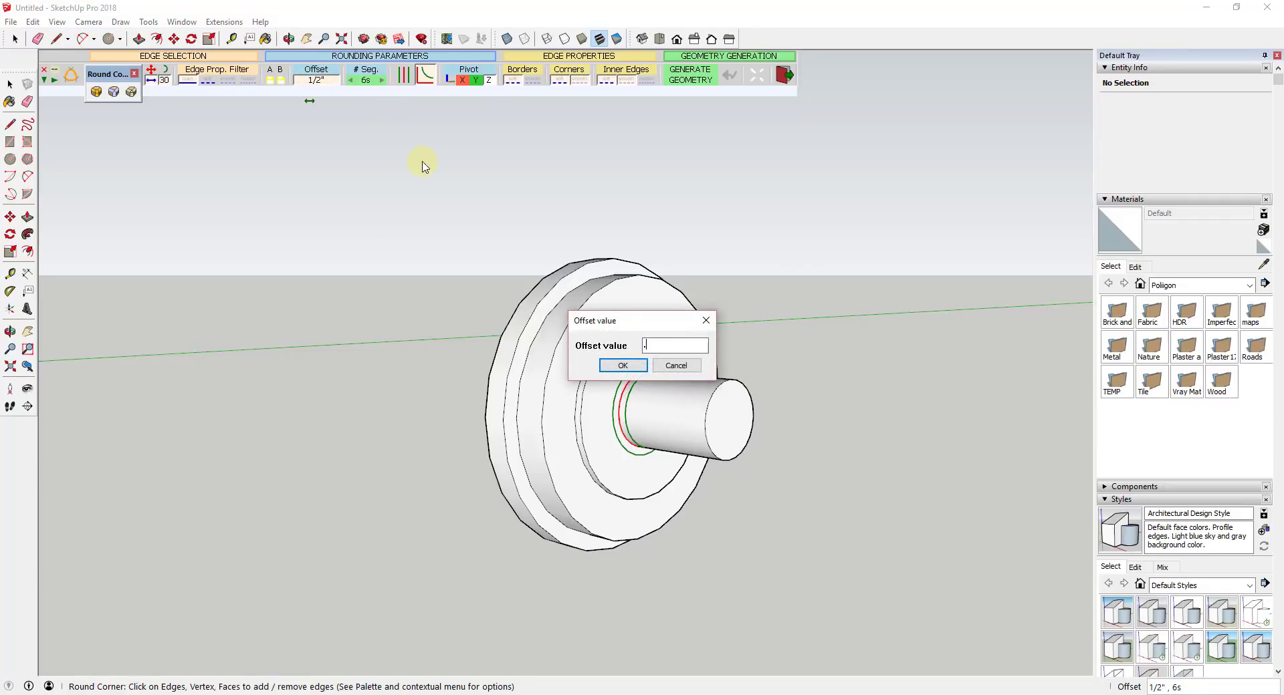
key(Return)
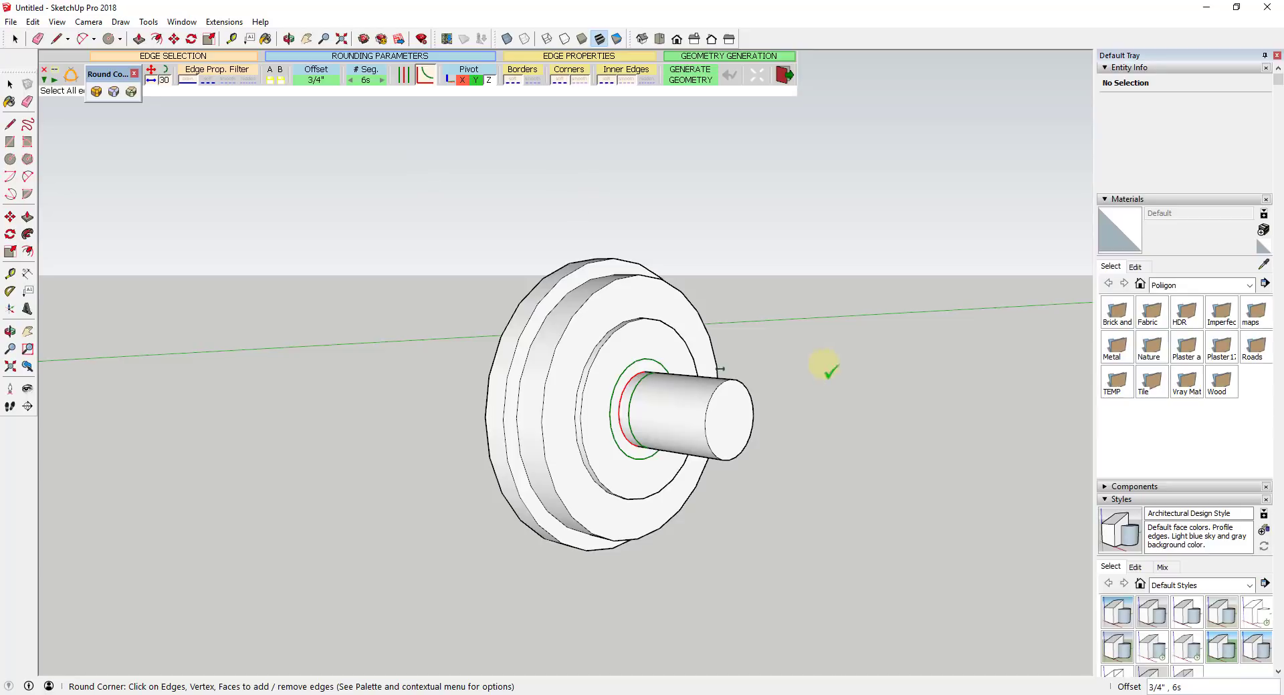
click(889, 395)
Step: Round the outer front edge of the second tier using Round Corner with a 1/4" offset
middle_drag(791, 410, 832, 398)
middle_drag(976, 432, 974, 449)
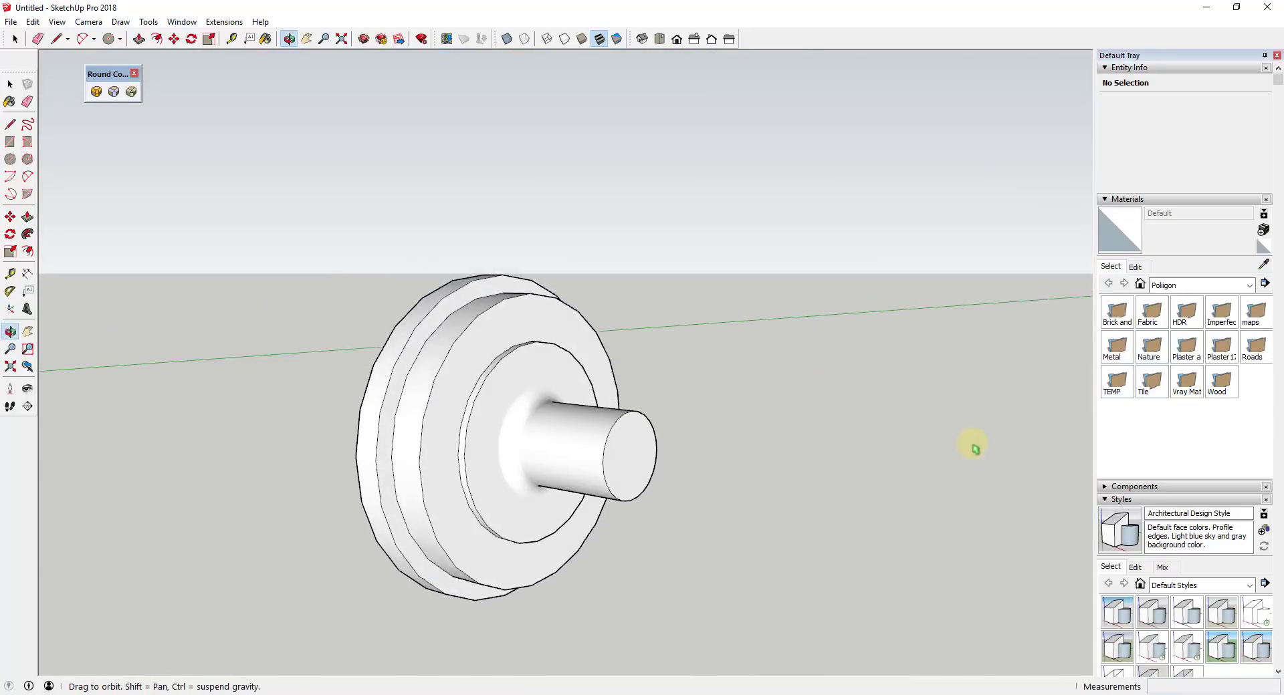
scroll(918, 316, down, 3)
scroll(741, 387, up, 1)
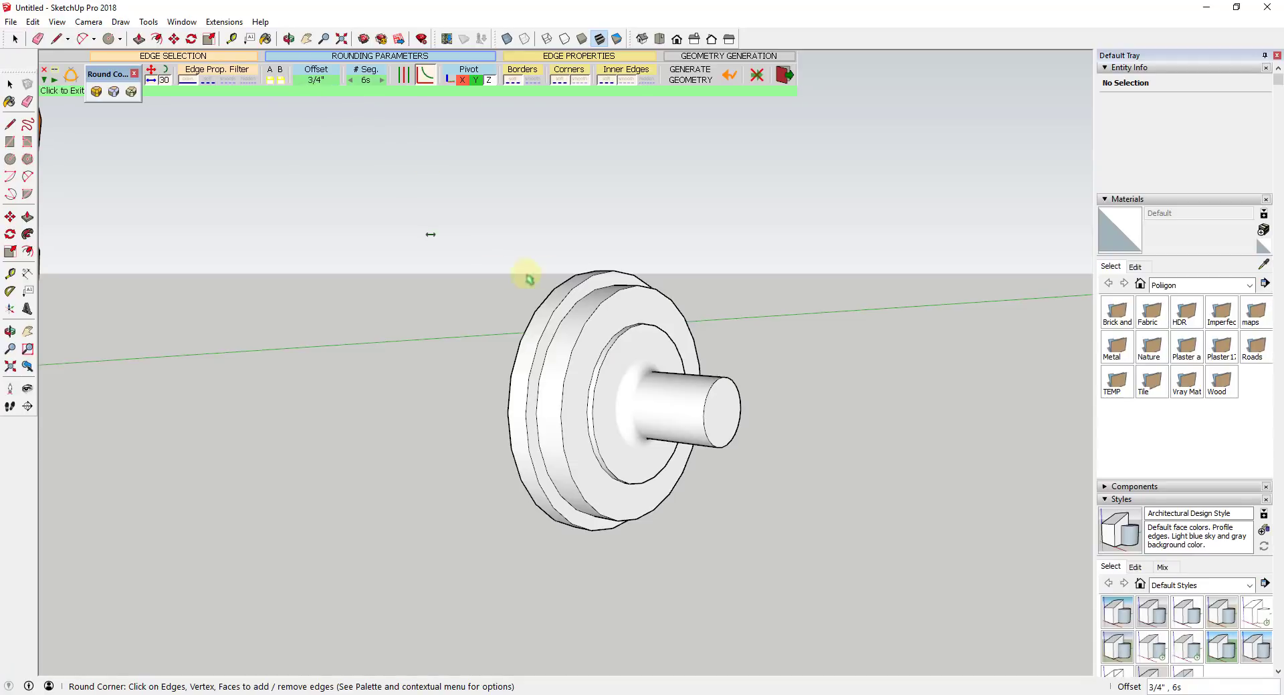
click(591, 322)
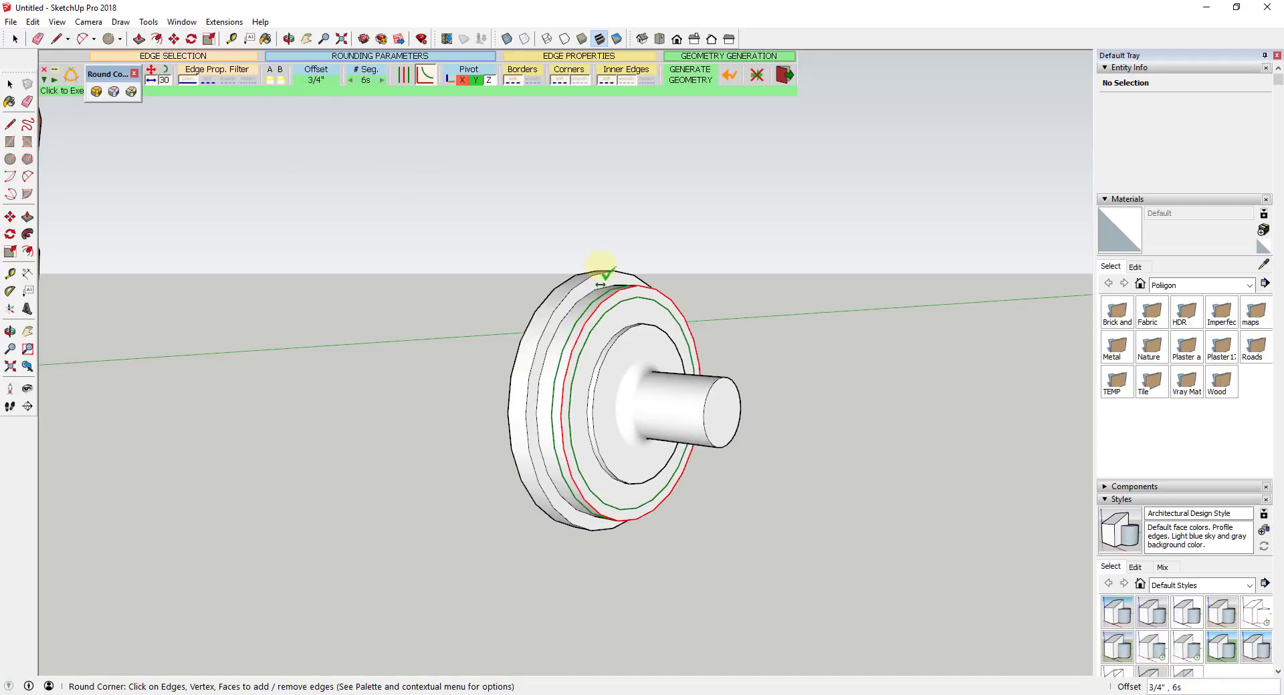
click(316, 80)
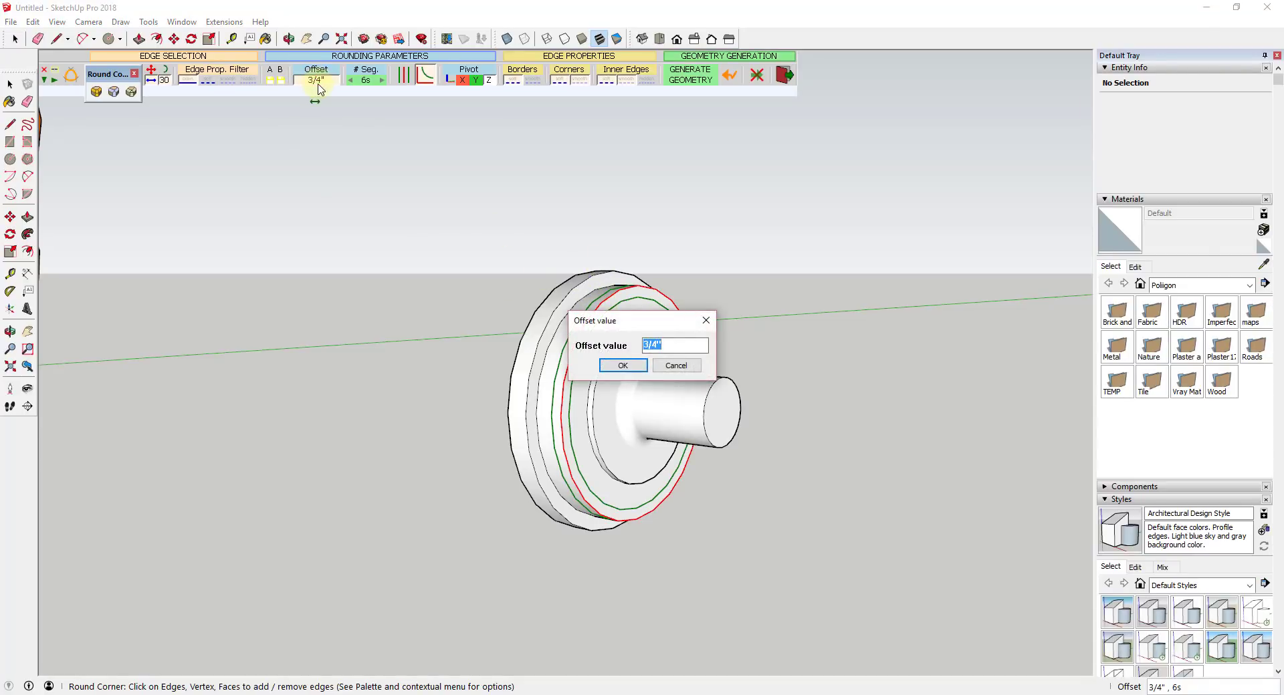
key(Return)
click(871, 372)
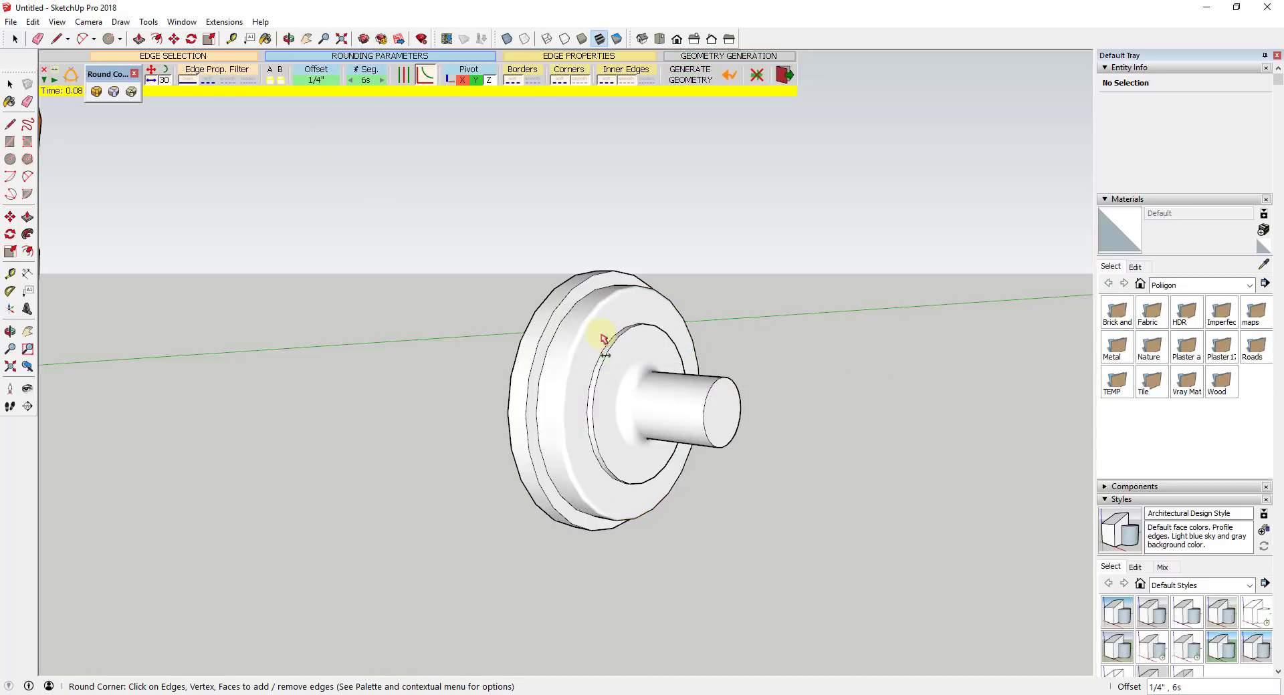
Step: Round the seam between the first and second tiers and the first tier's outer front edge using a 1/4" offset
scroll(575, 329, up, 1)
click(557, 326)
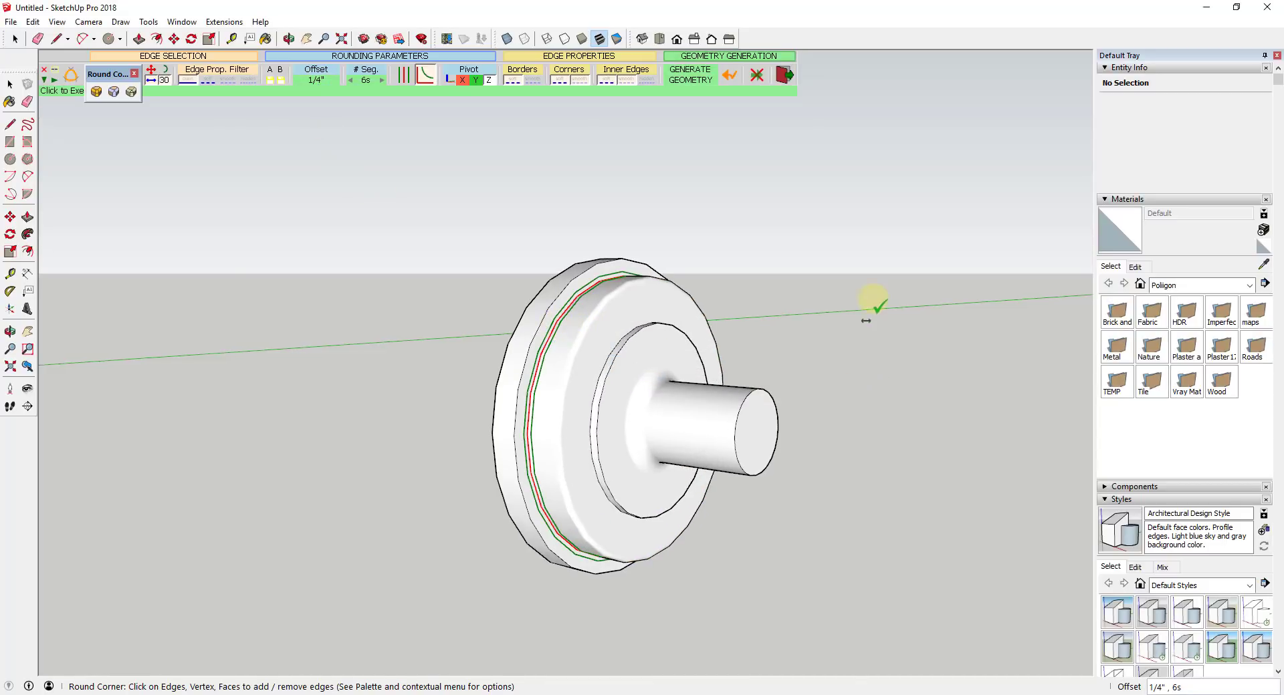
click(869, 298)
click(558, 305)
click(865, 355)
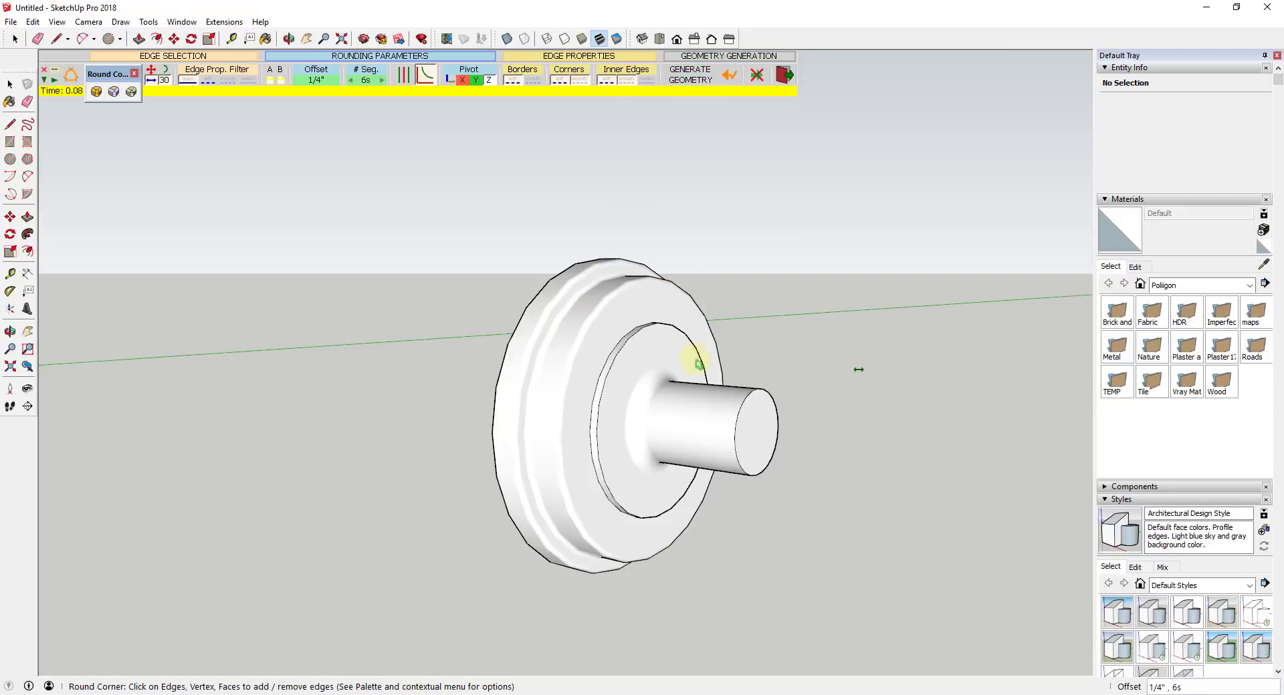
Step: Round the third tier's outer front edge using Round Corner with a 1/8" offset
middle_drag(566, 345, 536, 381)
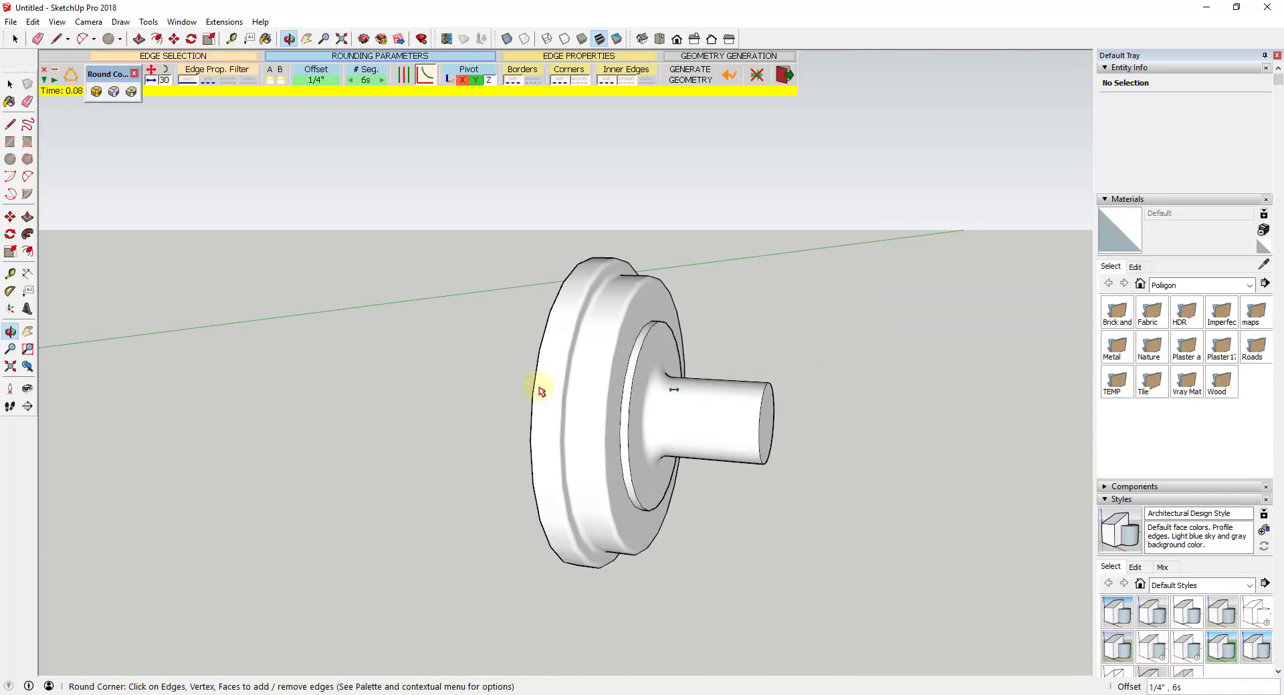
click(633, 391)
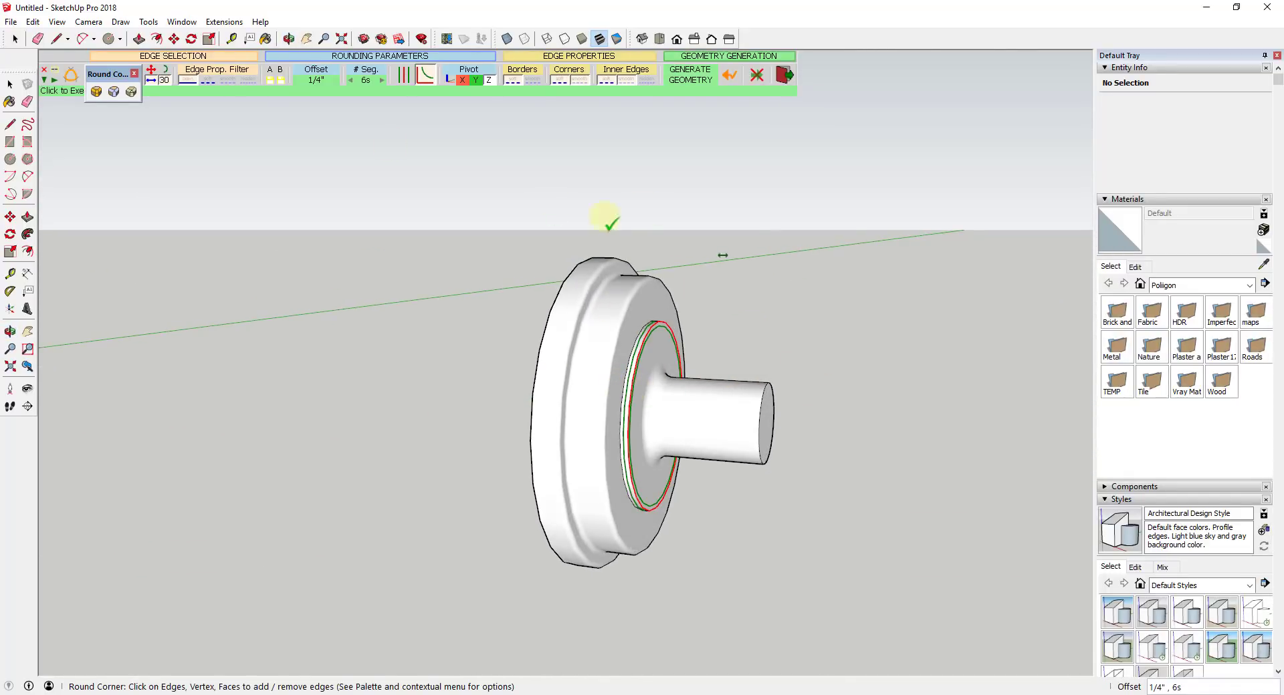
click(327, 85)
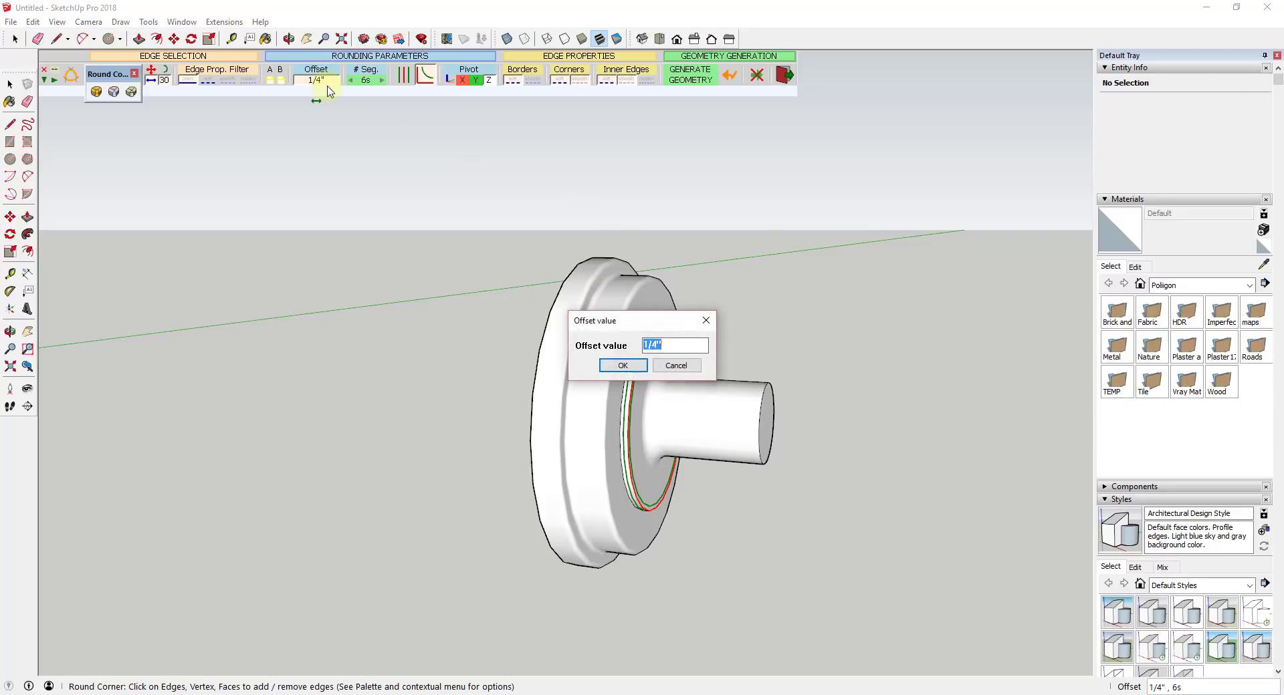
text(1/8)
key(Return)
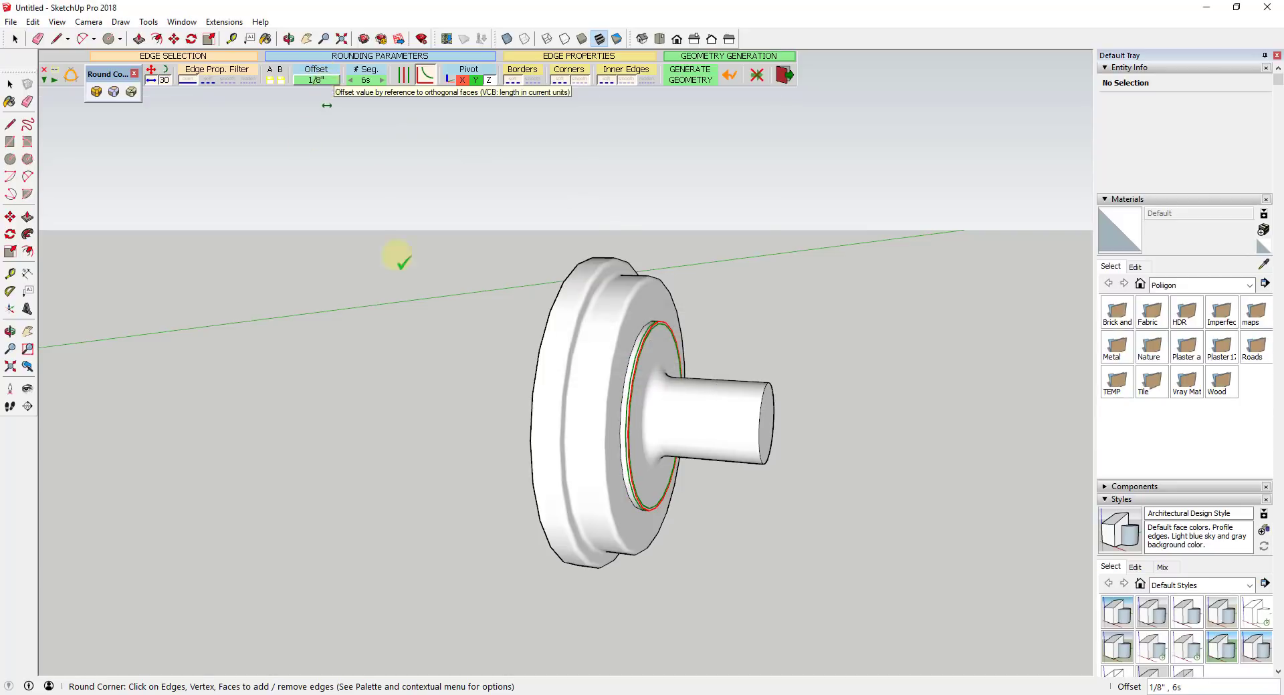
click(836, 391)
Step: Leave Round Corner and offset the shaft's end edge inward to create a circle with a radius of about 1 3/4"
middle_drag(841, 392, 620, 368)
scroll(611, 373, down, 1)
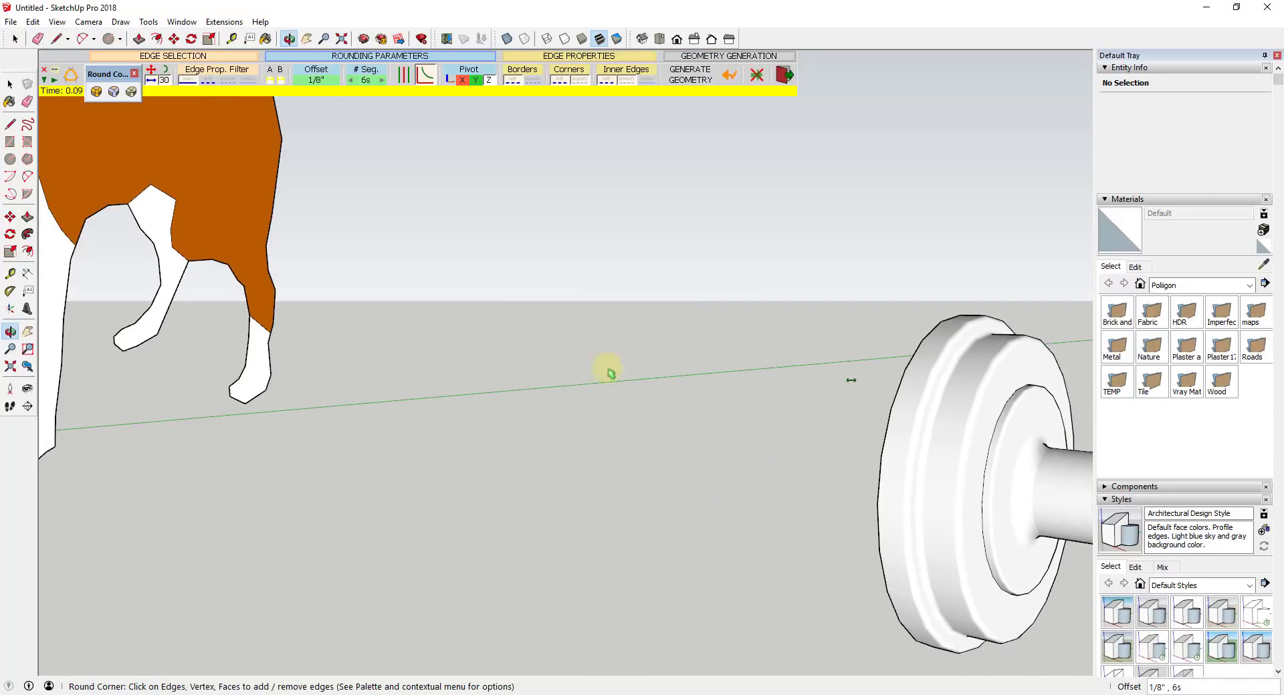
scroll(1006, 422, down, 3)
shift+middle_drag(828, 353, 408, 252)
middle_drag(408, 253, 602, 338)
scroll(642, 338, down, 2)
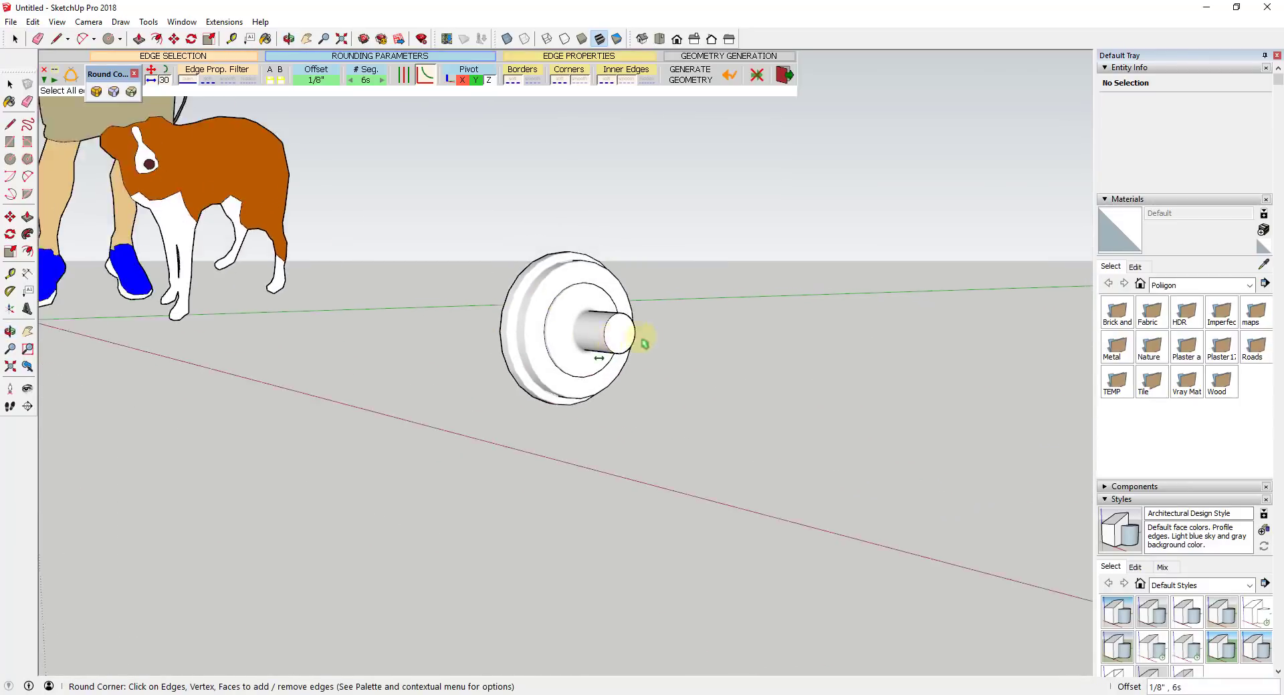
middle_drag(689, 361, 695, 254)
shift+middle_drag(695, 254, 698, 311)
middle_drag(930, 390, 661, 404)
key(space)
key(f)
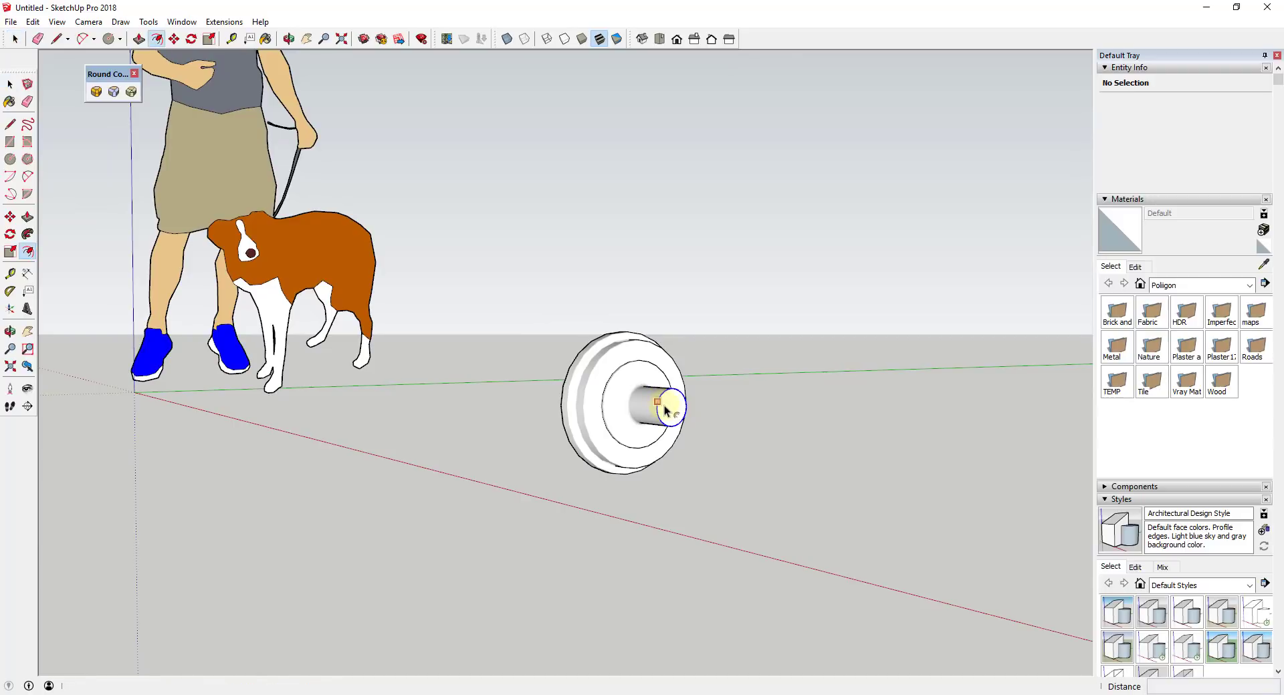
click(659, 407)
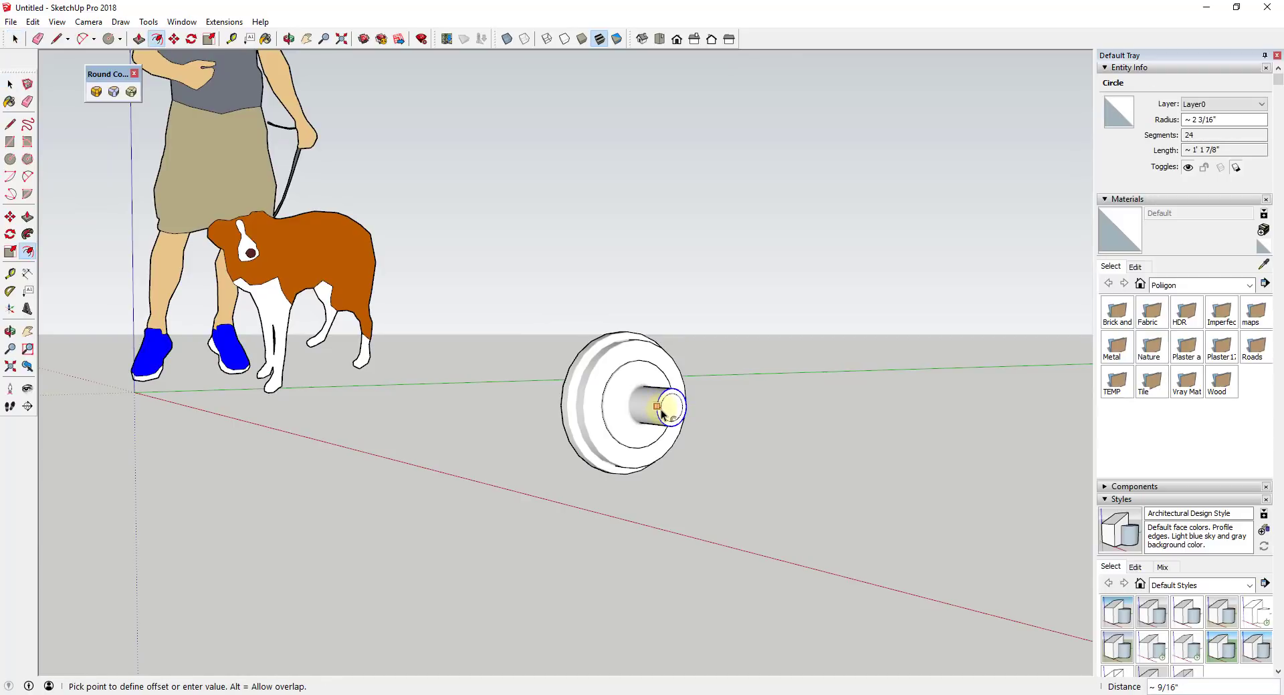
click(661, 411)
middle_drag(841, 435, 781, 445)
scroll(868, 448, down, 1)
key(space)
Step: Mark the center point of the inner circle on the shaft's end face
scroll(781, 445, up, 2)
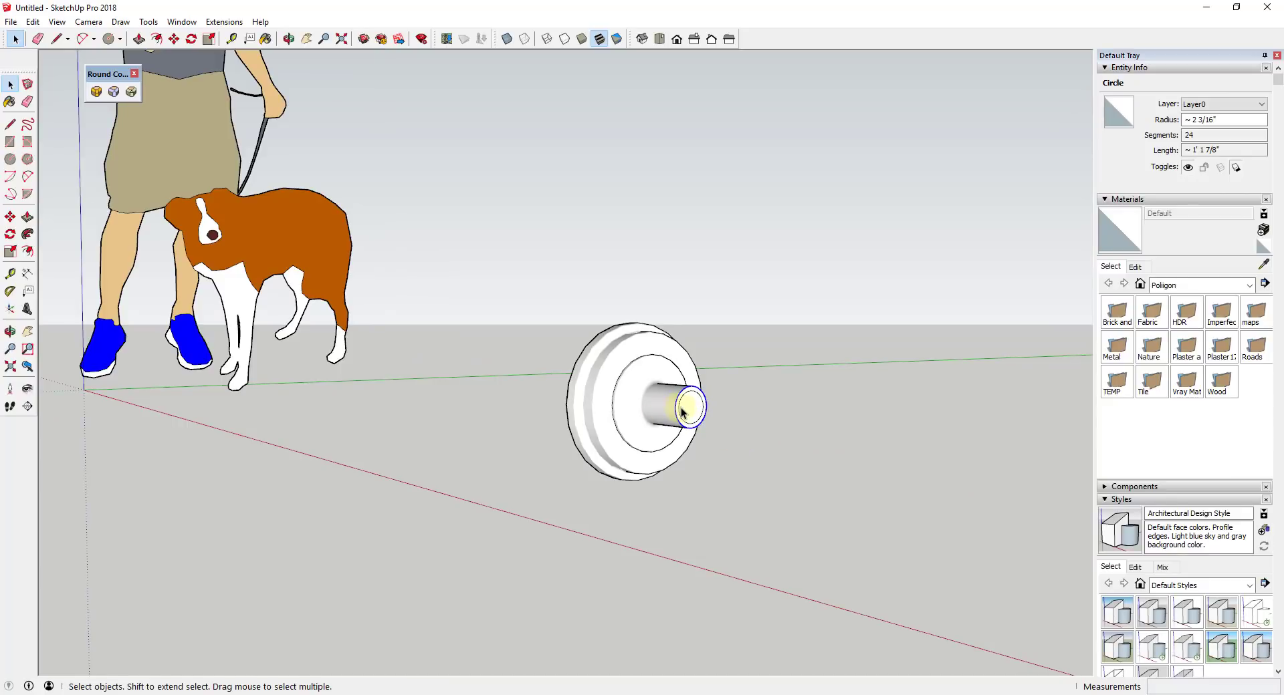
right_click(682, 412)
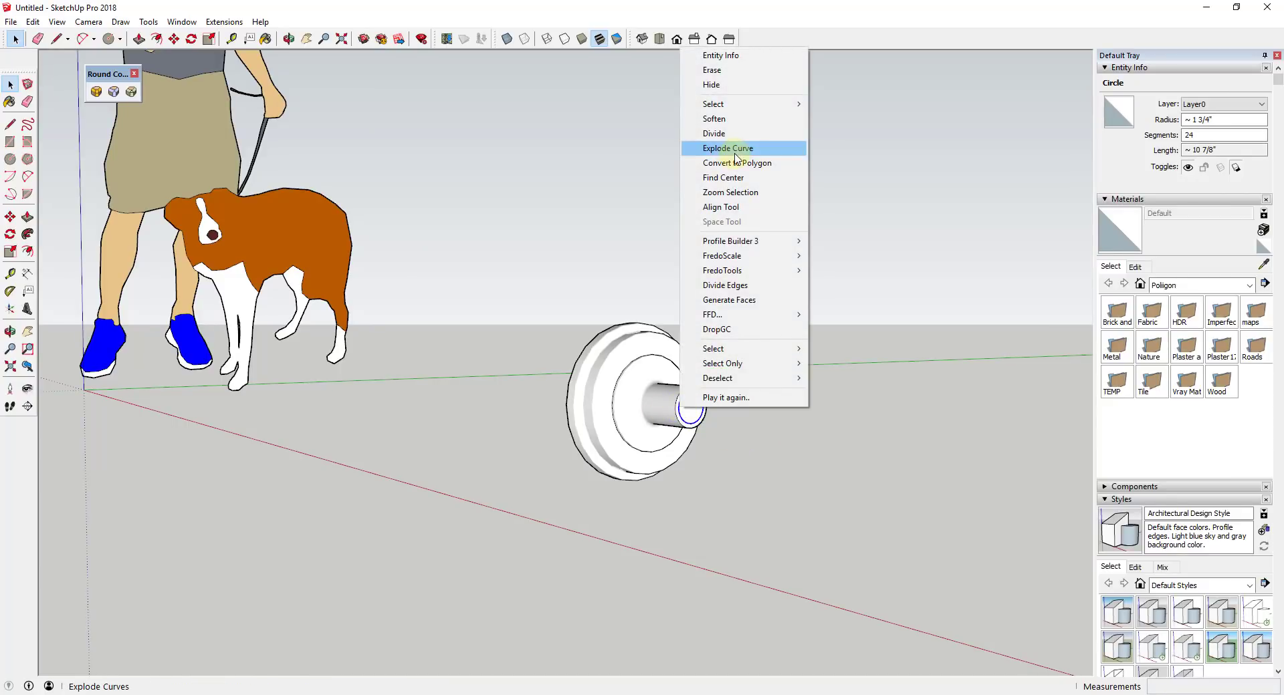
click(732, 180)
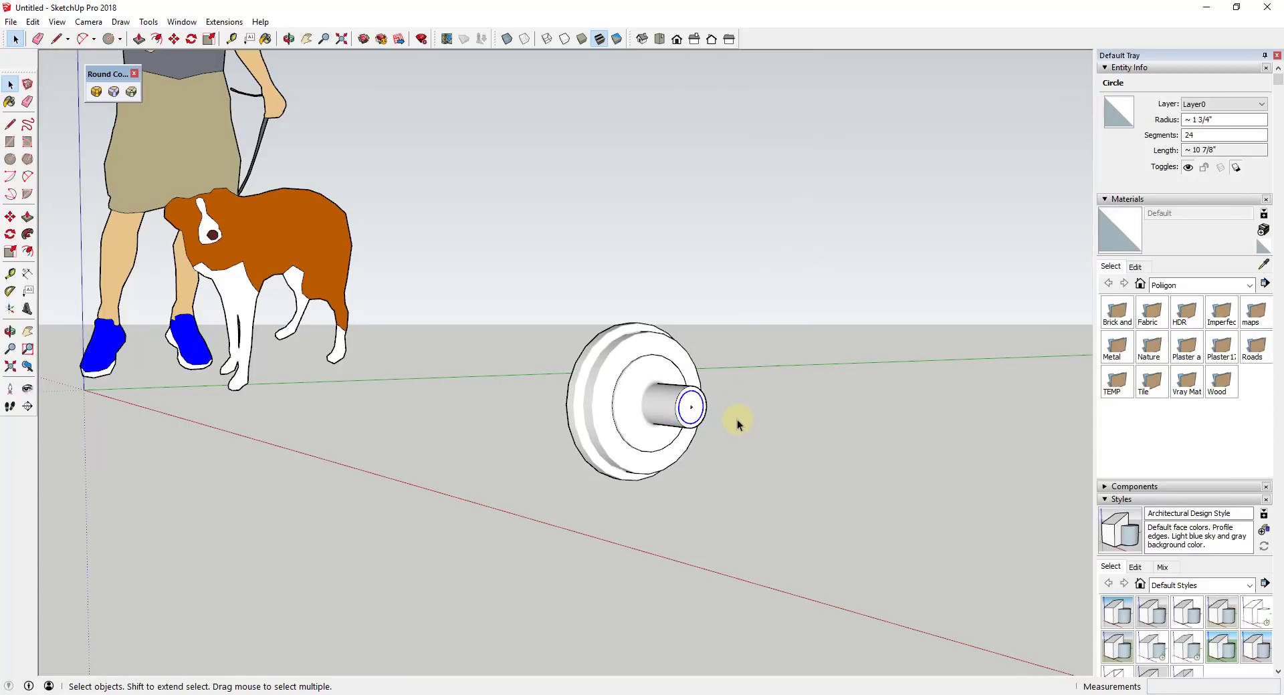
Step: Draw a line about 3' 8" long outward from the circle's center along the red axis
key(l)
click(691, 406)
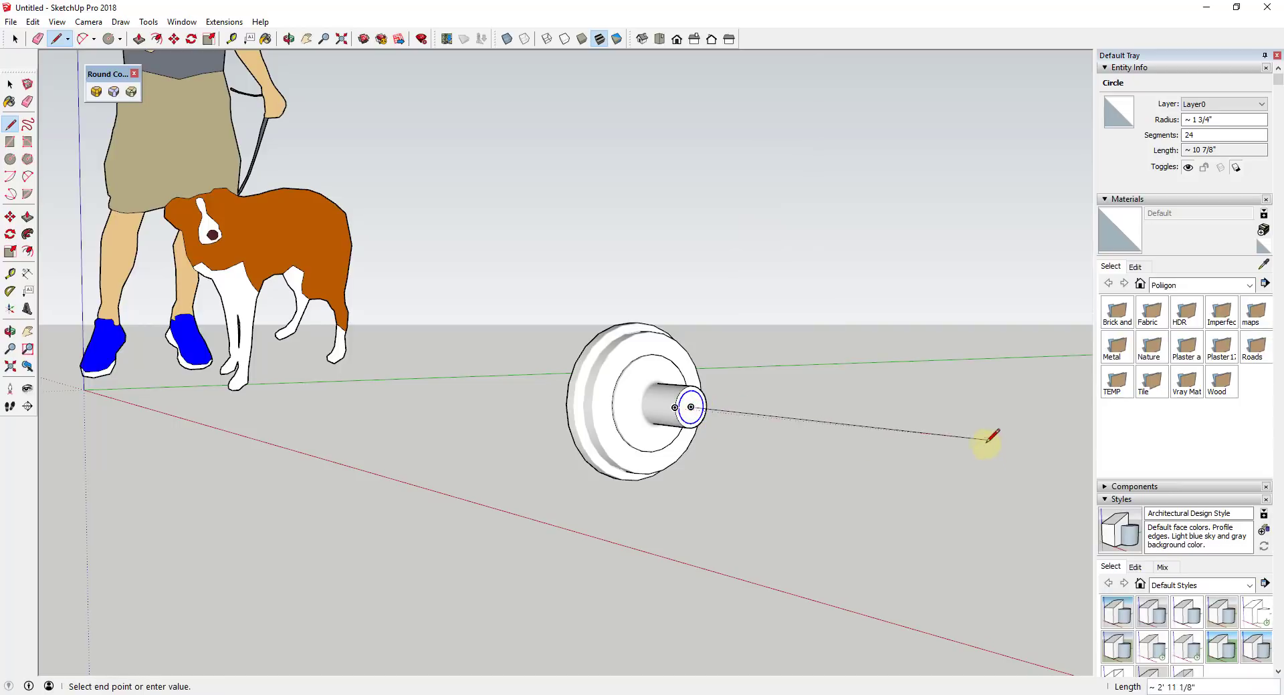
middle_drag(1006, 428, 862, 385)
scroll(865, 385, down, 2)
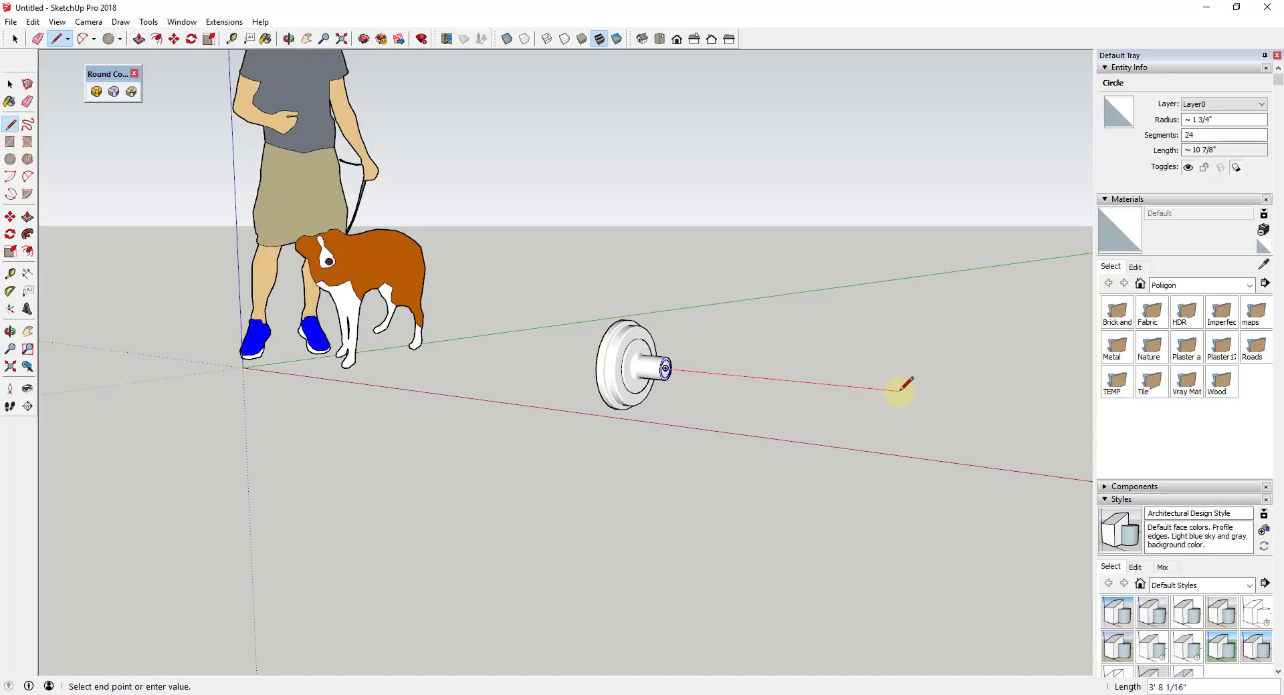
click(900, 391)
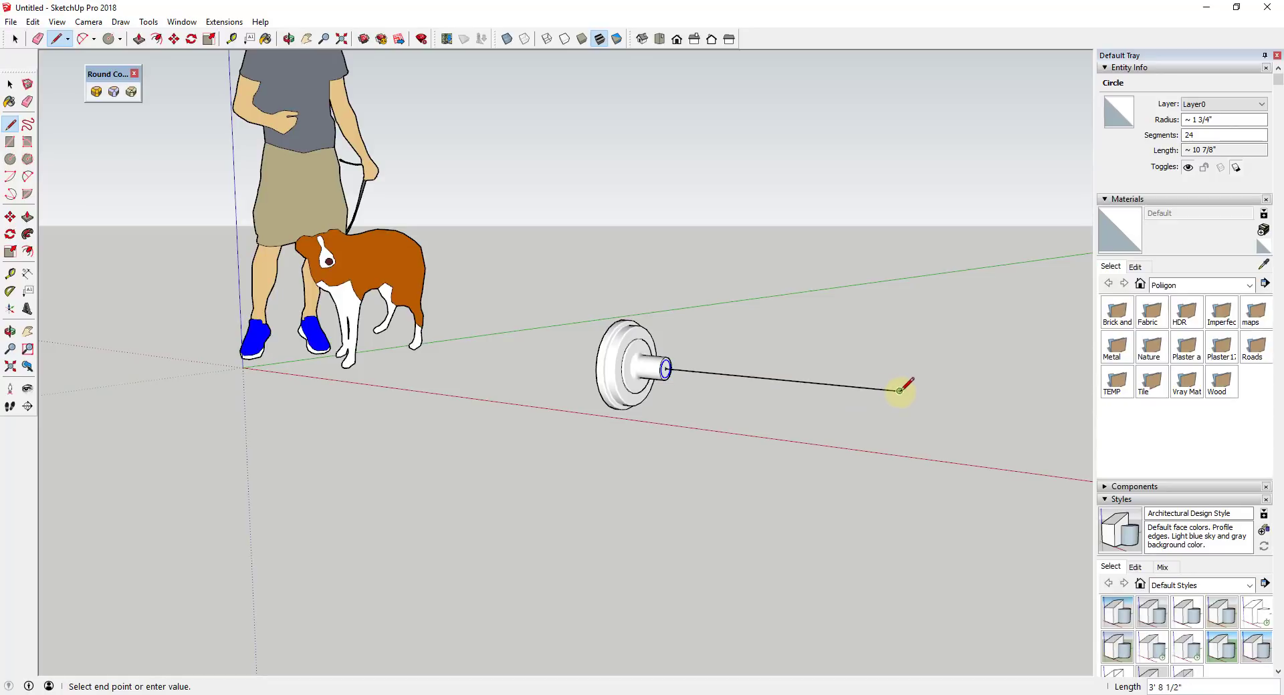
click(907, 218)
middle_drag(971, 217, 768, 166)
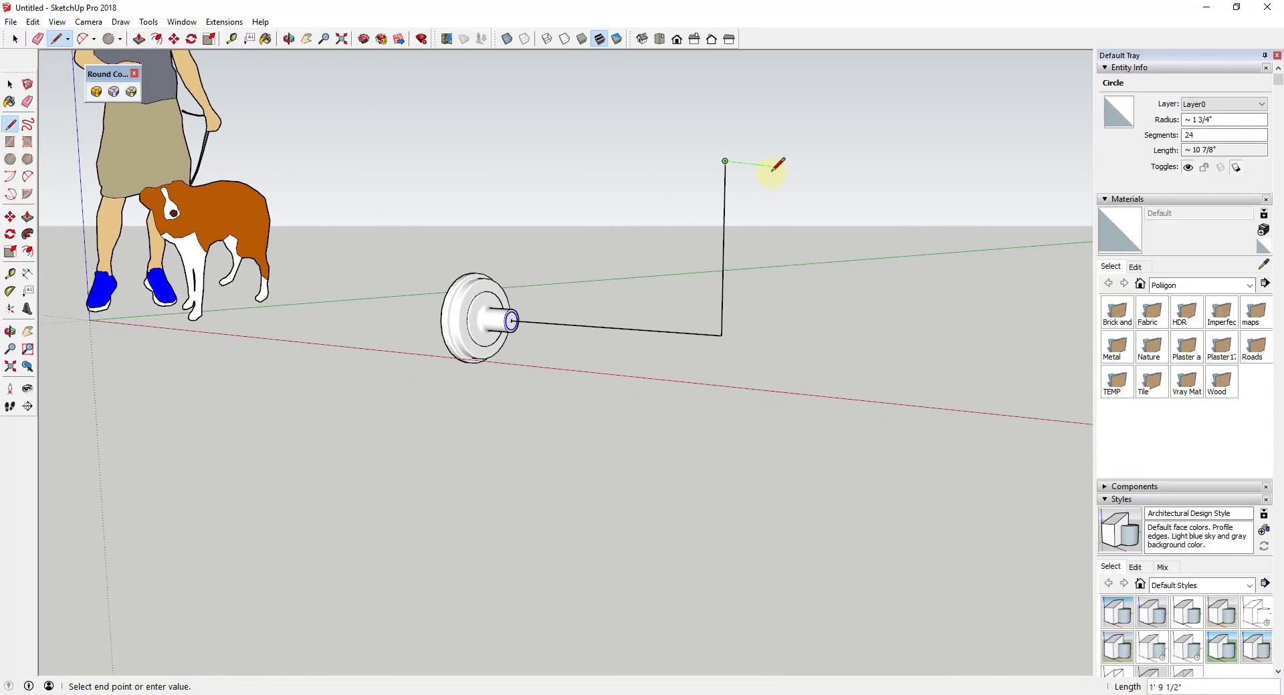
key(ctrl+z)
Step: Continue the path from the line's far end with a short vertical segment up, a horizontal segment outward and a vertical segment down
click(721, 335)
click(723, 238)
click(827, 238)
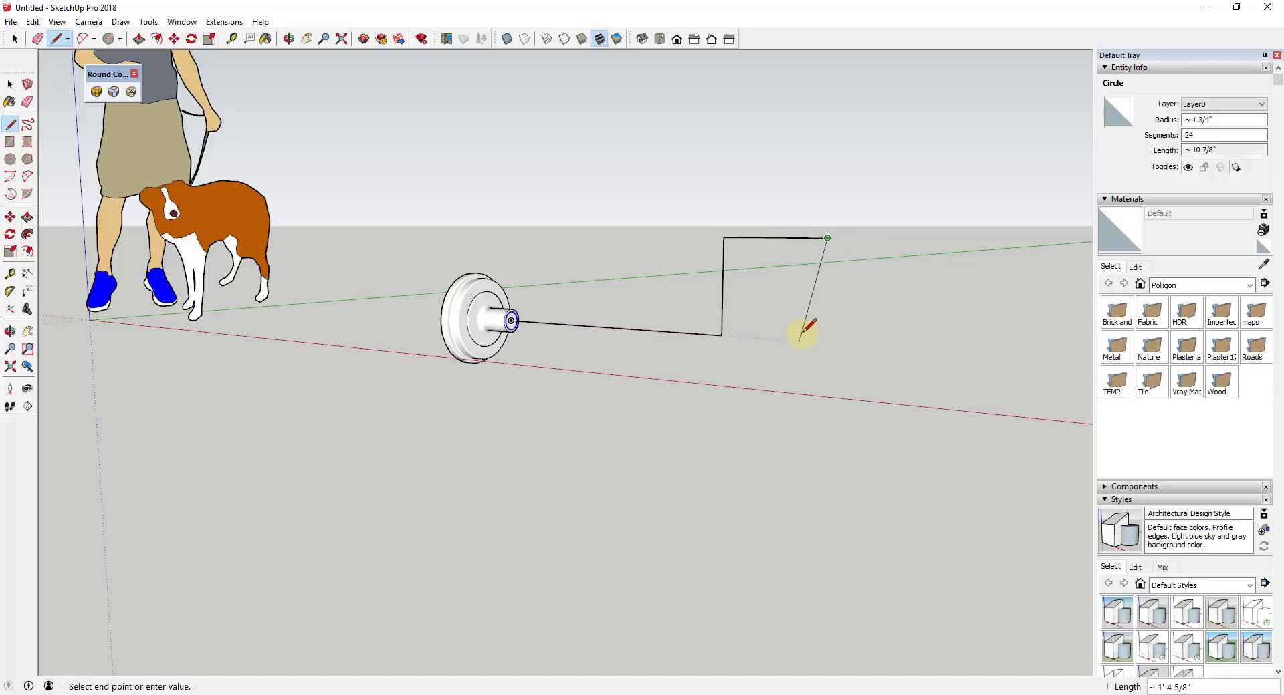
click(828, 312)
key(space)
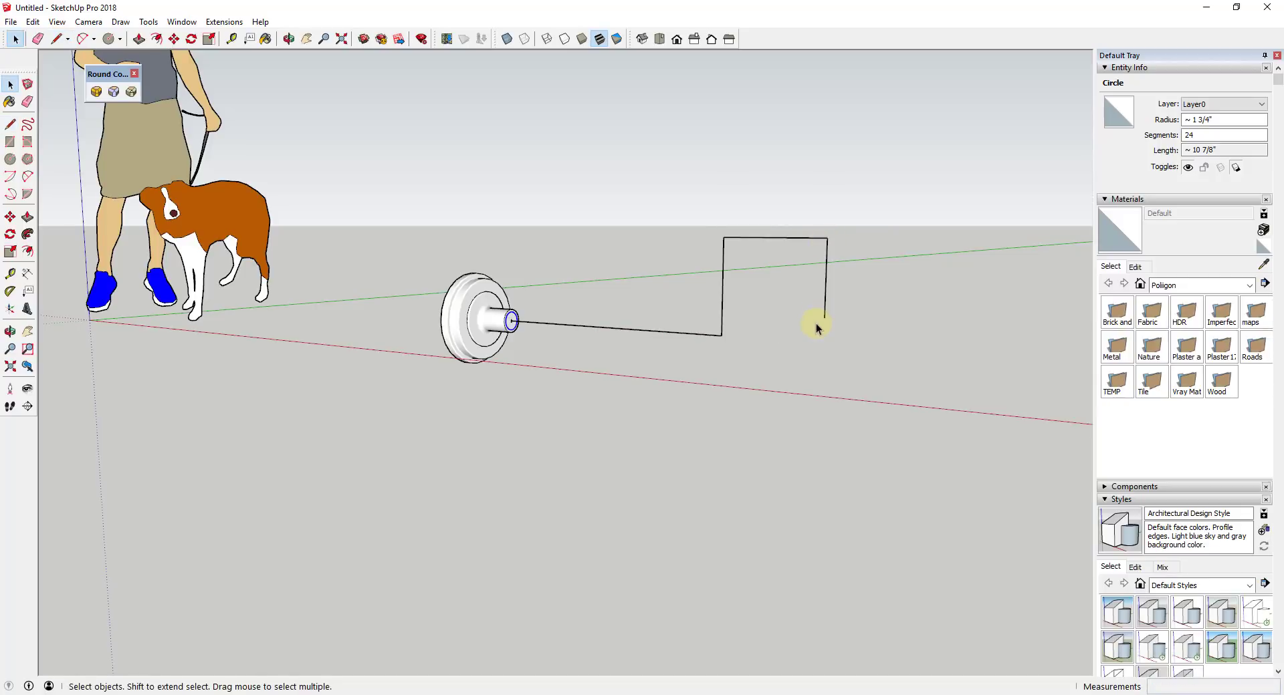
Step: Fillet the lower and upper corners of the path's first vertical segment with arcs
middle_drag(815, 323, 519, 279)
key(a)
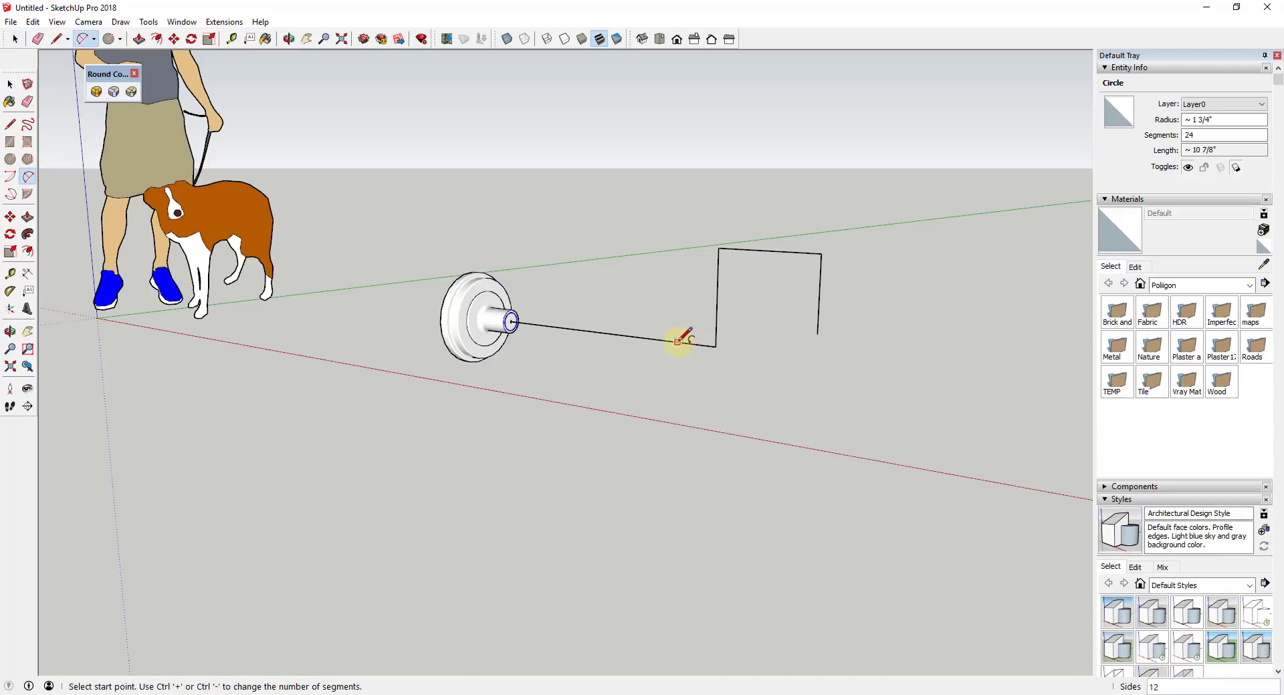
click(683, 343)
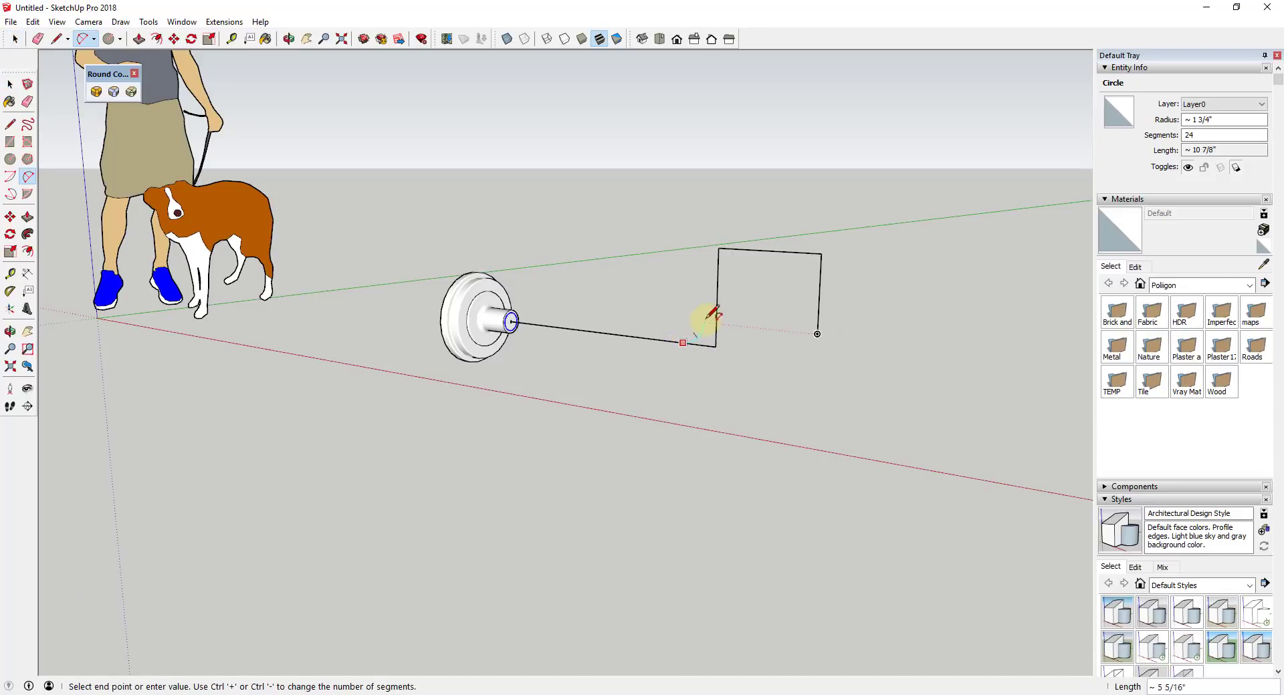
click(717, 293)
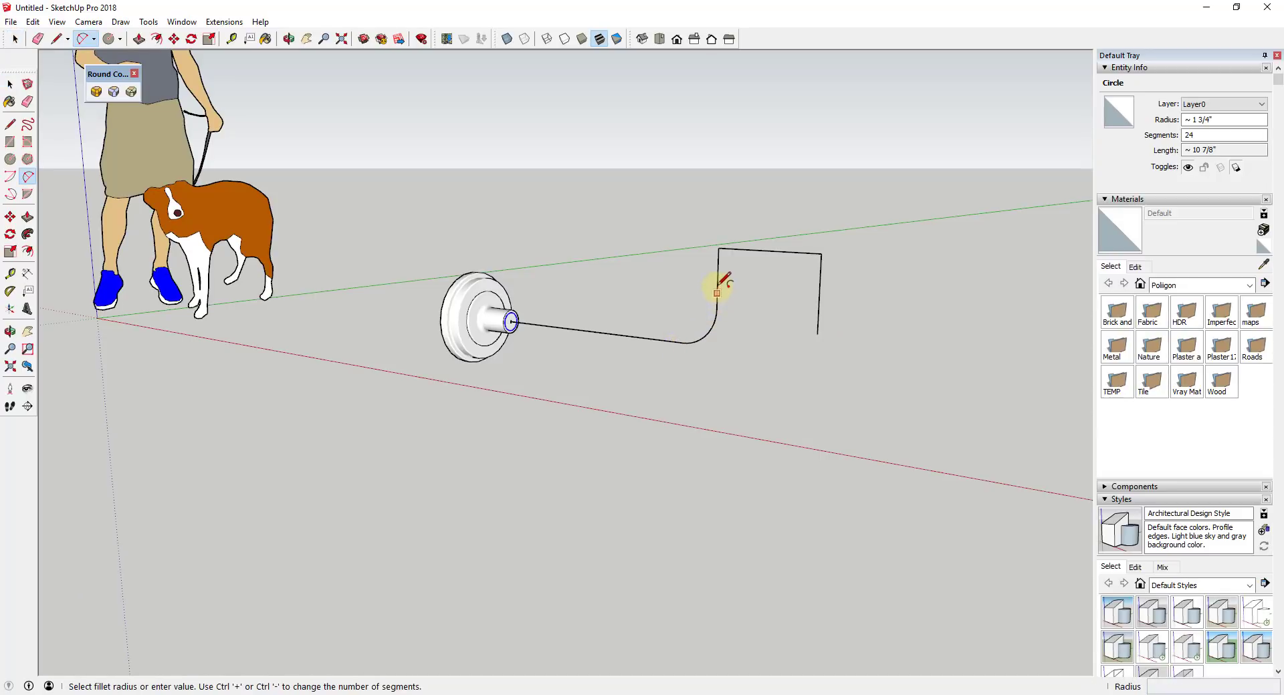
click(717, 277)
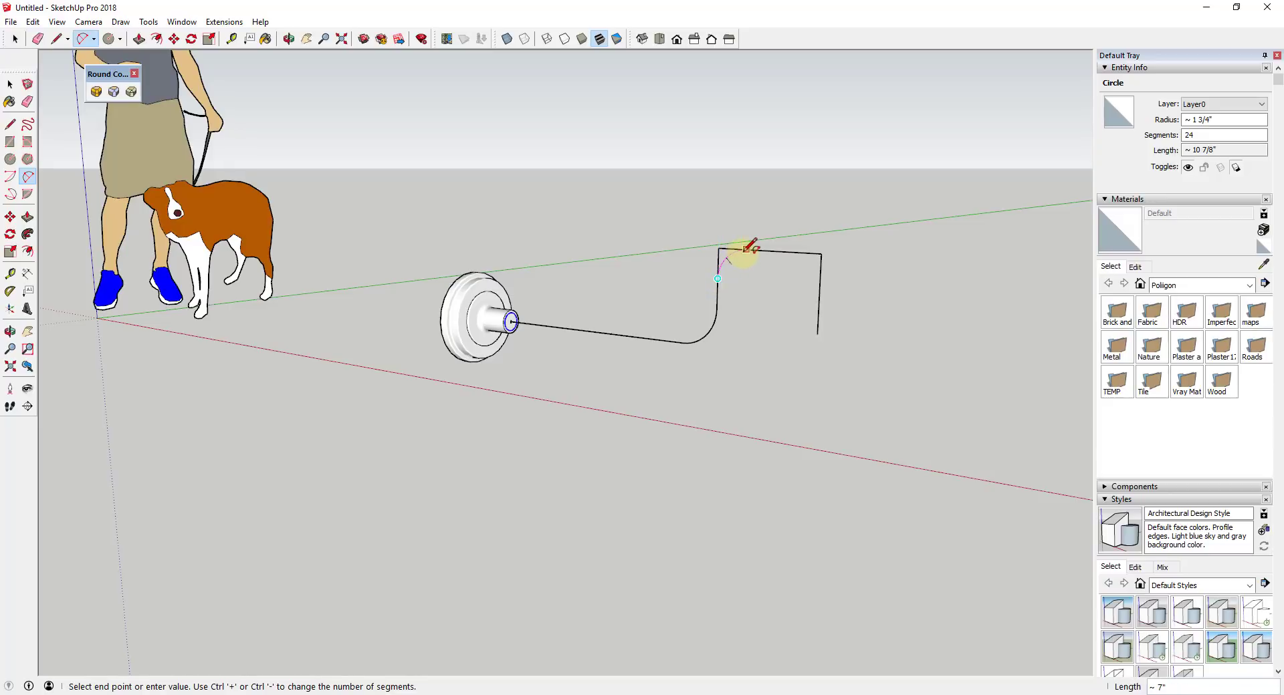
click(749, 250)
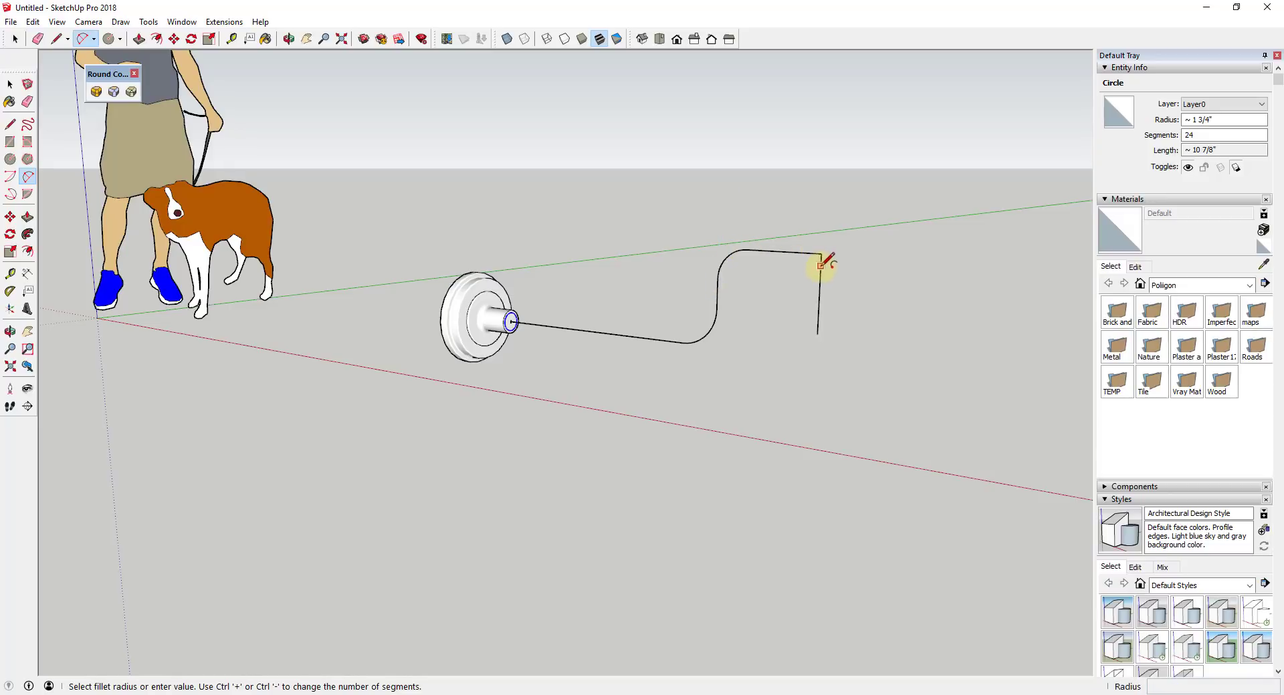
key(space)
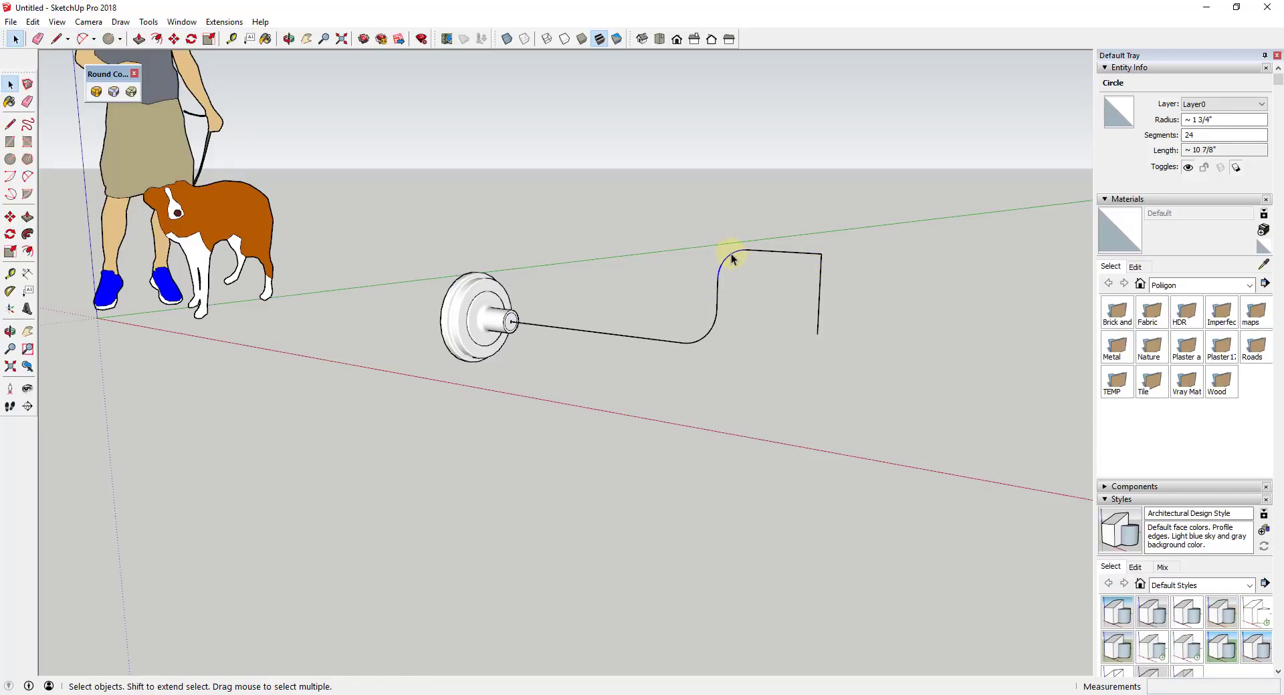
Step: Copy the upper corner arc beyond the path and mirror the copy with a red-axis scale of -1
click(732, 258)
key(m)
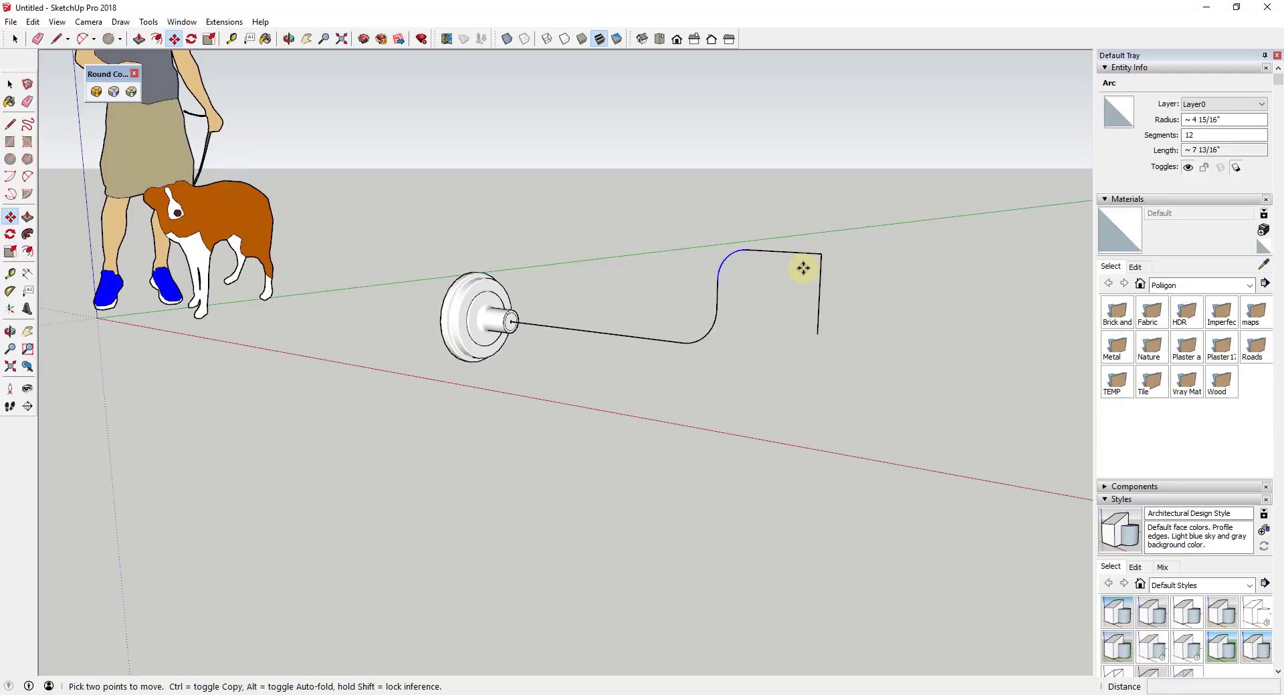
click(748, 250)
click(926, 263)
key(s)
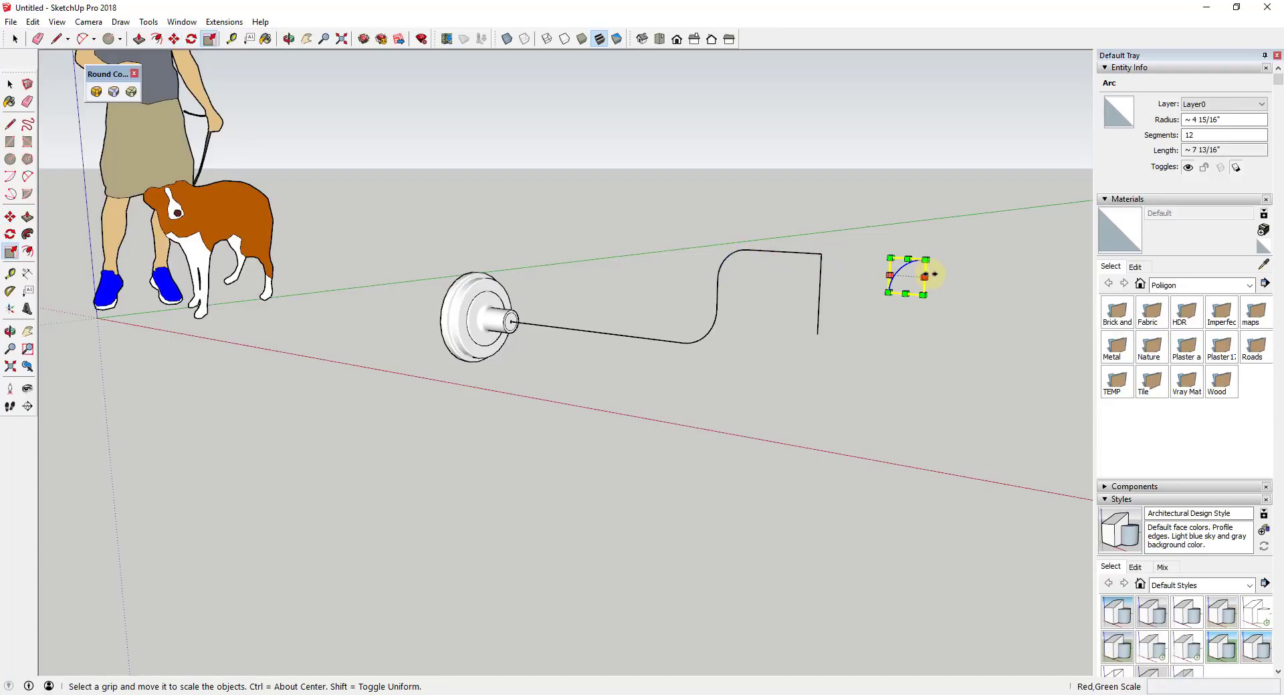
drag(926, 276, 889, 275)
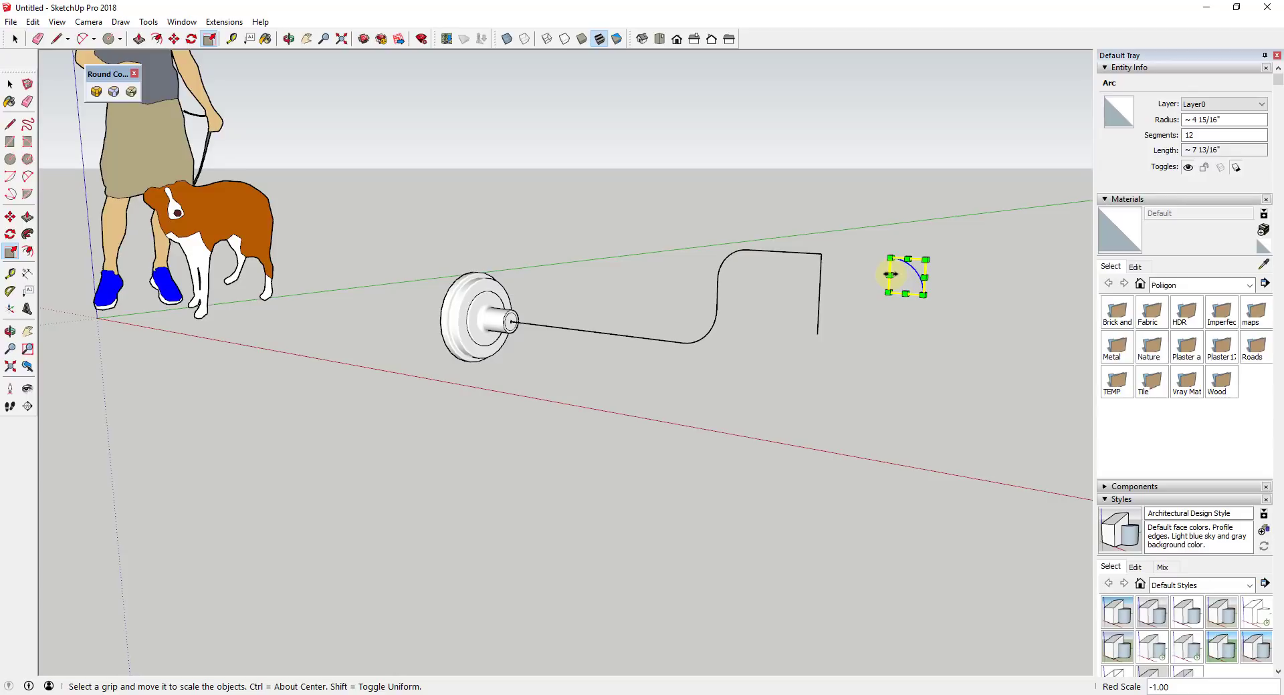
Step: Move the mirrored arc onto the path's last upper corner and erase the leftover square corner edges
key(m)
click(894, 294)
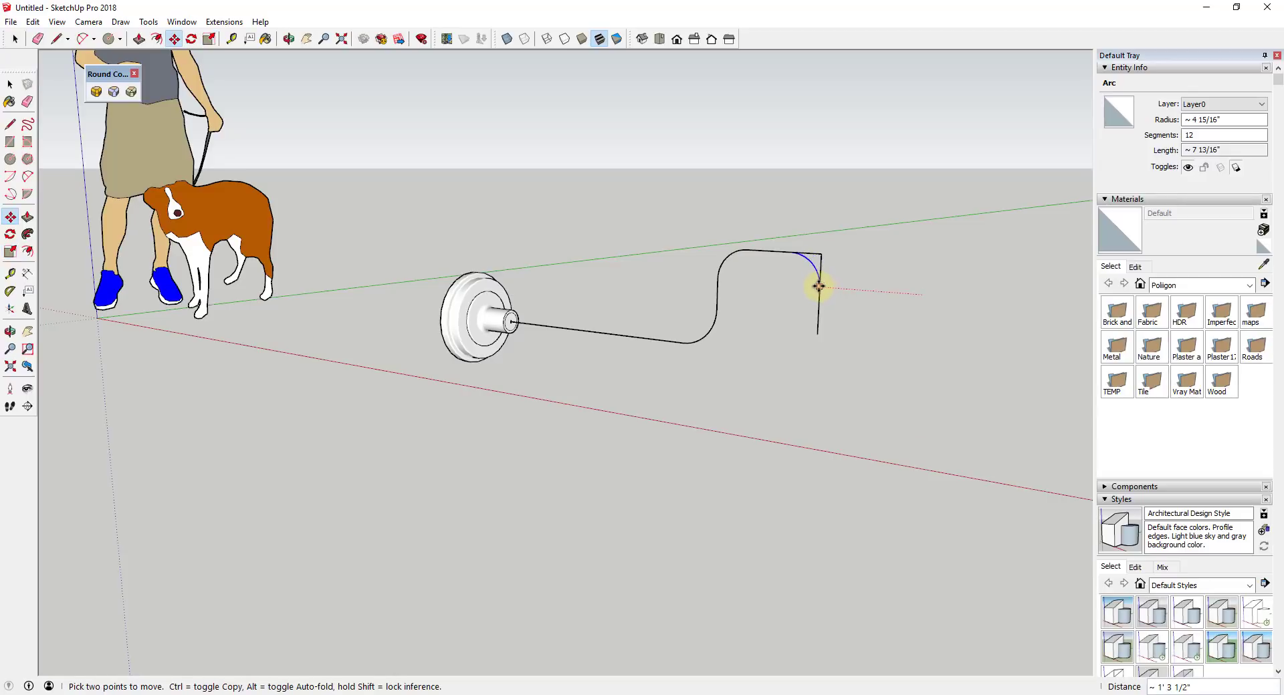
click(820, 284)
key(space)
key(e)
key(space)
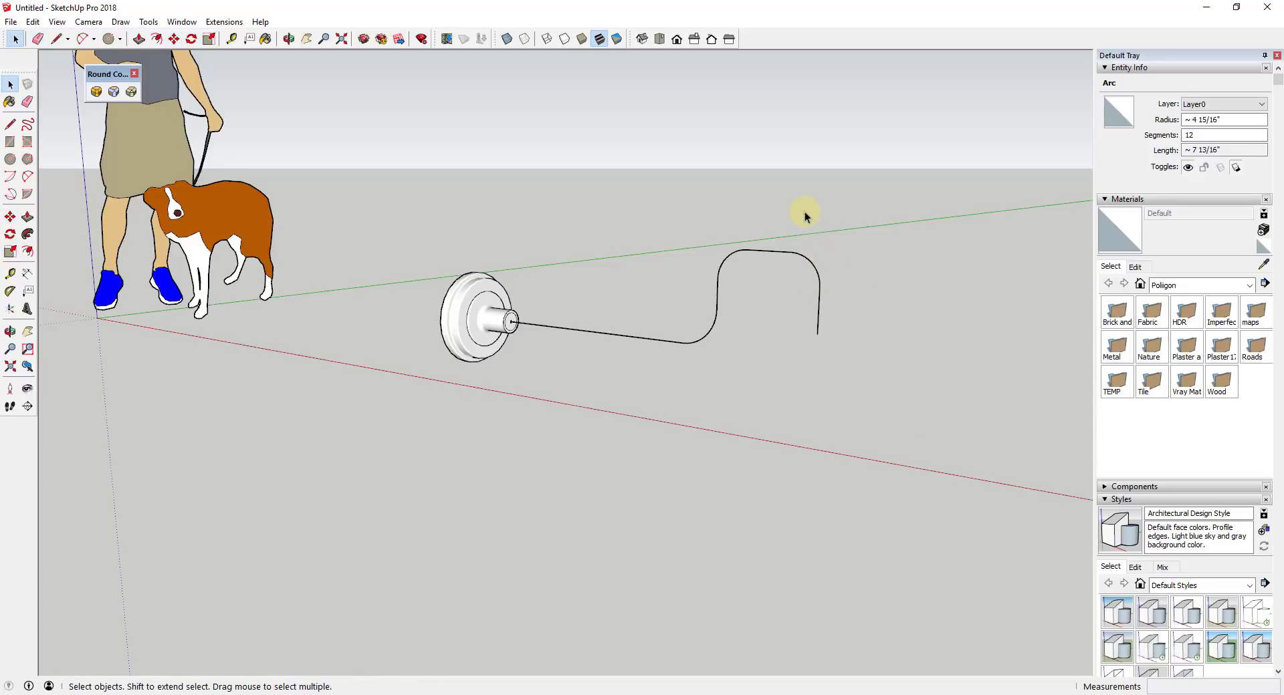
click(807, 290)
Step: Try to sweep the inner circle of the shaft's end face along the whole bent path with Follow Me
middle_drag(858, 377, 776, 295)
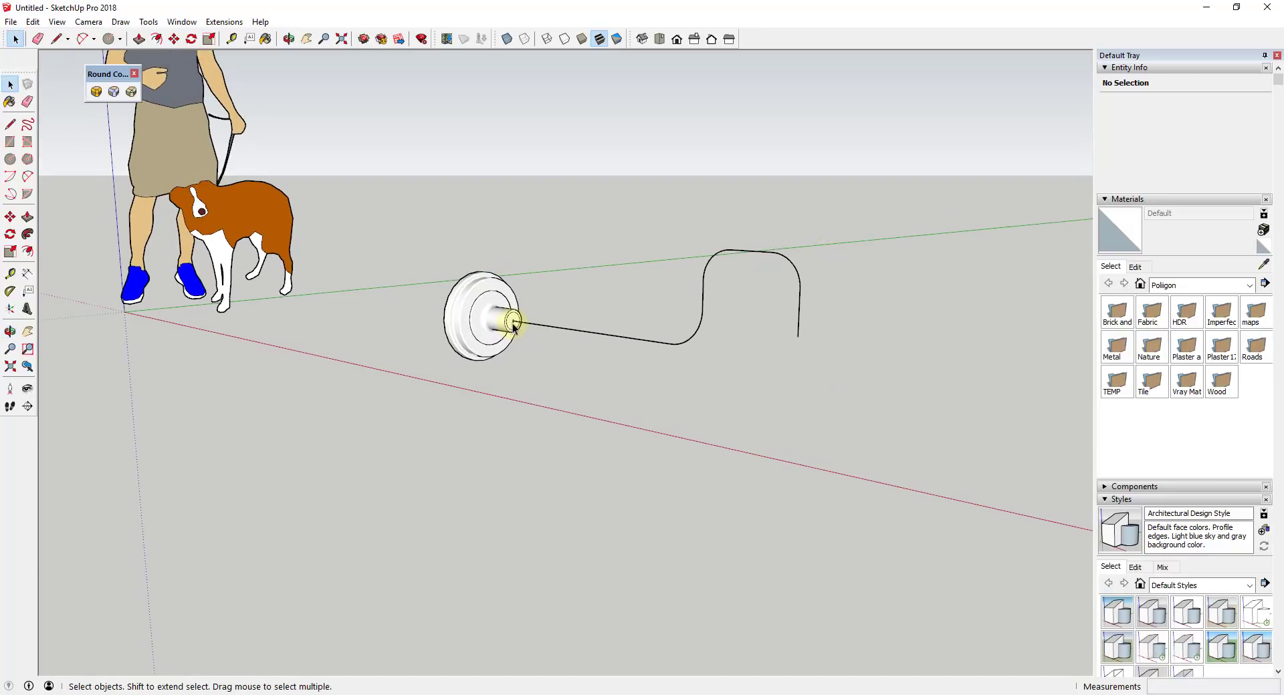
drag(636, 416, 577, 407)
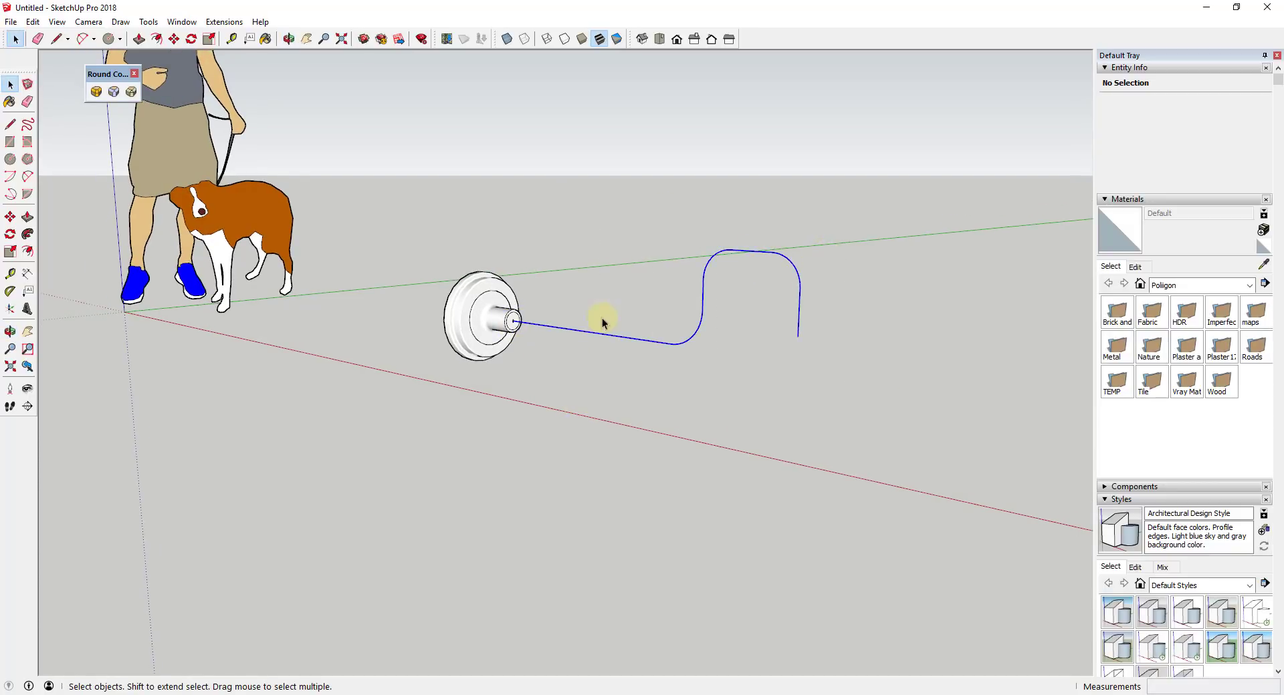
scroll(535, 325, up, 4)
shift+middle_drag(868, 309, 702, 266)
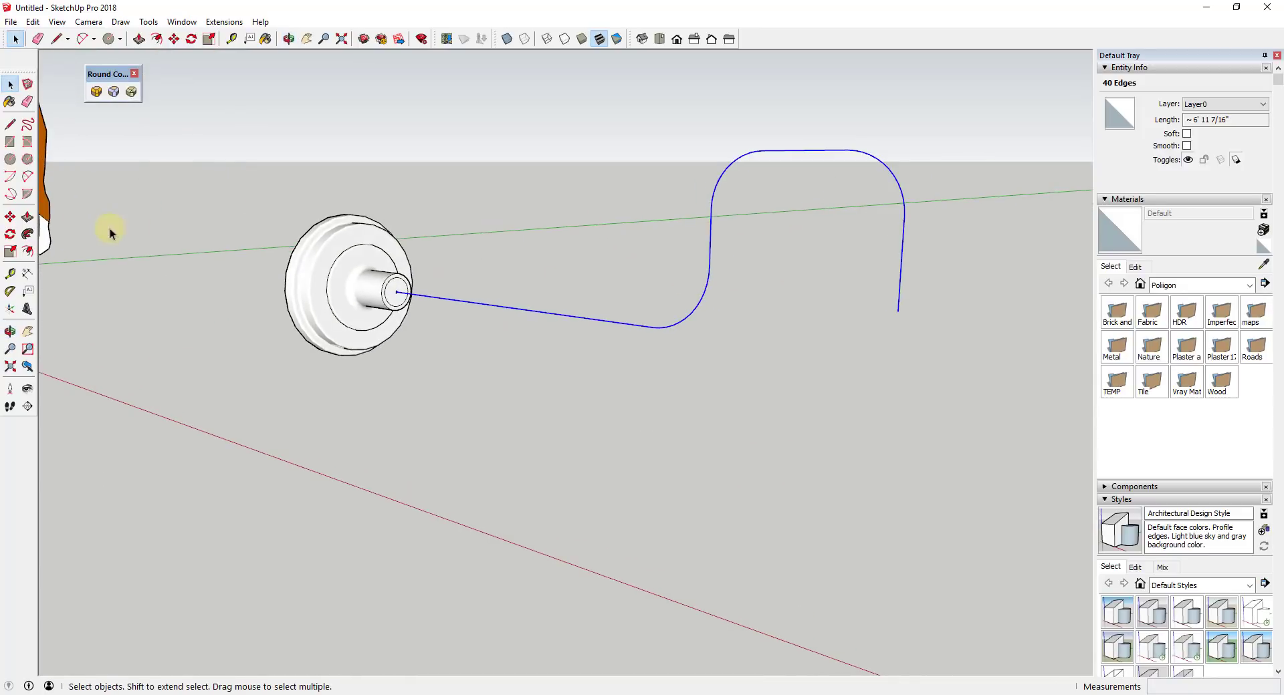
click(28, 233)
click(399, 299)
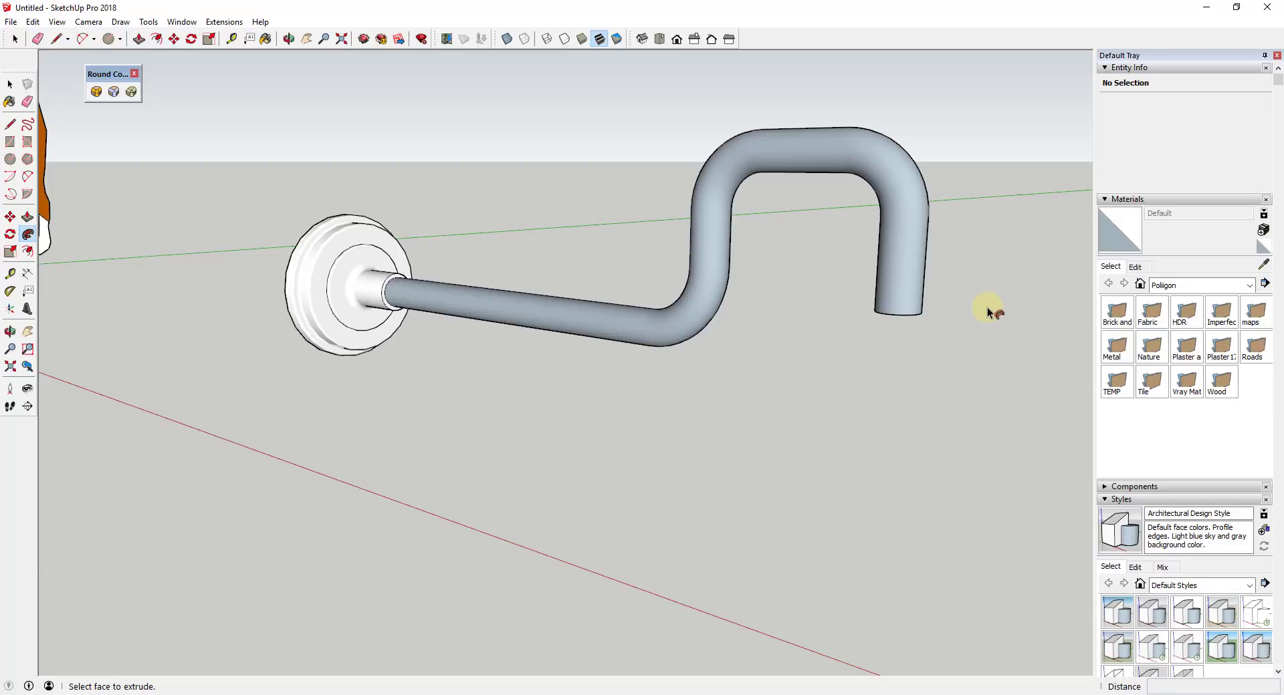
key(ctrl+z)
key(space)
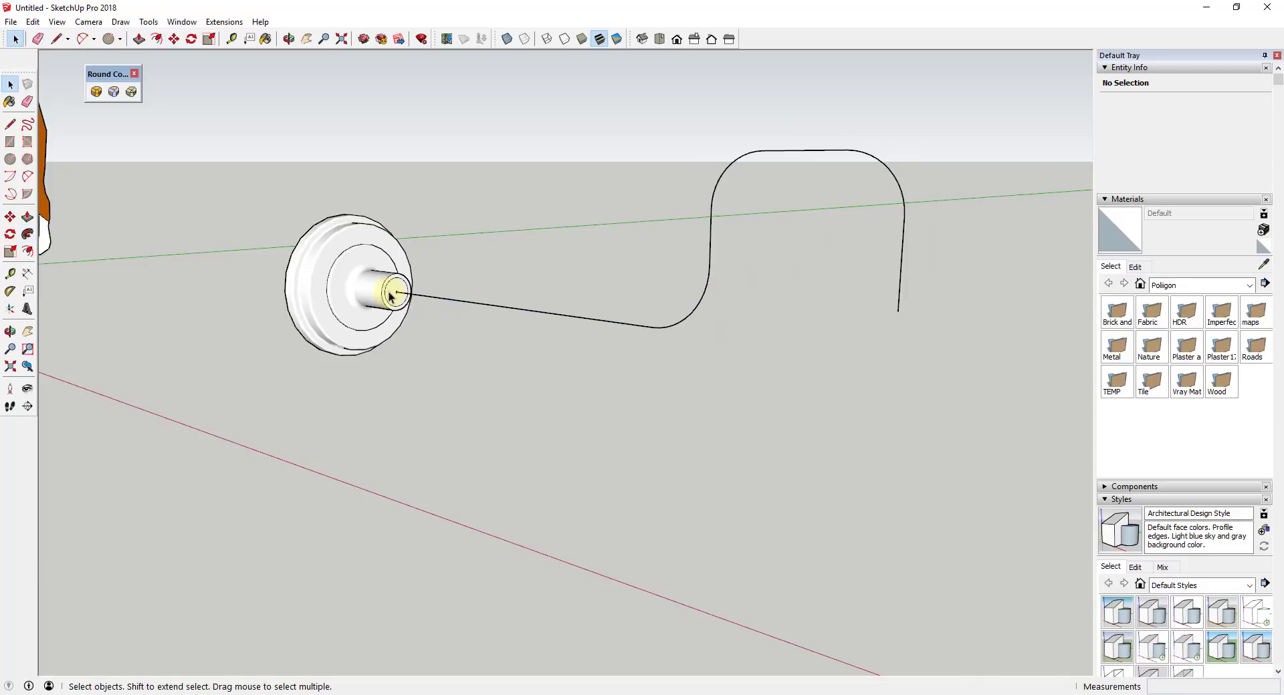
Step: Offset the inner circle on the shaft's end face inward by about 7/16" and erase the original inner circle
click(396, 292)
scroll(394, 293, up, 3)
key(f)
click(385, 295)
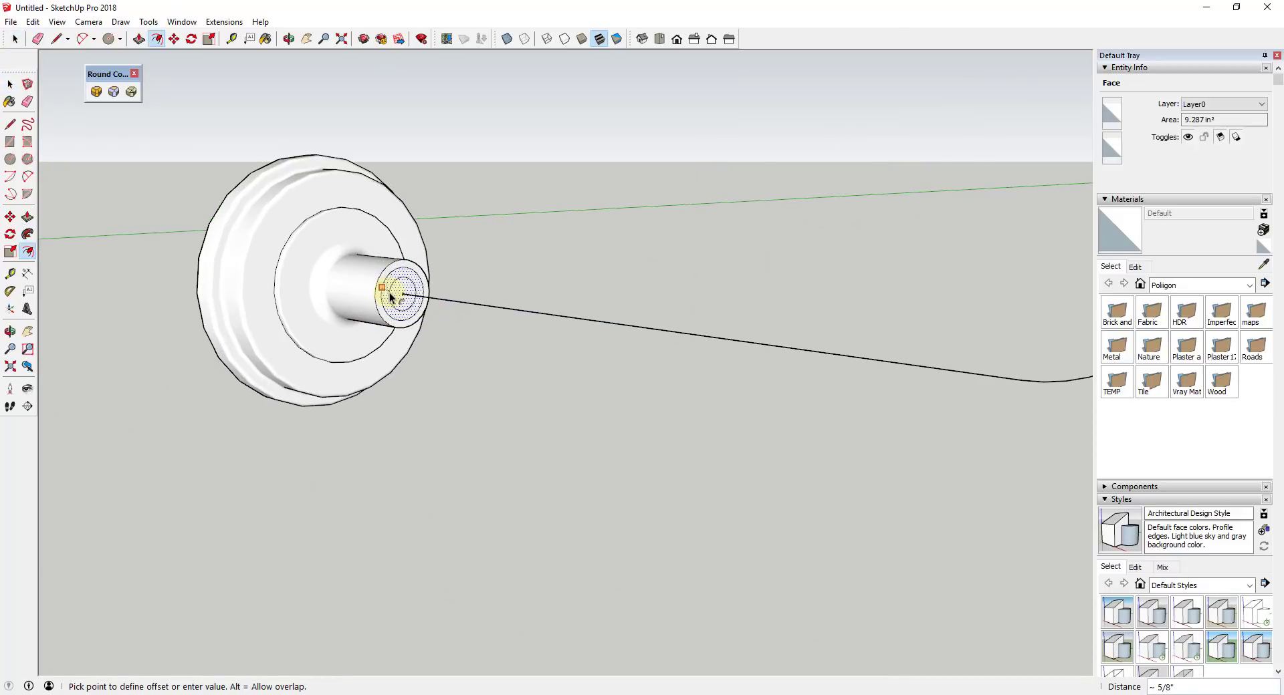
click(387, 293)
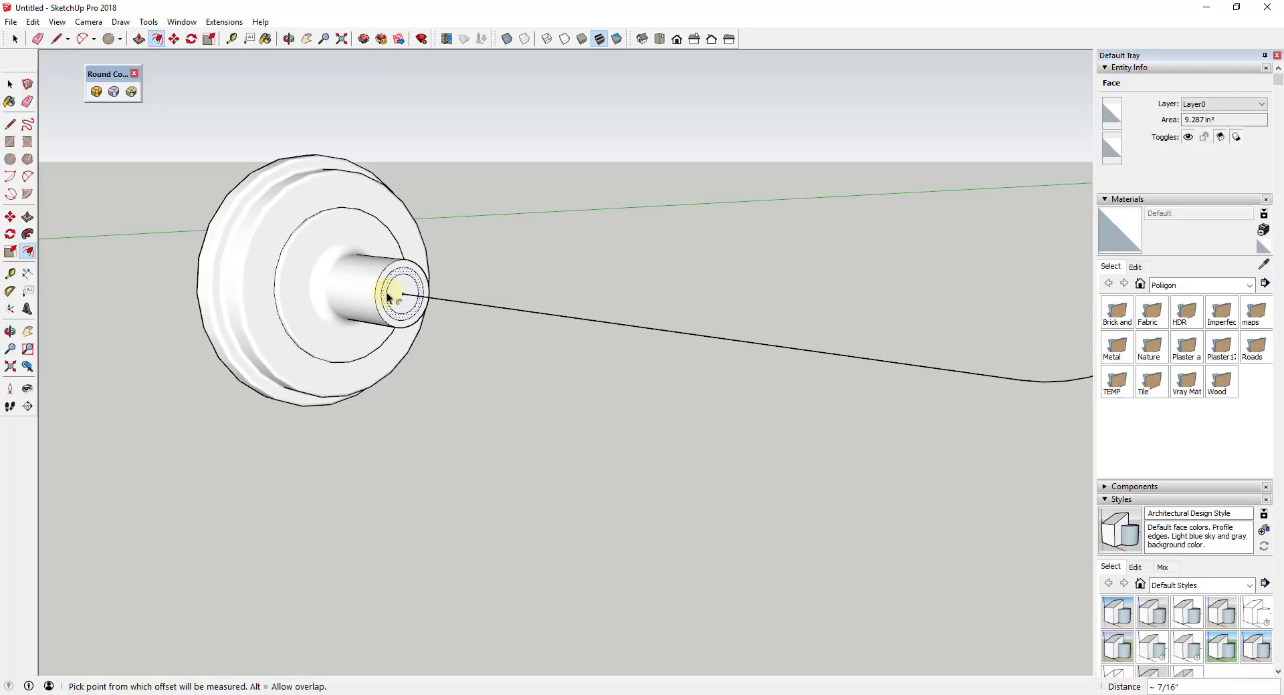
key(e)
scroll(385, 294, up, 1)
click(381, 294)
key(space)
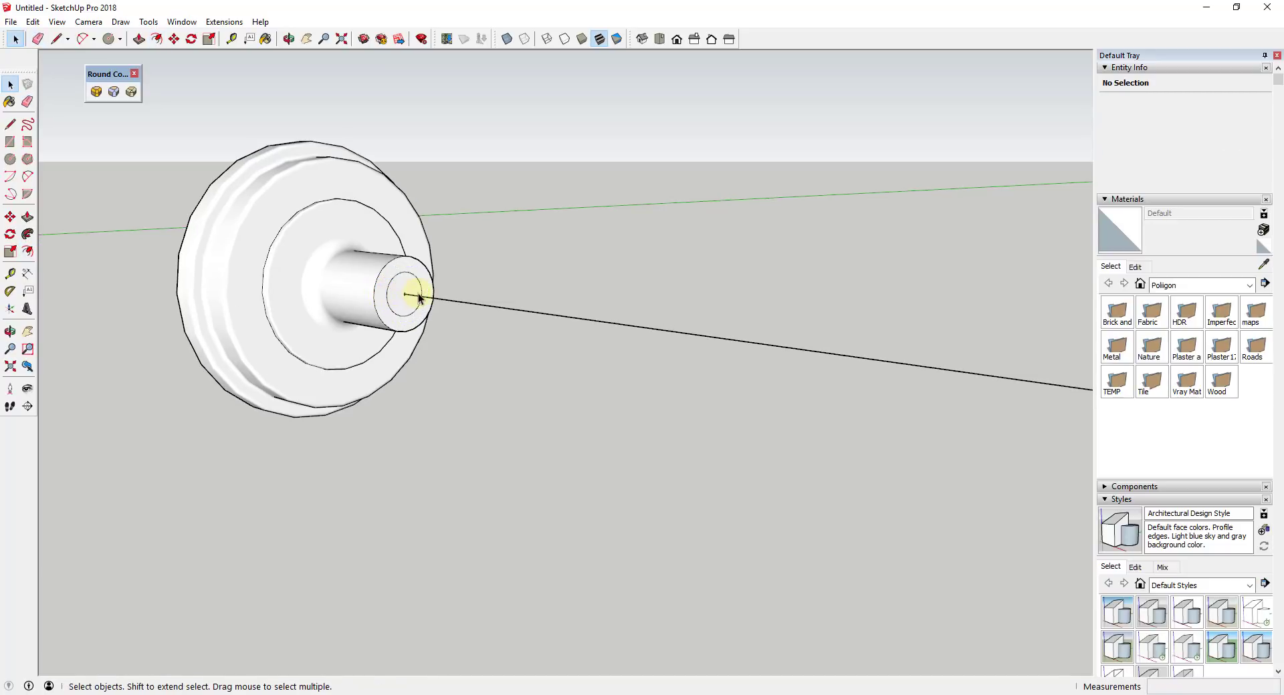
Step: Sweep the smaller circle along the whole bent path with Follow Me and reverse the resulting pipe's faces
scroll(593, 326, down, 4)
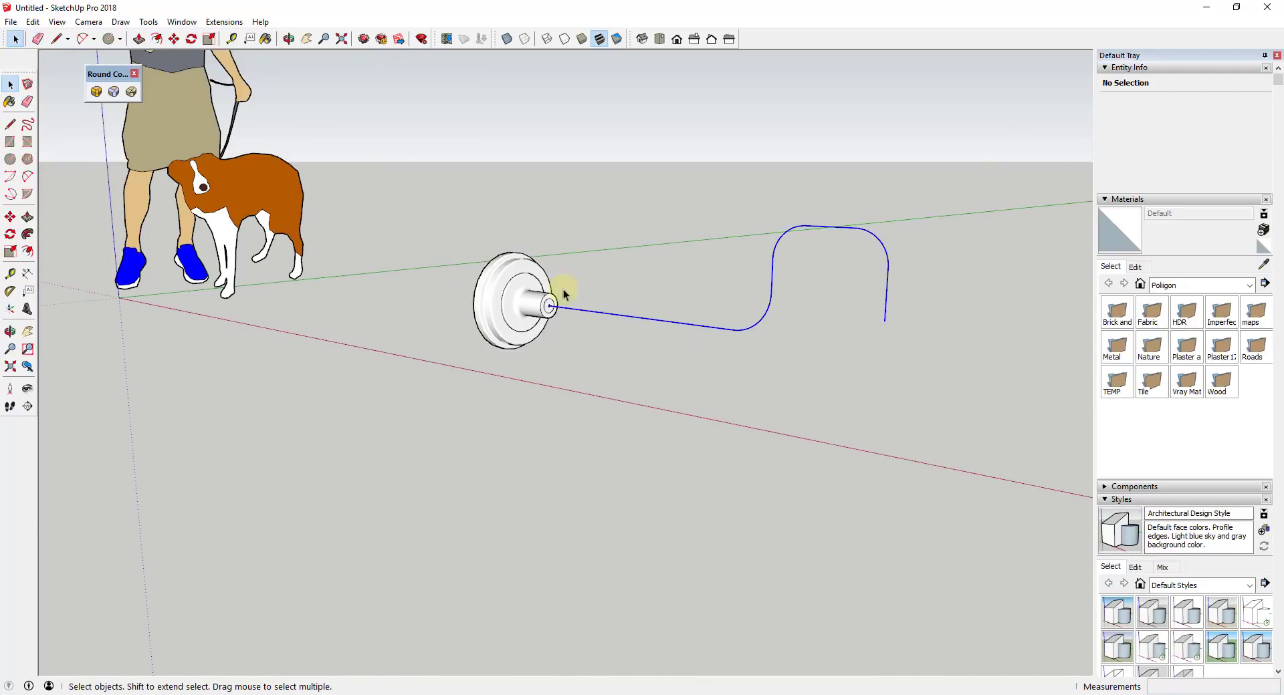
click(27, 234)
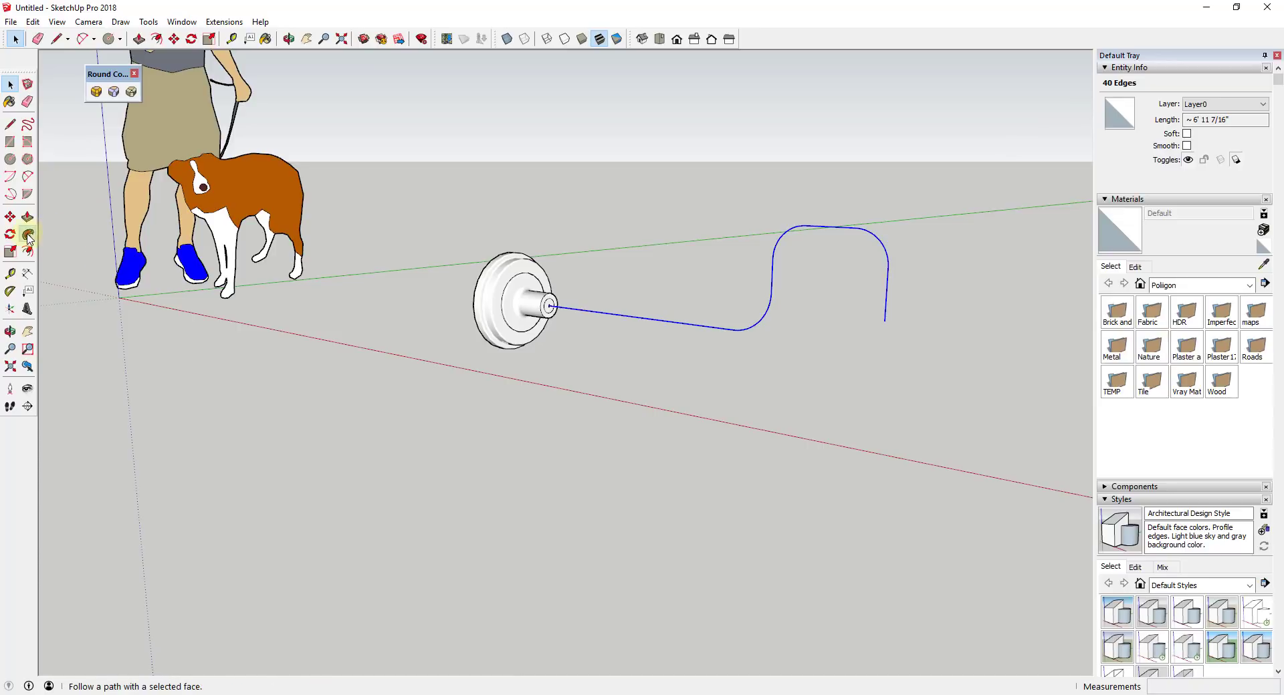
click(550, 310)
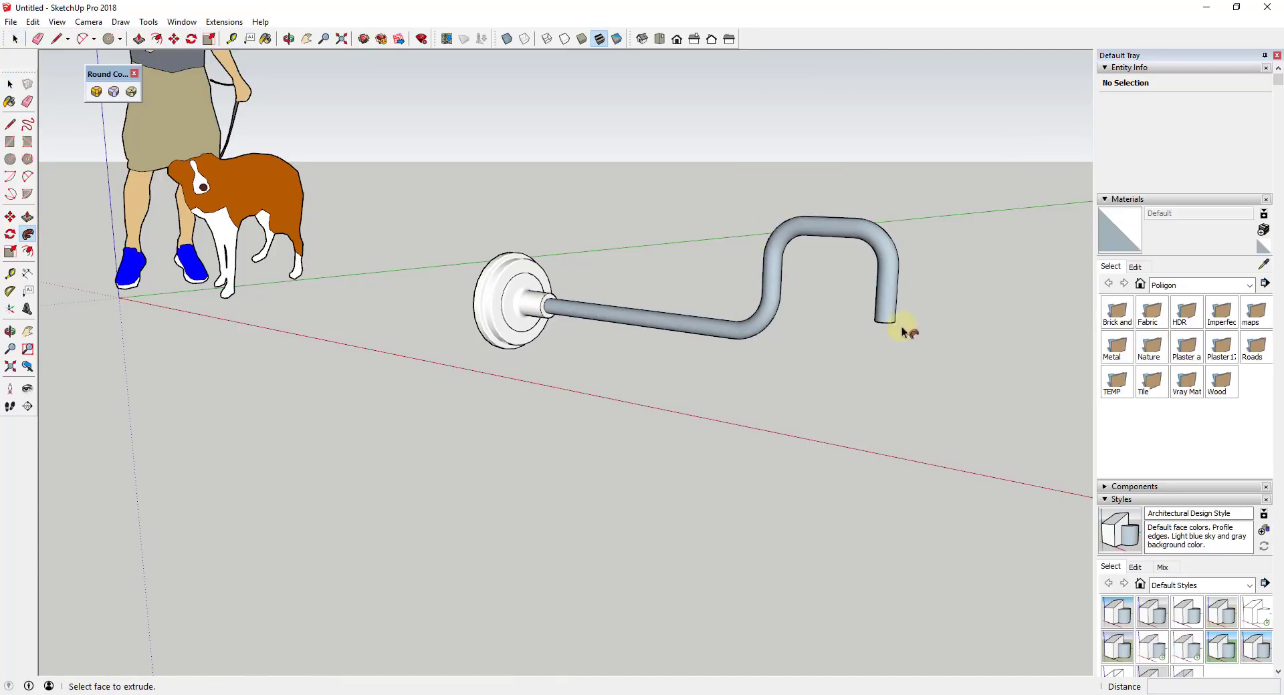
key(space)
right_click(768, 257)
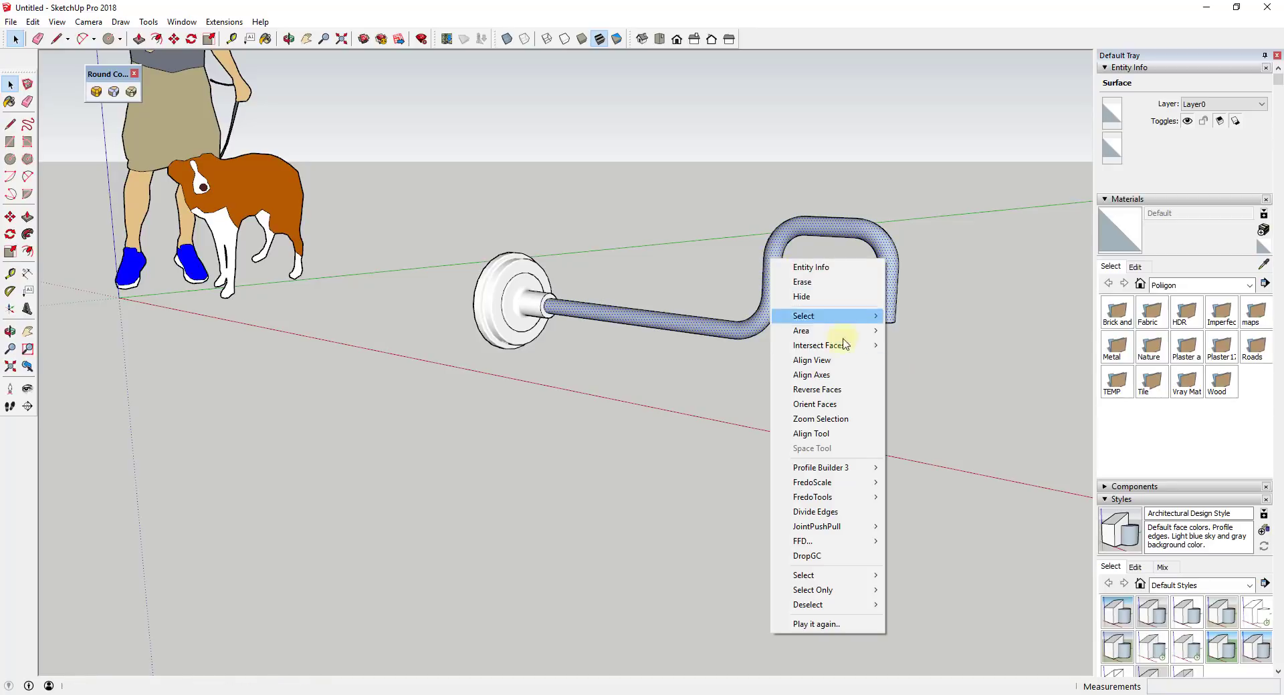
click(814, 389)
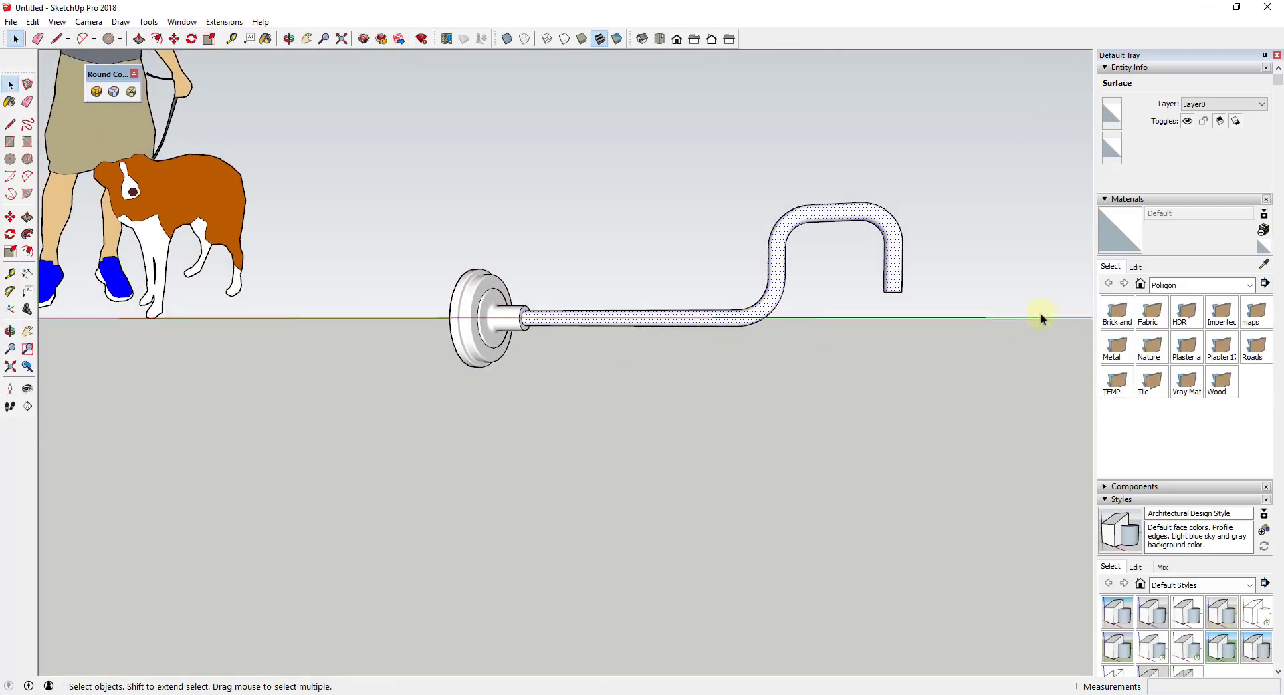
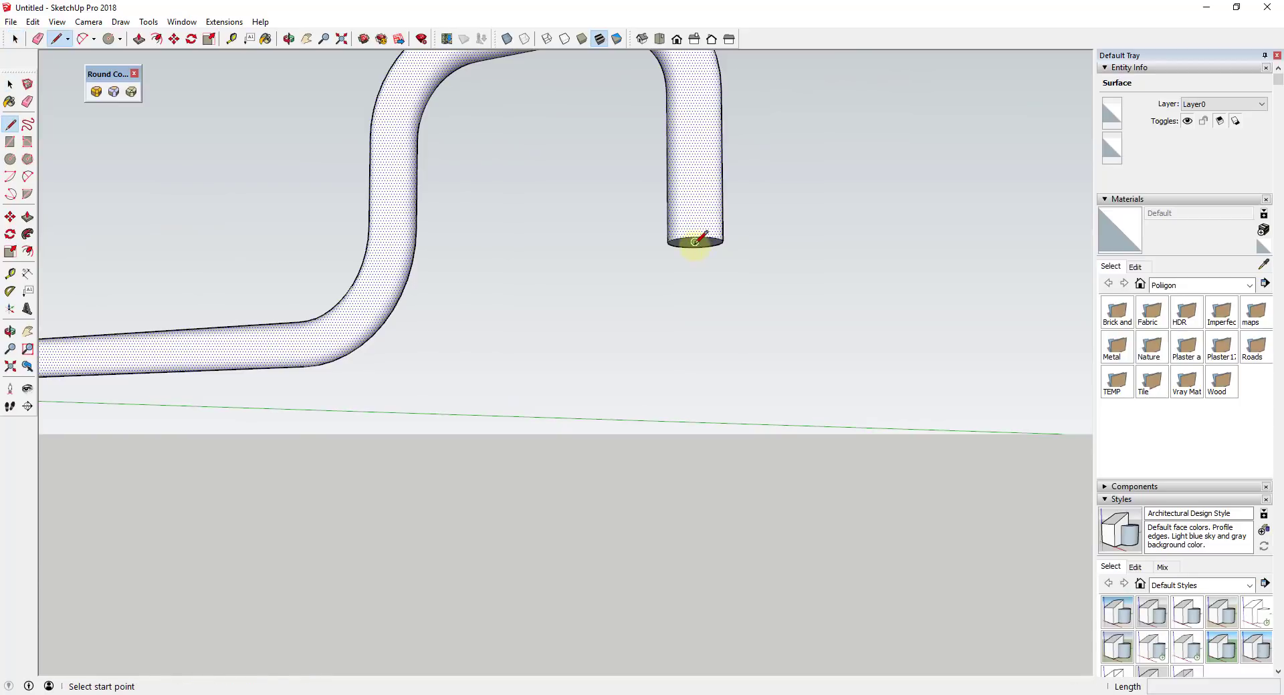
Step: Reverse the circular face that caps the pipe's free end
key(space)
click(687, 243)
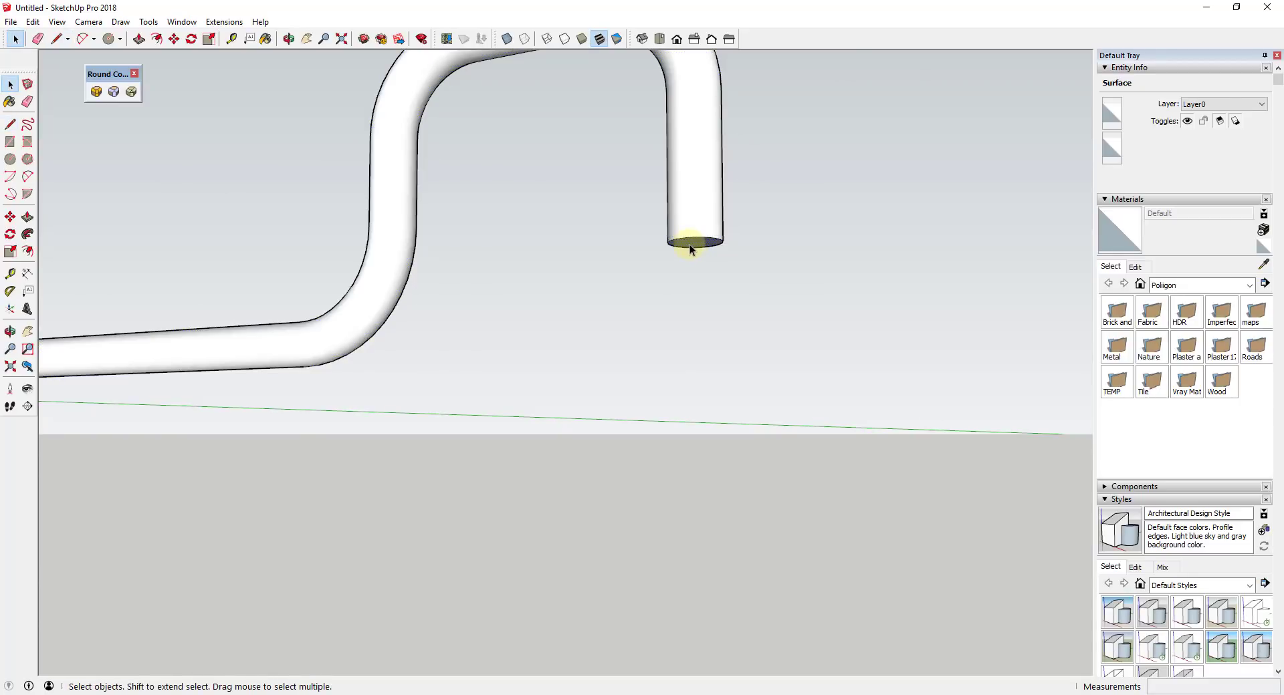
scroll(687, 243, up, 2)
click(676, 243)
scroll(678, 242, up, 1)
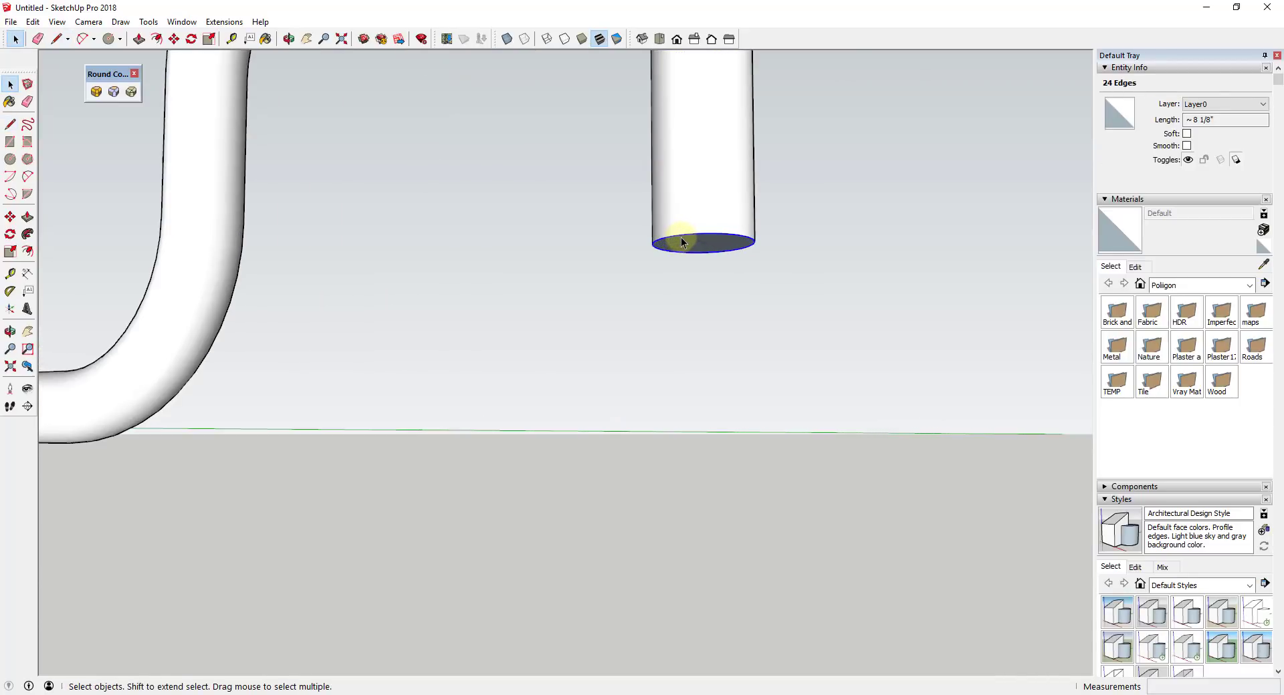
middle_drag(680, 239, 685, 179)
scroll(695, 212, up, 2)
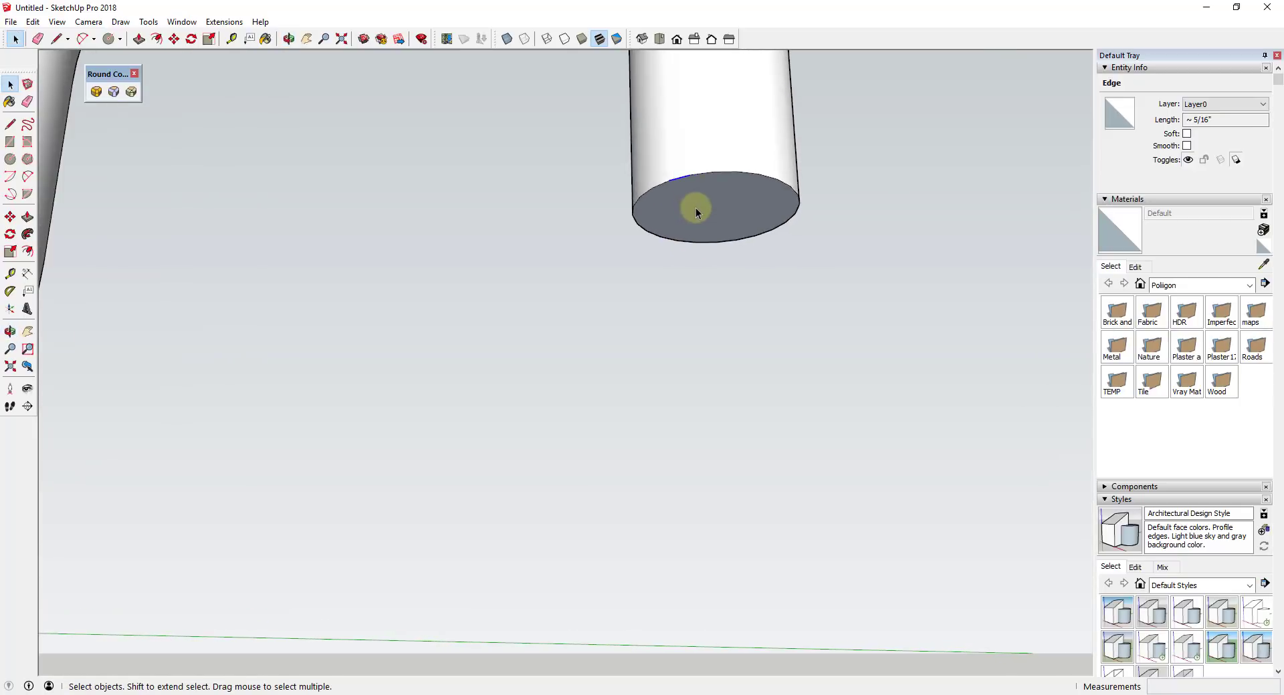
right_click(695, 207)
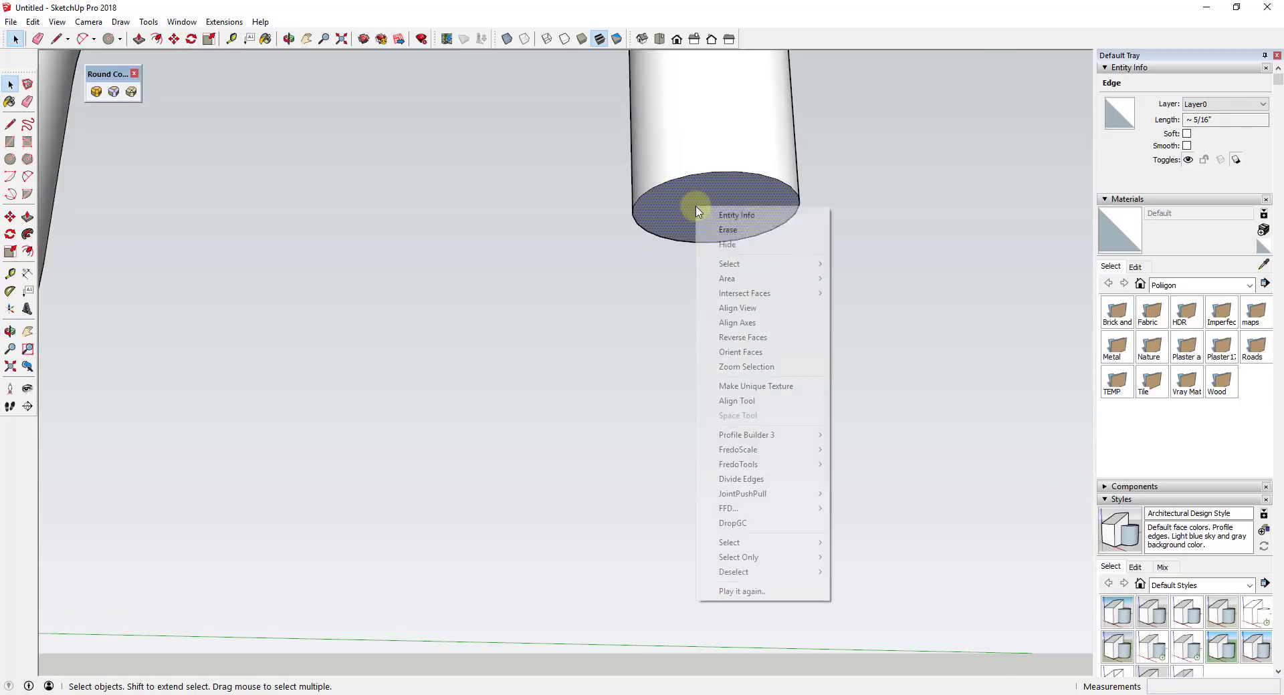
click(764, 343)
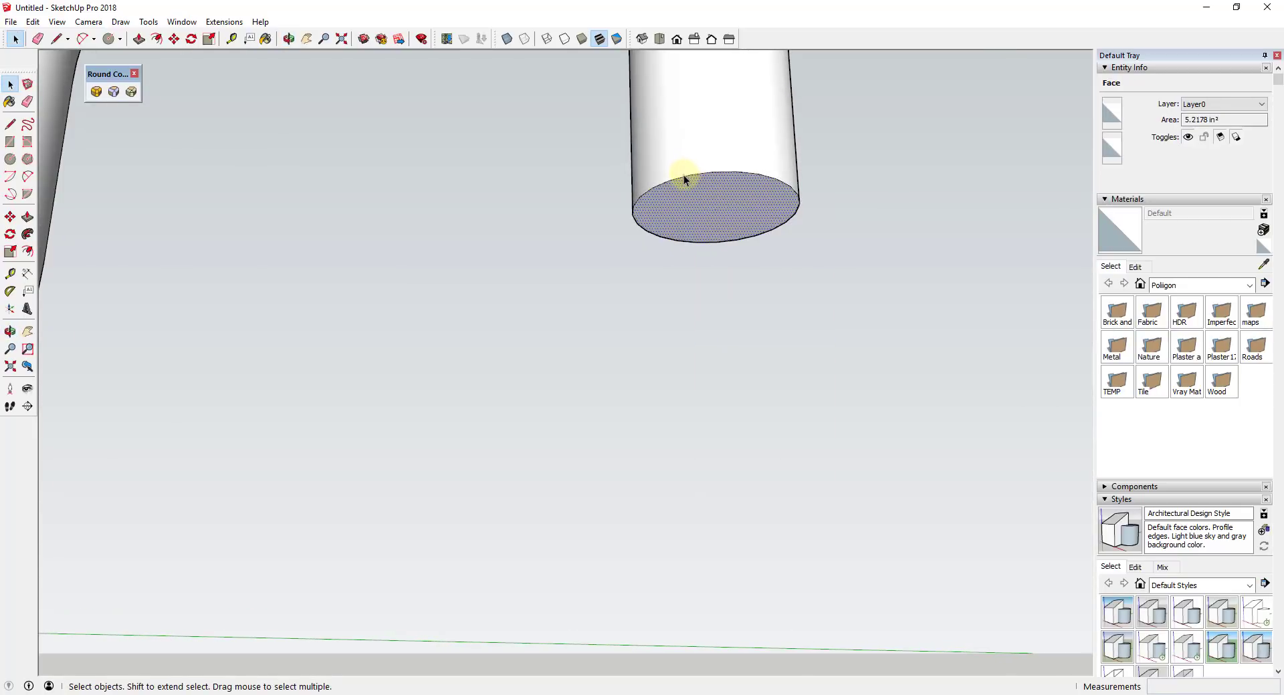
Step: Try to extend the pipe's end face by 7/8" with Push/Pull
click(719, 175)
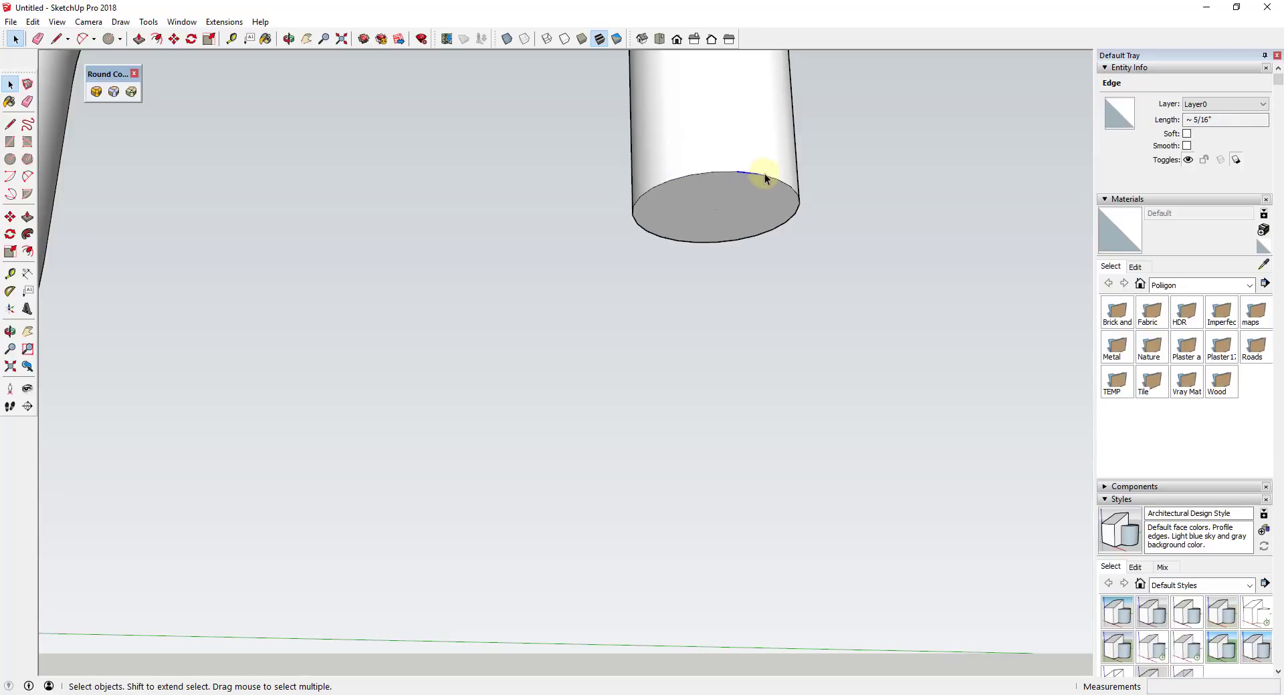
key(p)
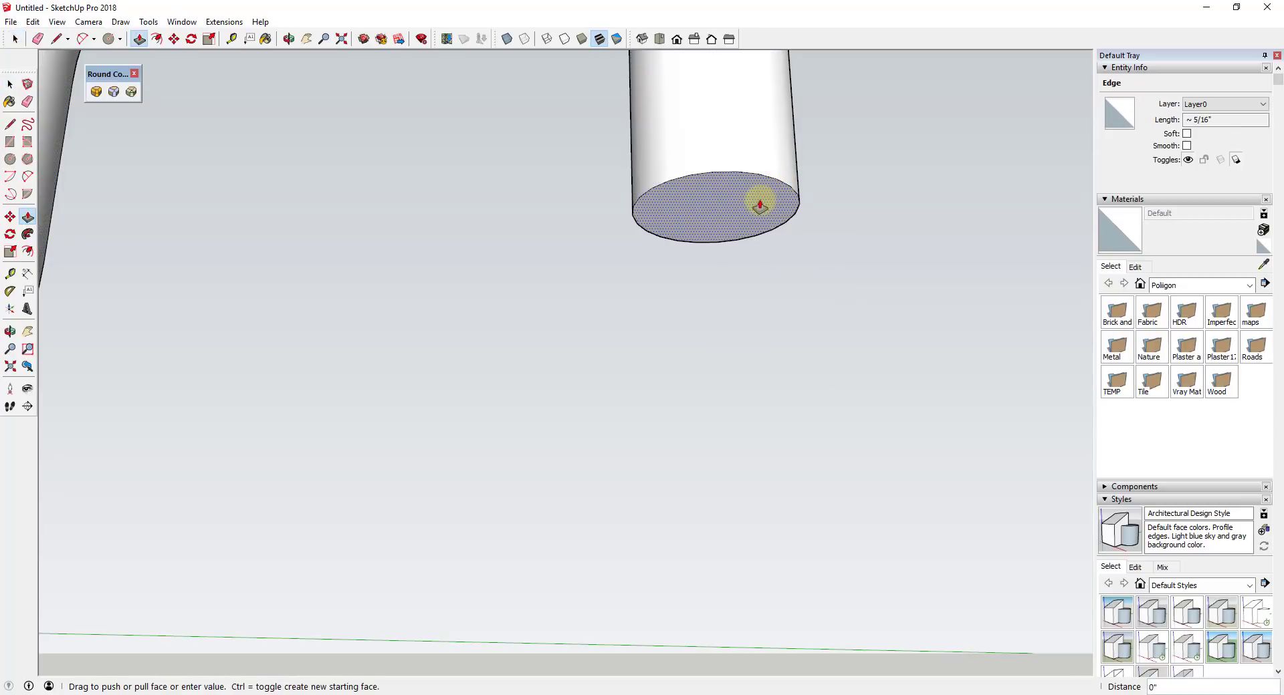
click(759, 254)
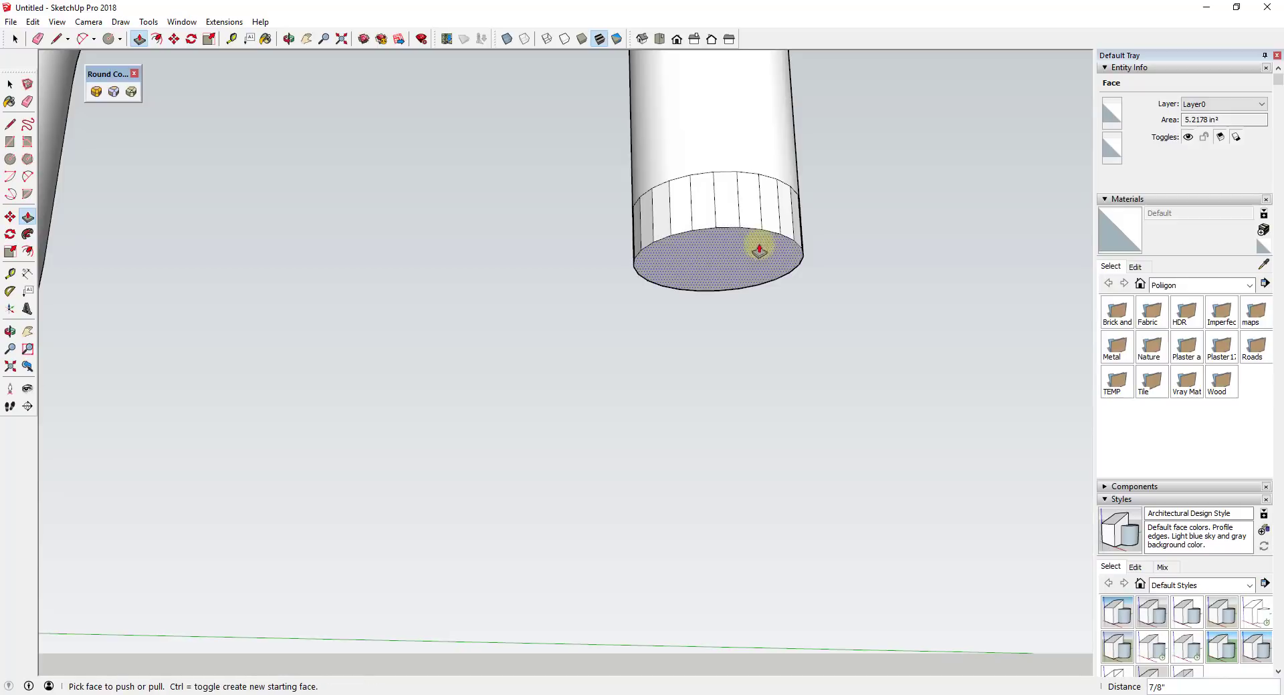
key(space)
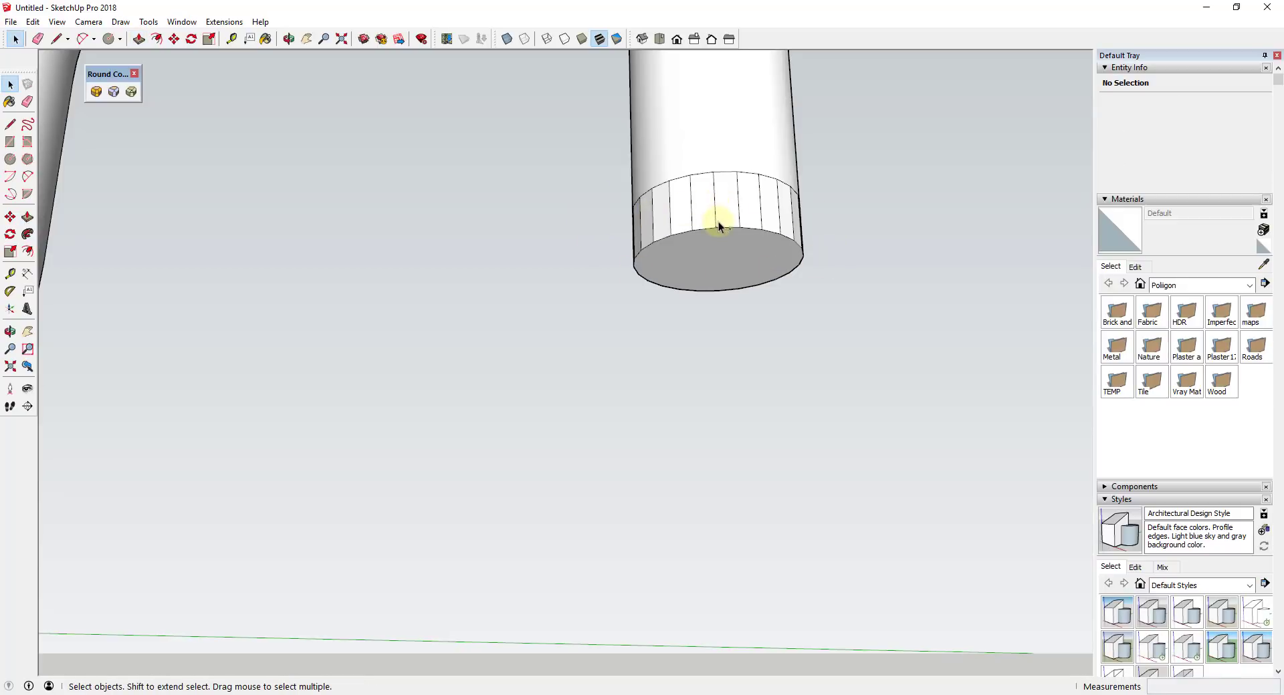
key(ctrl+z)
Step: Draw a circle of about 1 5/16" radius over the pipe's end face, centred on it and reaching its edge
key(c)
click(714, 210)
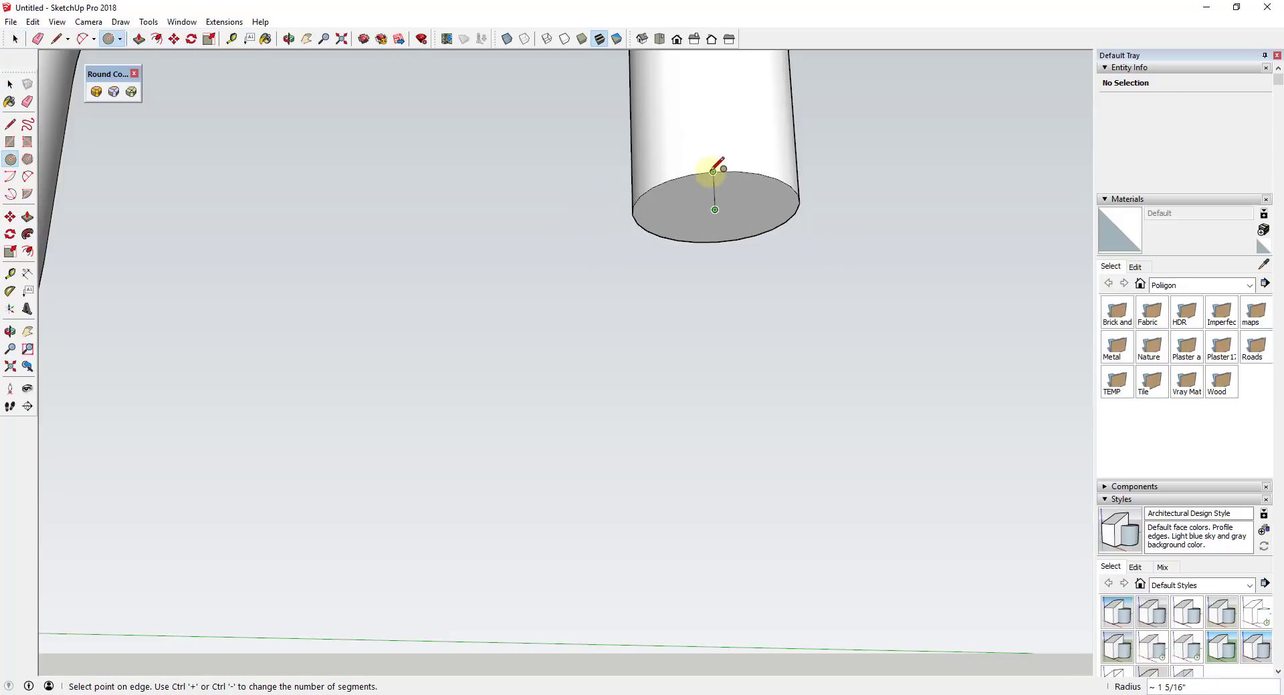
click(713, 172)
key(space)
click(691, 175)
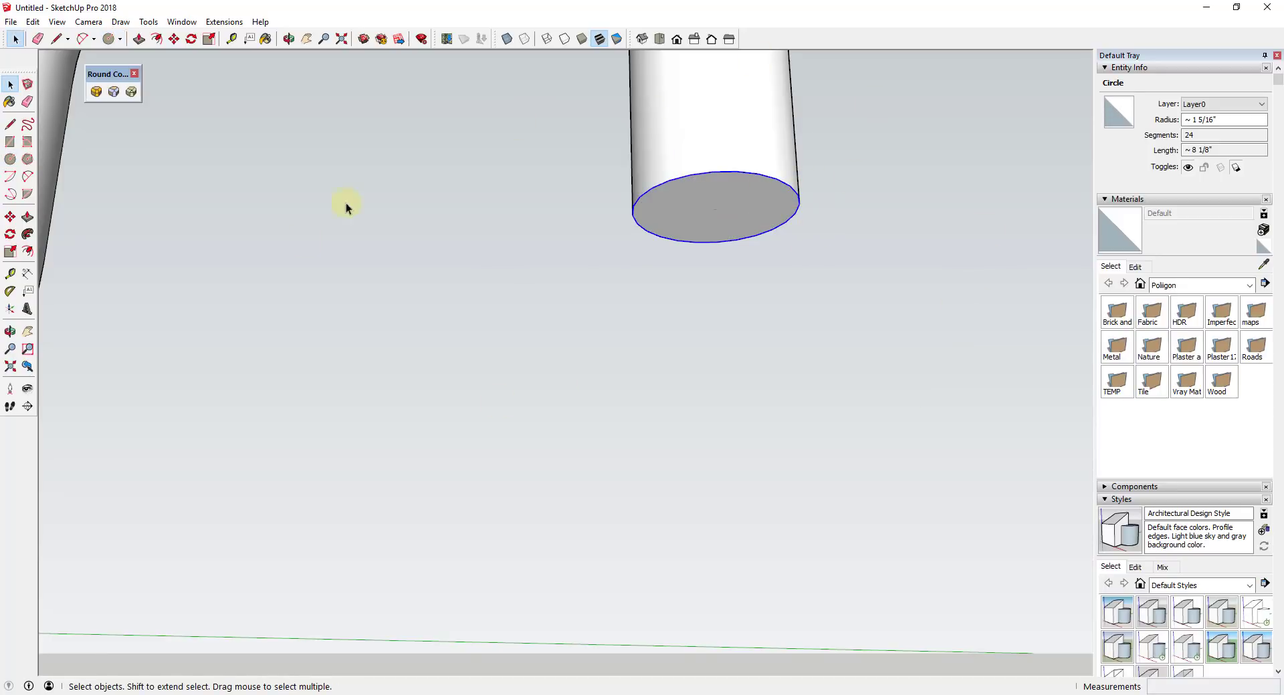
Step: Draw a vertical rectangle about 1' 6" wide and 1' 8" high, hanging down from the centre of the pipe's end face
scroll(588, 195, down, 5)
middle_drag(656, 172, 692, 204)
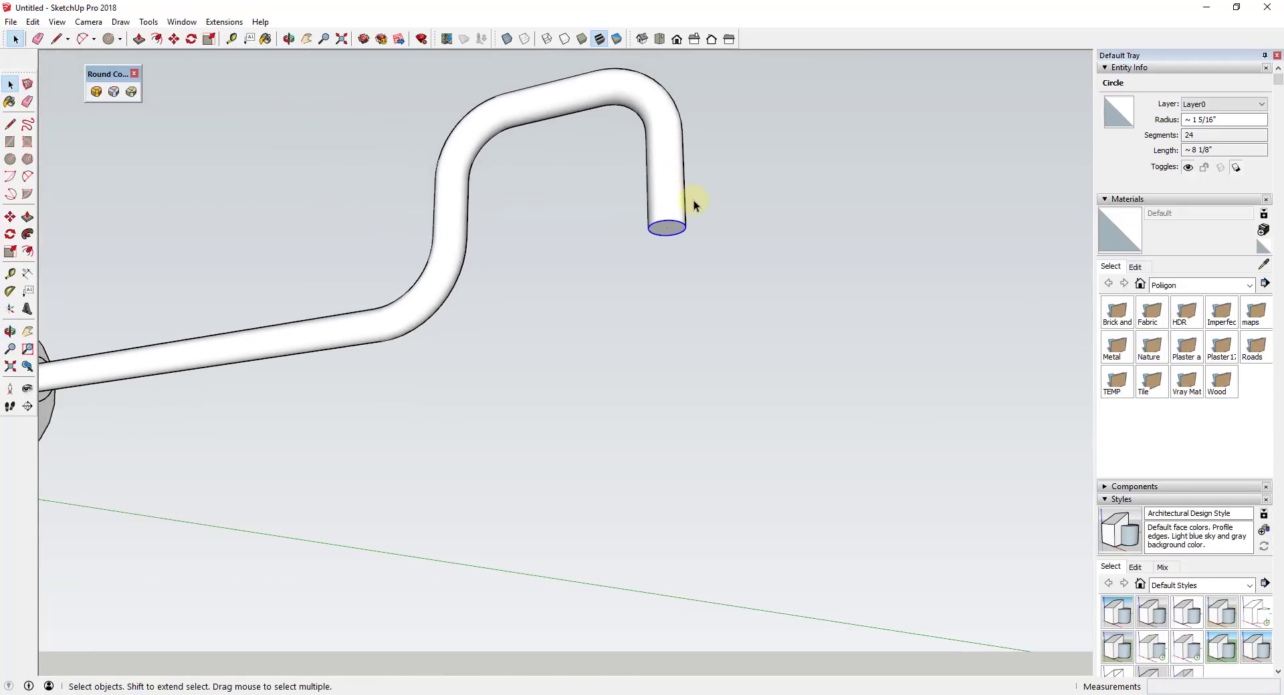
key(l)
click(667, 224)
scroll(669, 221, down, 5)
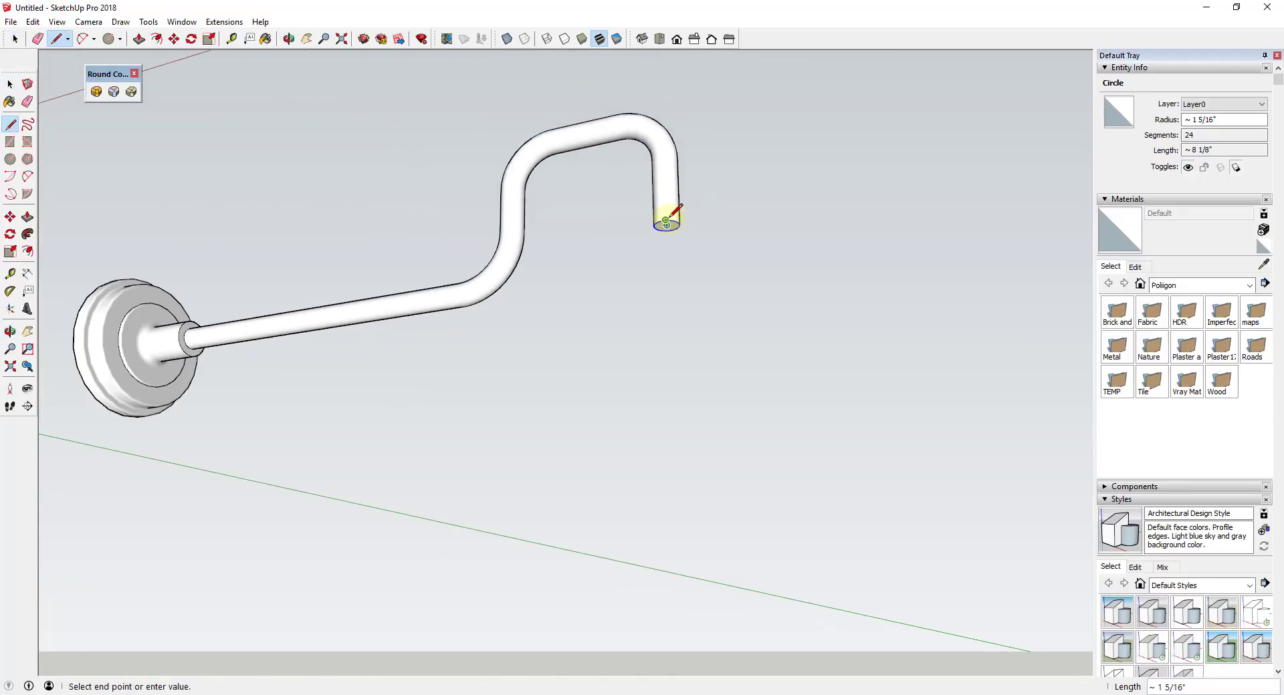
middle_drag(669, 219, 668, 300)
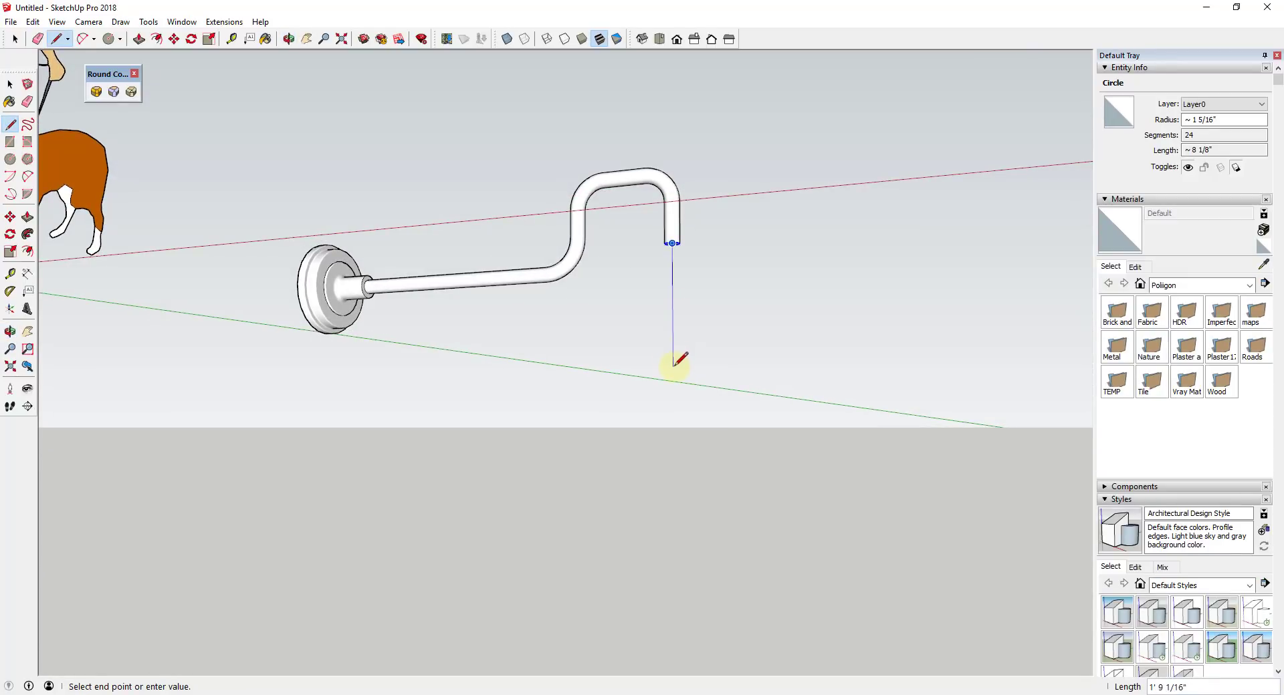
click(672, 361)
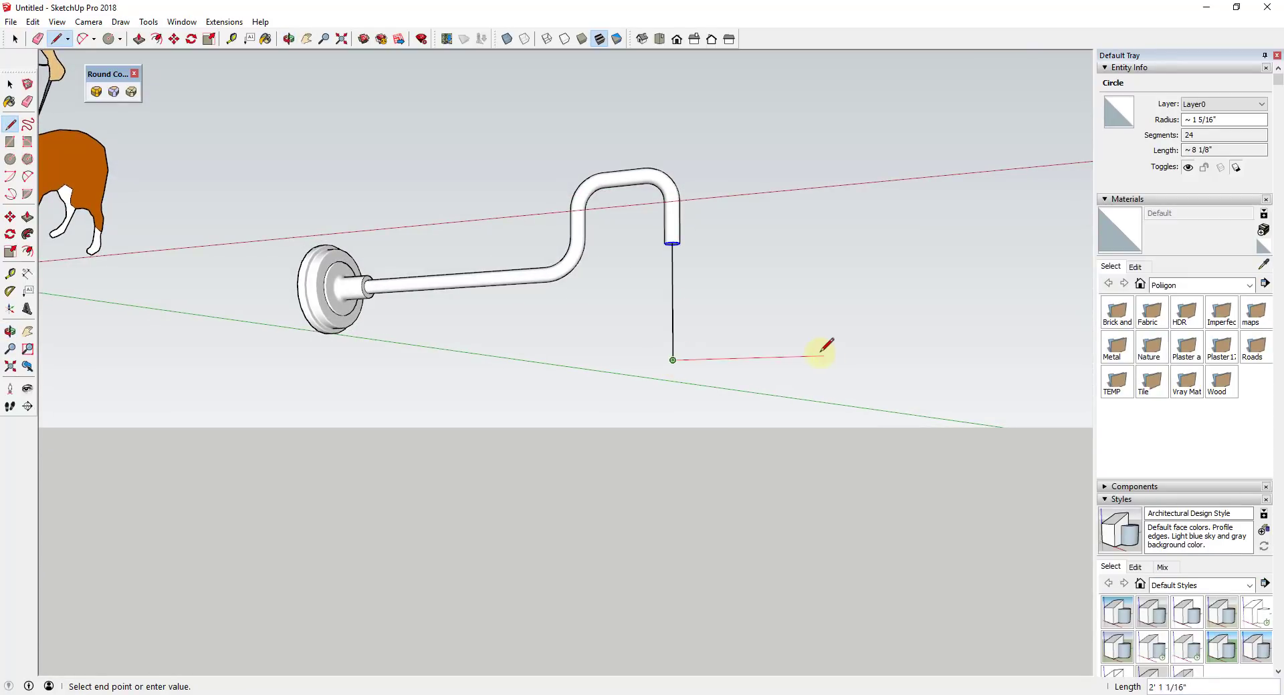
click(777, 356)
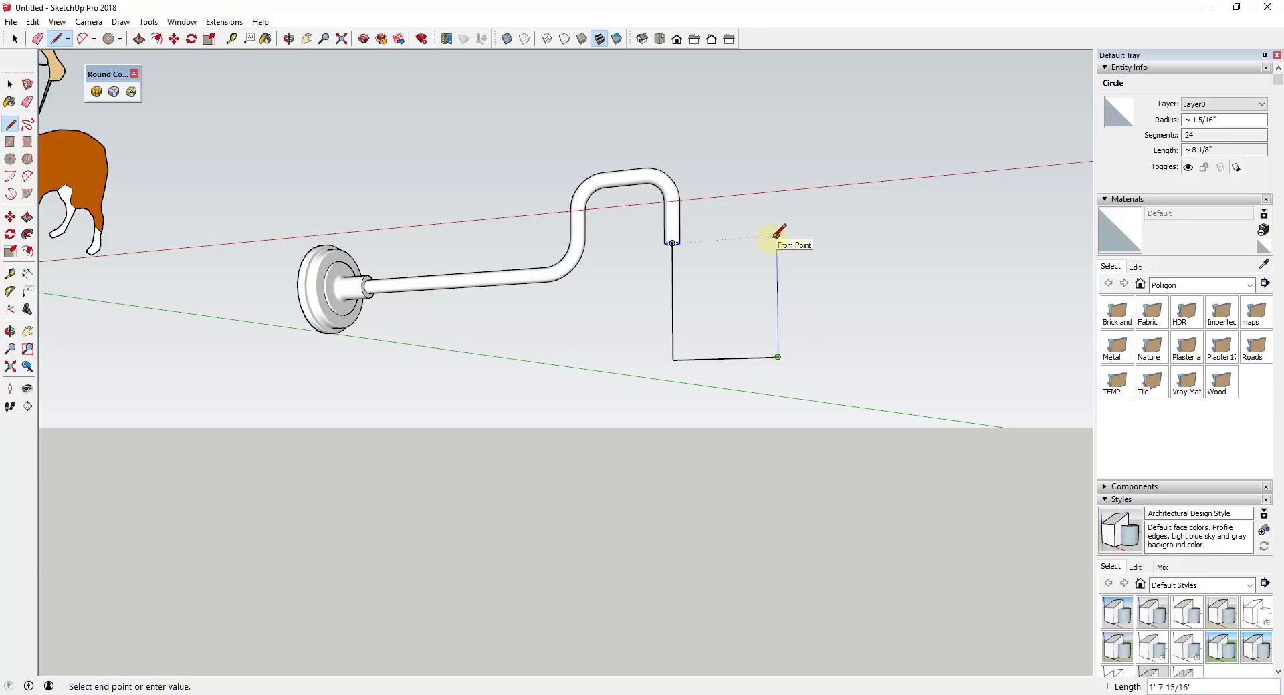
scroll(672, 243, up, 4)
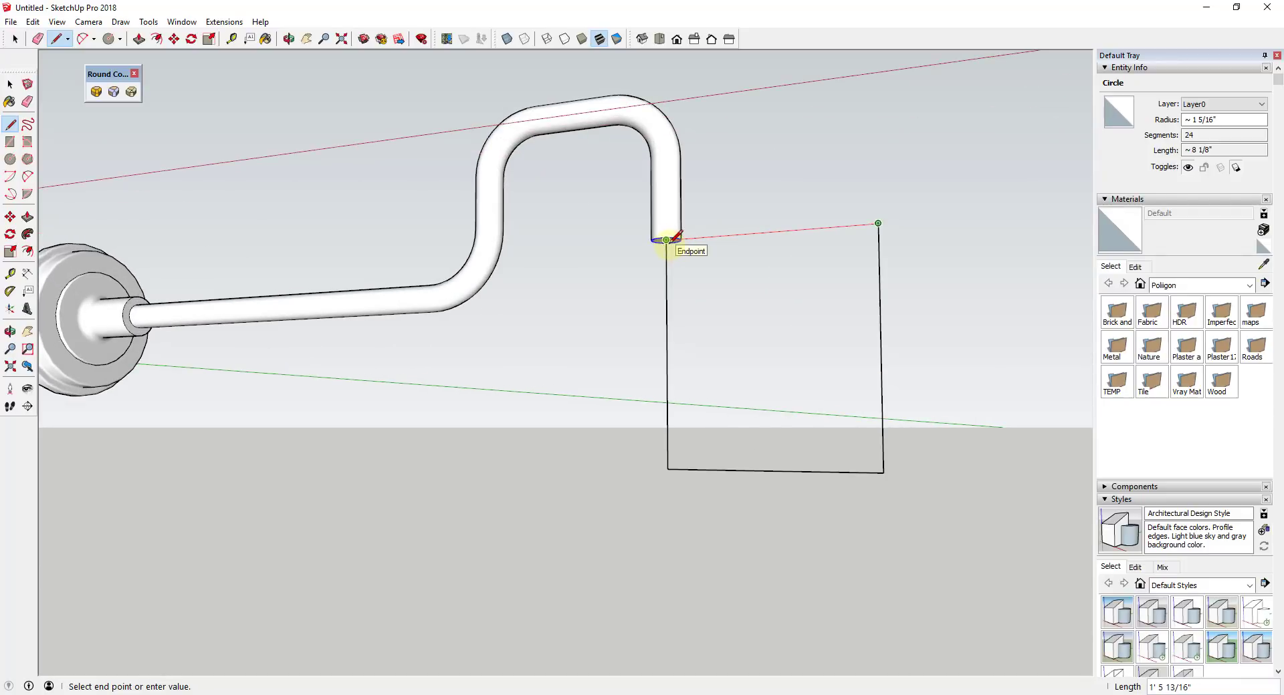
click(671, 243)
mouse_move(719, 271)
middle_down()
mouse_move(773, 256)
mouse_move(752, 284)
middle_up()
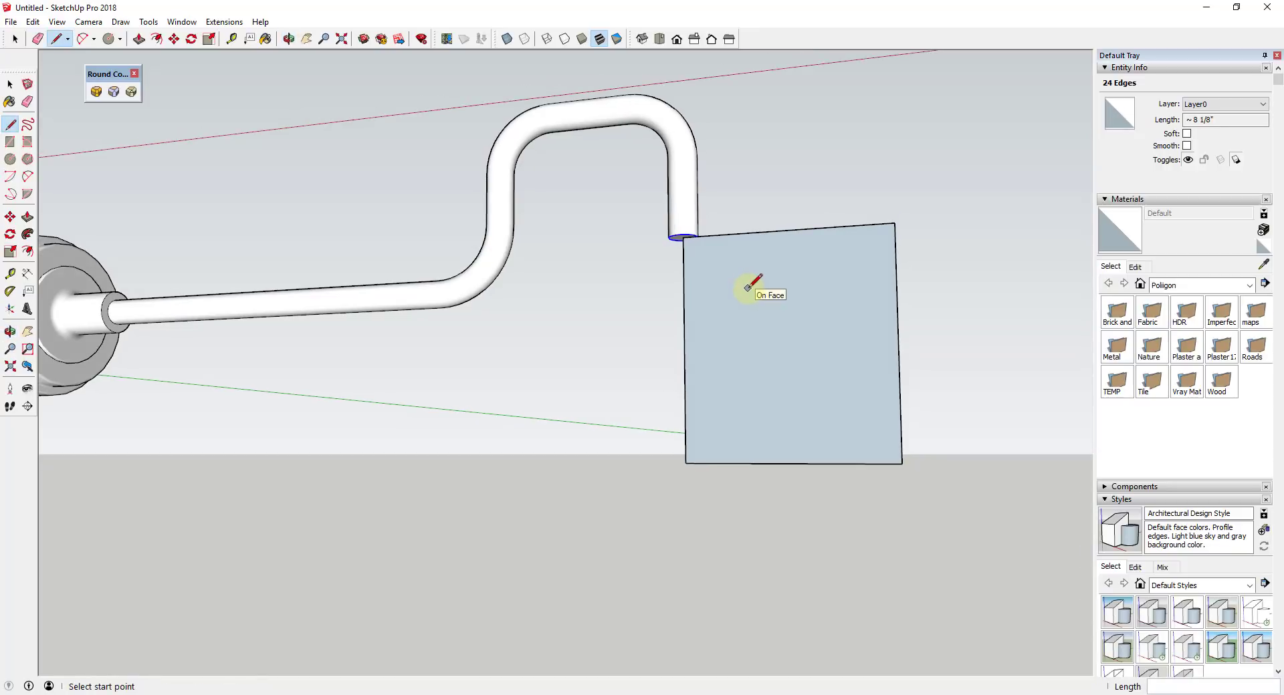
key(space)
Step: Draw a stepped profile line on the rectangle, descending outward from its upper edge beside the pipe to its lower edge
scroll(708, 250, up, 3)
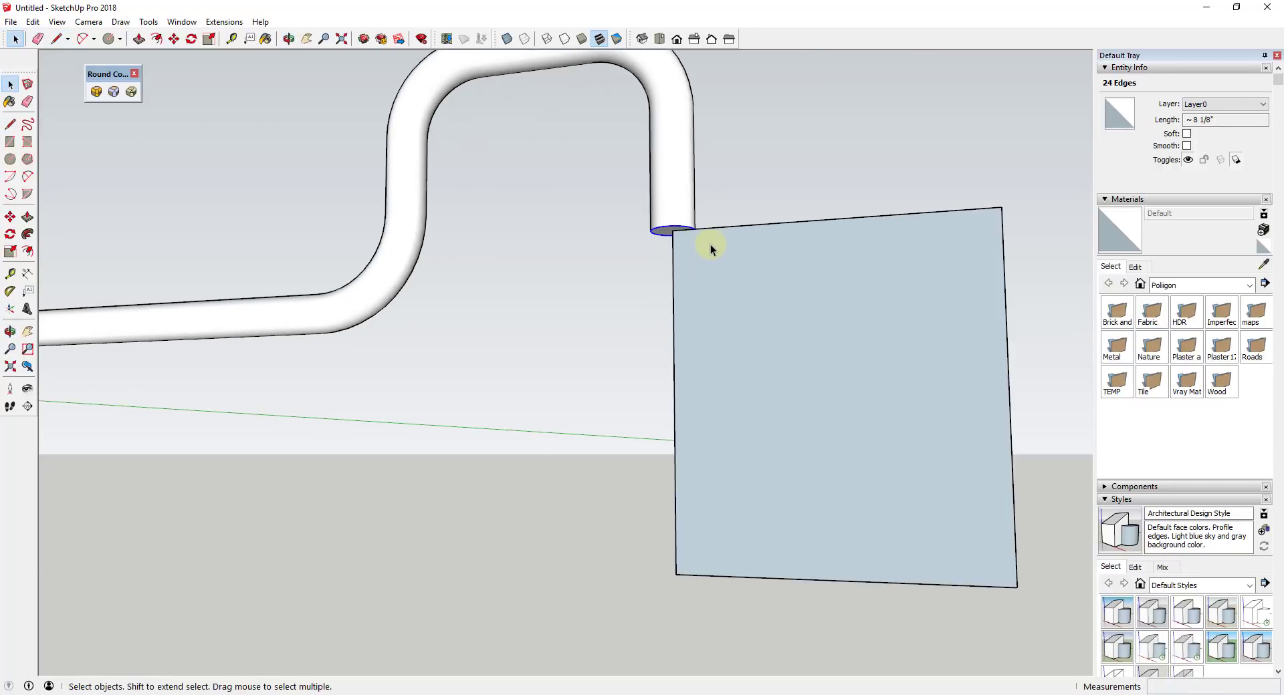
key(l)
scroll(703, 228, up, 1)
click(703, 228)
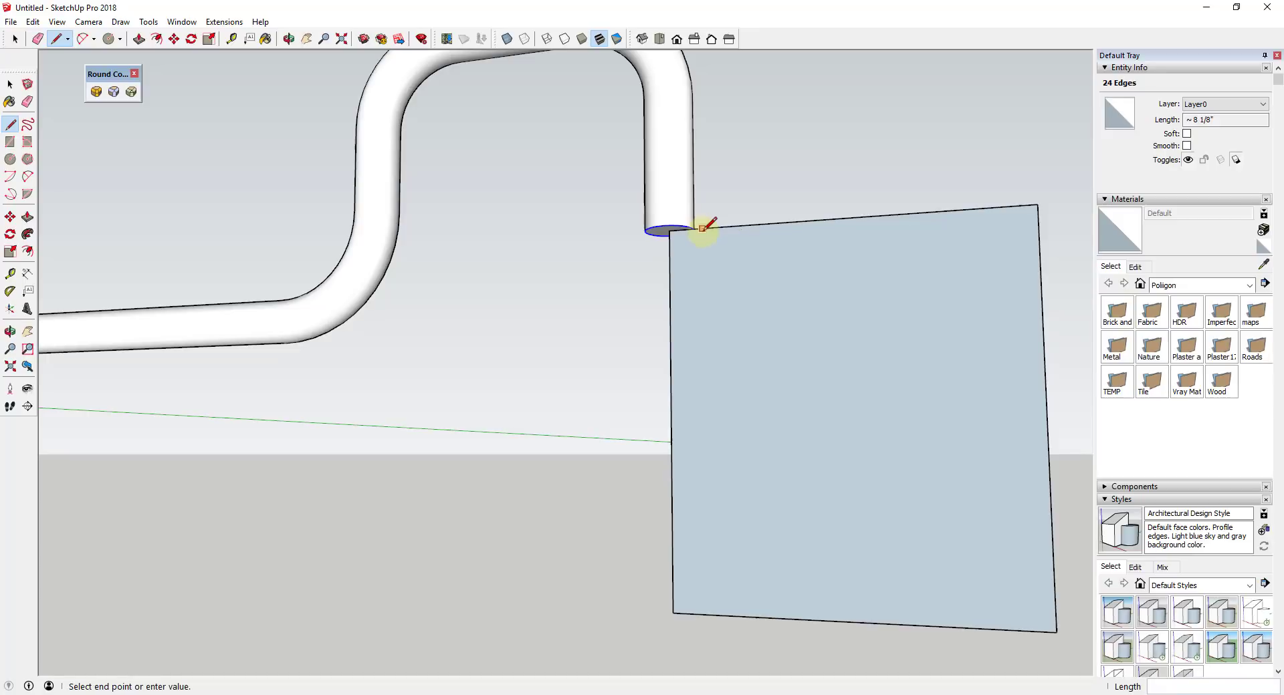
click(703, 265)
click(733, 284)
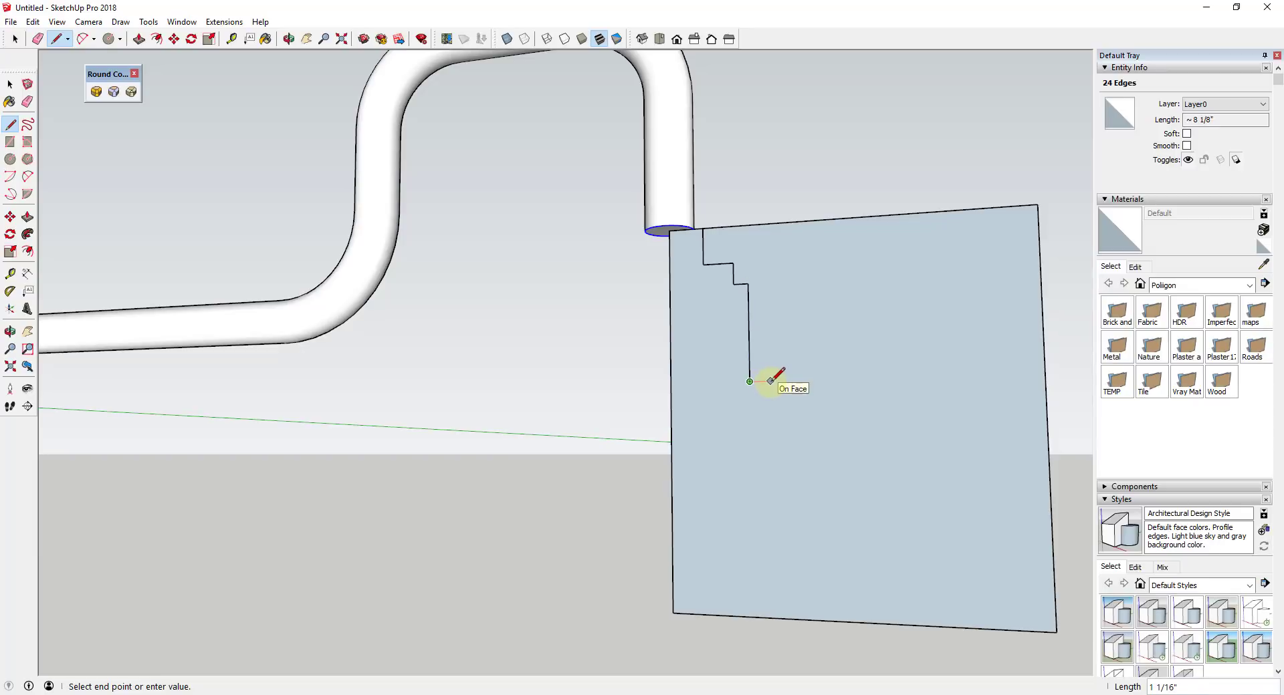
scroll(771, 381, up, 2)
scroll(769, 378, down, 3)
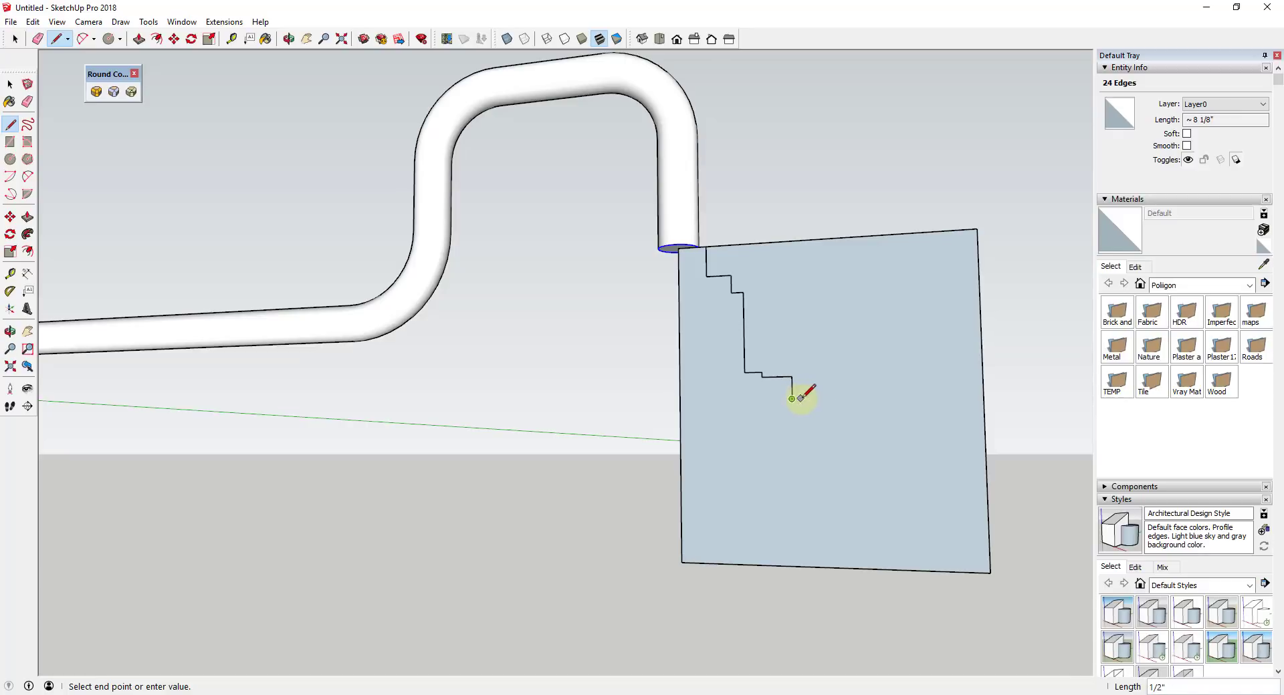
scroll(791, 398, up, 1)
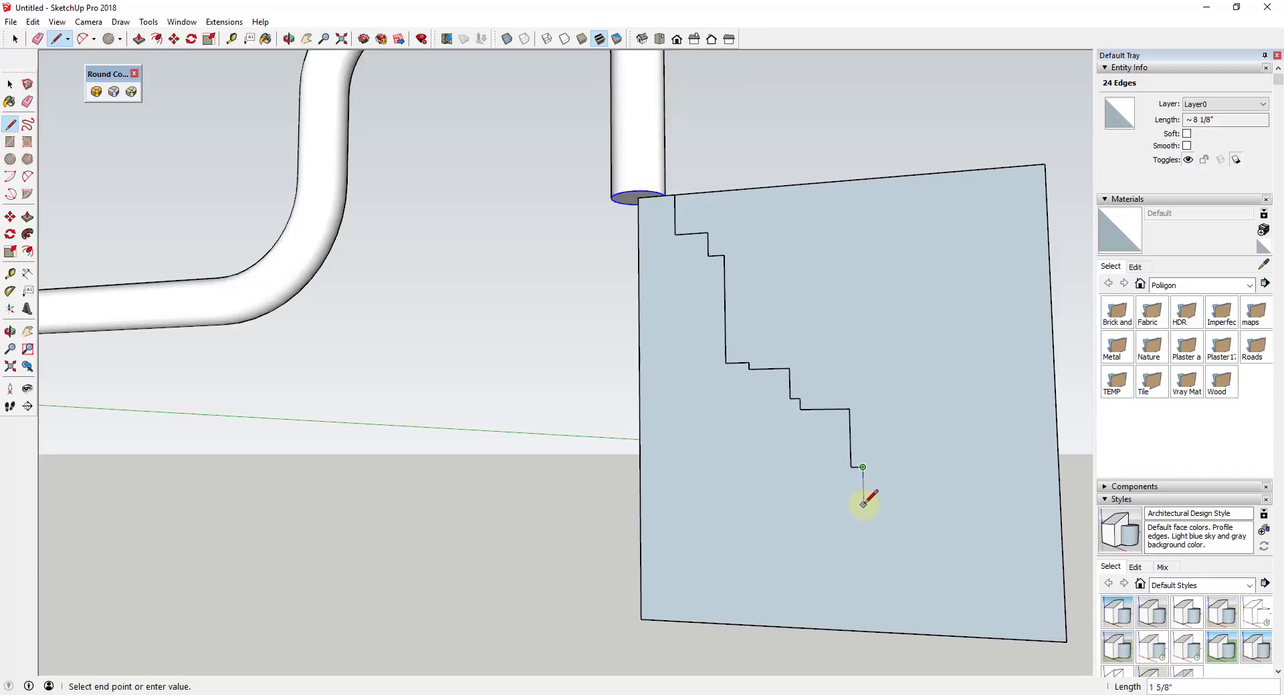
scroll(654, 338, down, 5)
key(space)
Step: Erase the rectangle's surplus edges outside the stepped profile
key(e)
drag(799, 294, 787, 402)
click(674, 435)
Step: Sweep the stepped profile around the pipe's circular end face with Follow Me to form a round stepped body
middle_drag(634, 377, 647, 281)
scroll(649, 281, up, 4)
key(space)
click(644, 278)
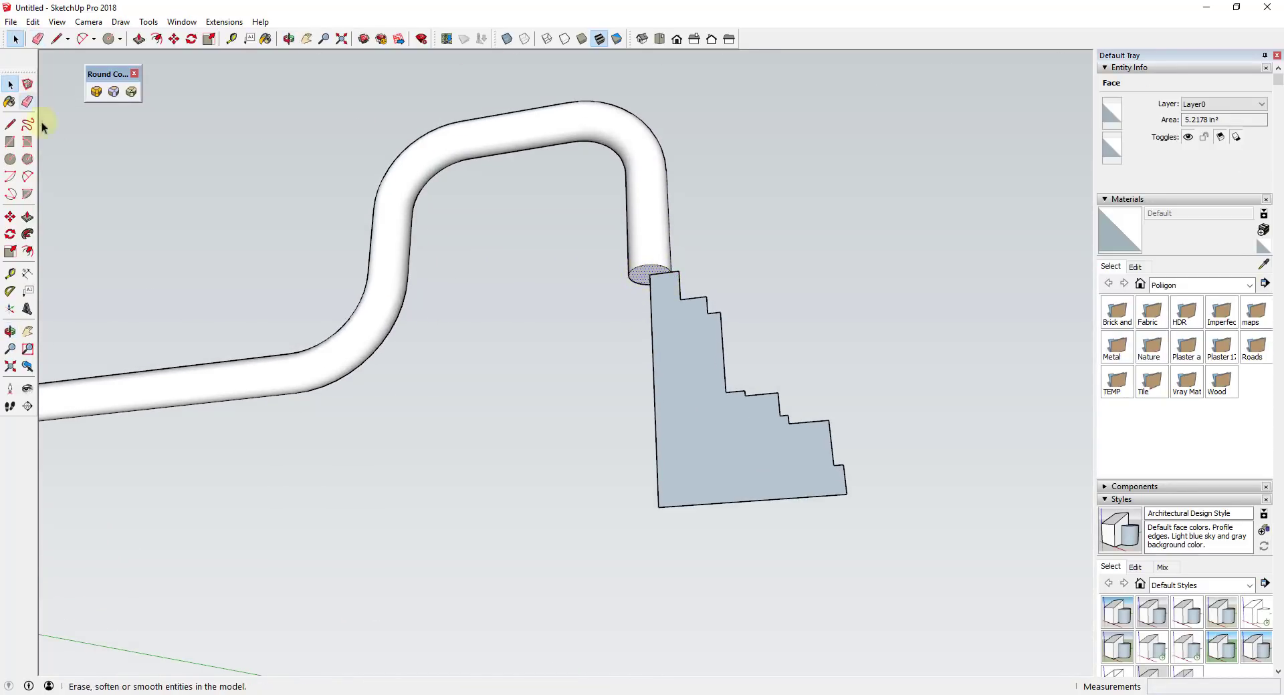
click(27, 234)
click(753, 439)
middle_drag(708, 279, 869, 427)
key(space)
middle_drag(851, 381, 822, 427)
scroll(719, 408, up, 3)
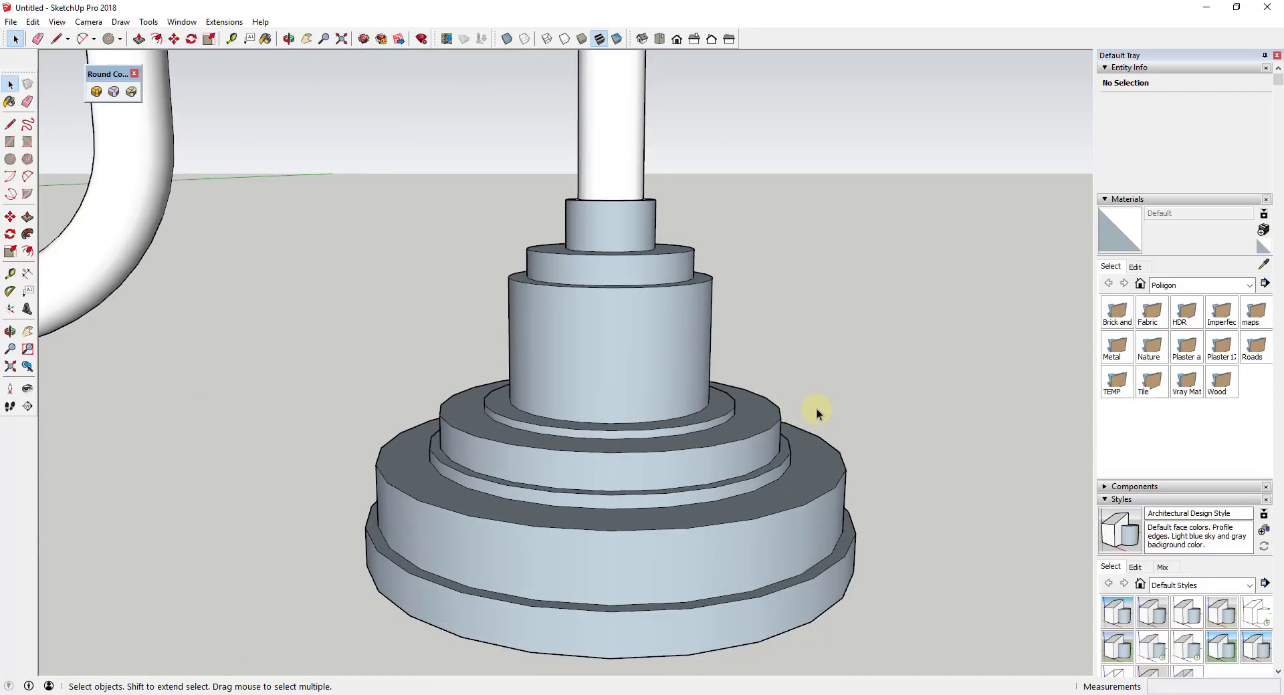
Step: Reverse all faces of the stepped round body at the pipe's end
mouse_move(808, 414)
middle_down()
mouse_move(811, 361)
mouse_move(809, 405)
middle_up()
scroll(776, 428, down, 5)
drag(505, 208, 706, 406)
right_click(635, 288)
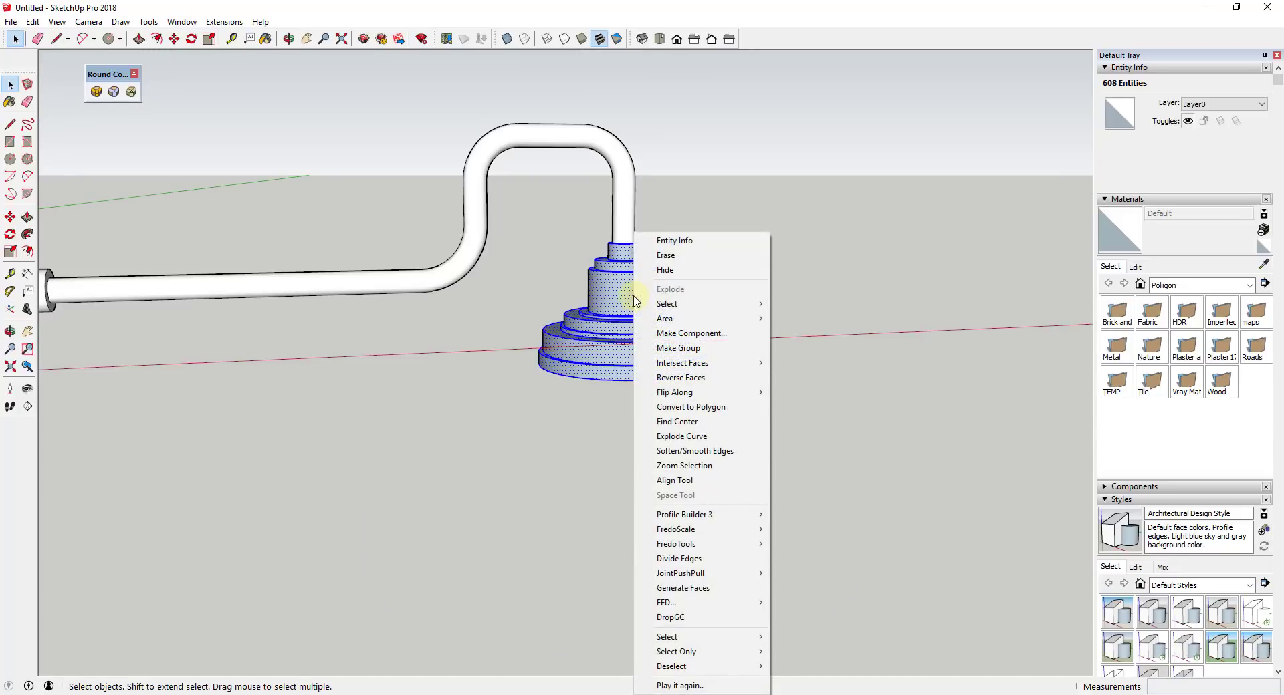
click(693, 378)
middle_drag(666, 267, 651, 315)
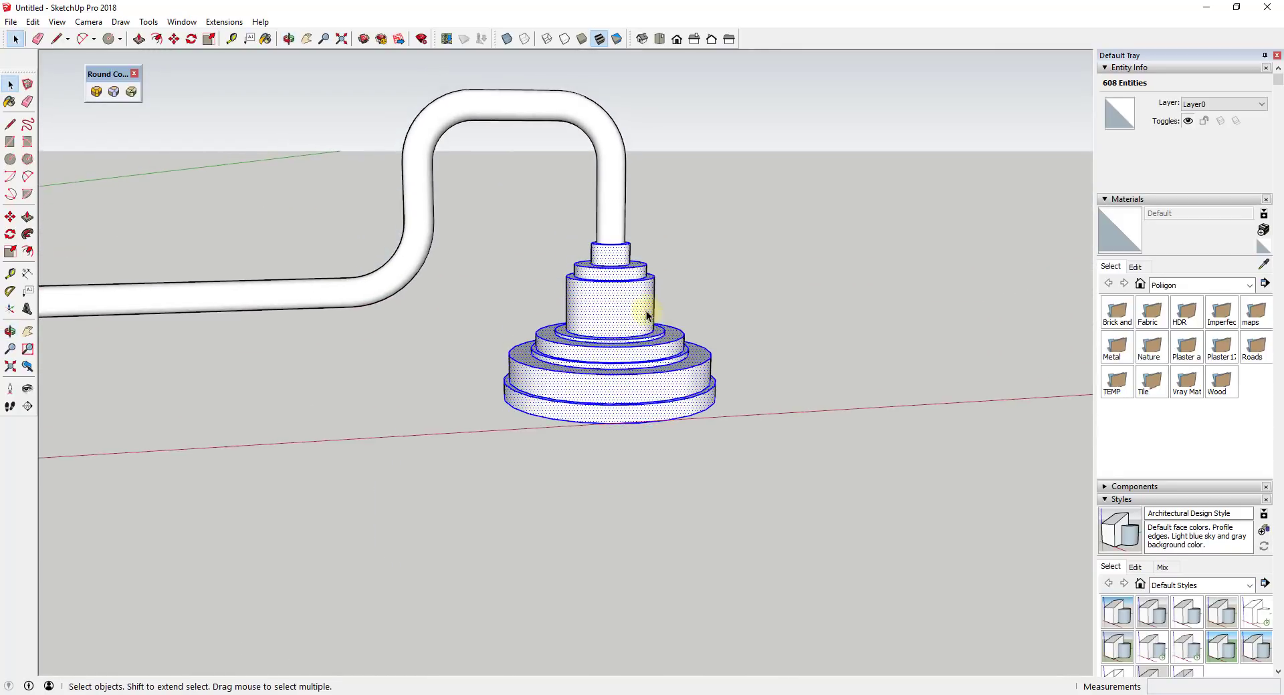
scroll(638, 260, up, 3)
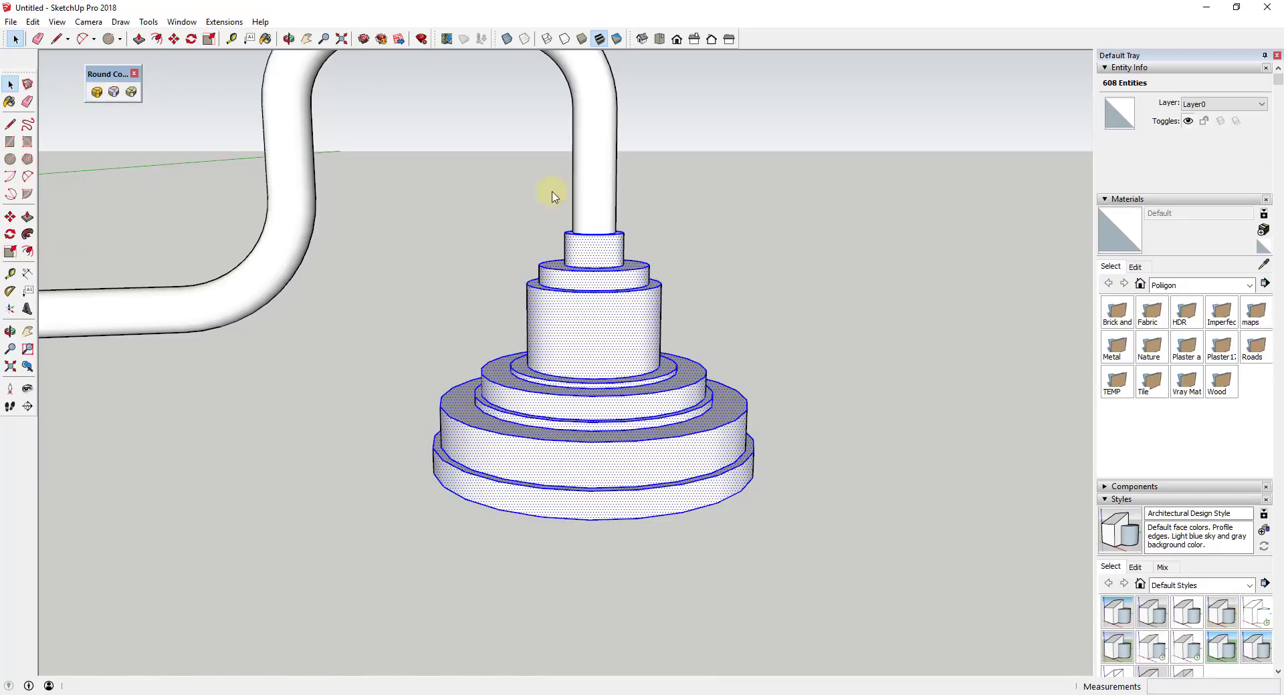
Step: Draw two short lines across the upper ring face of the topmost collar, on opposite sides from the pipe to the collar's outer edge
key(space)
scroll(620, 225, up, 4)
middle_drag(619, 228, 595, 341)
click(623, 263)
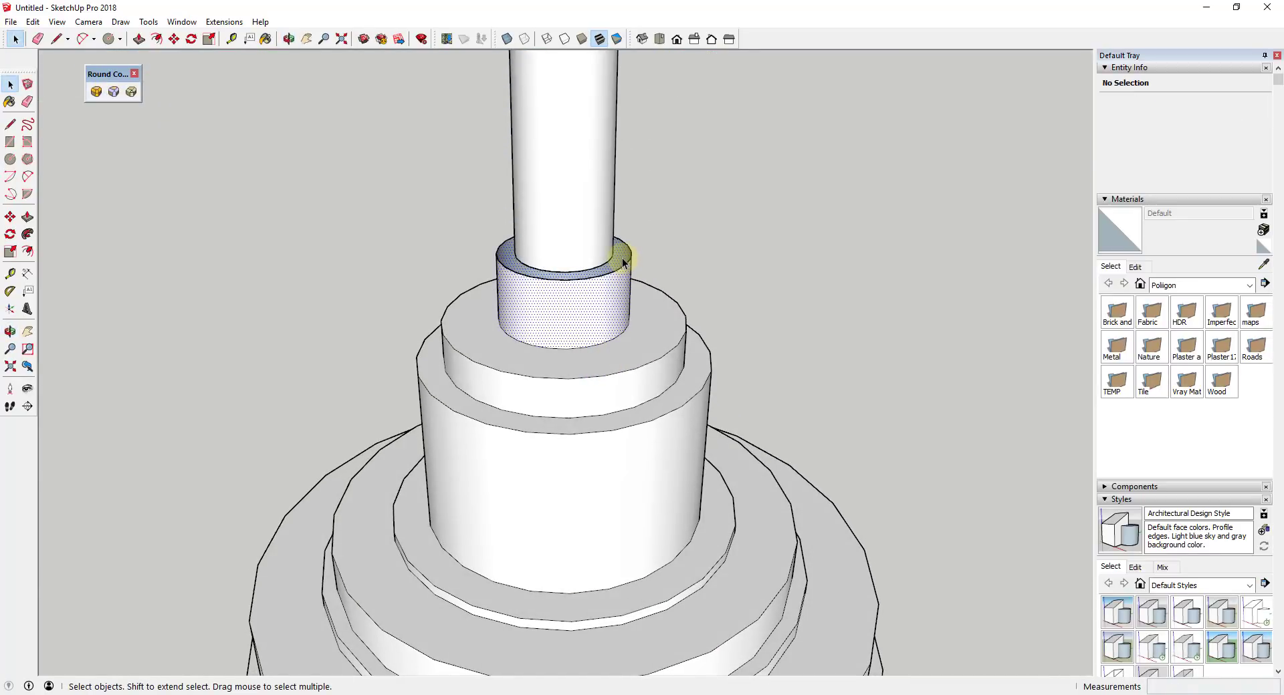
right_click(617, 258)
key(Escape)
key(m)
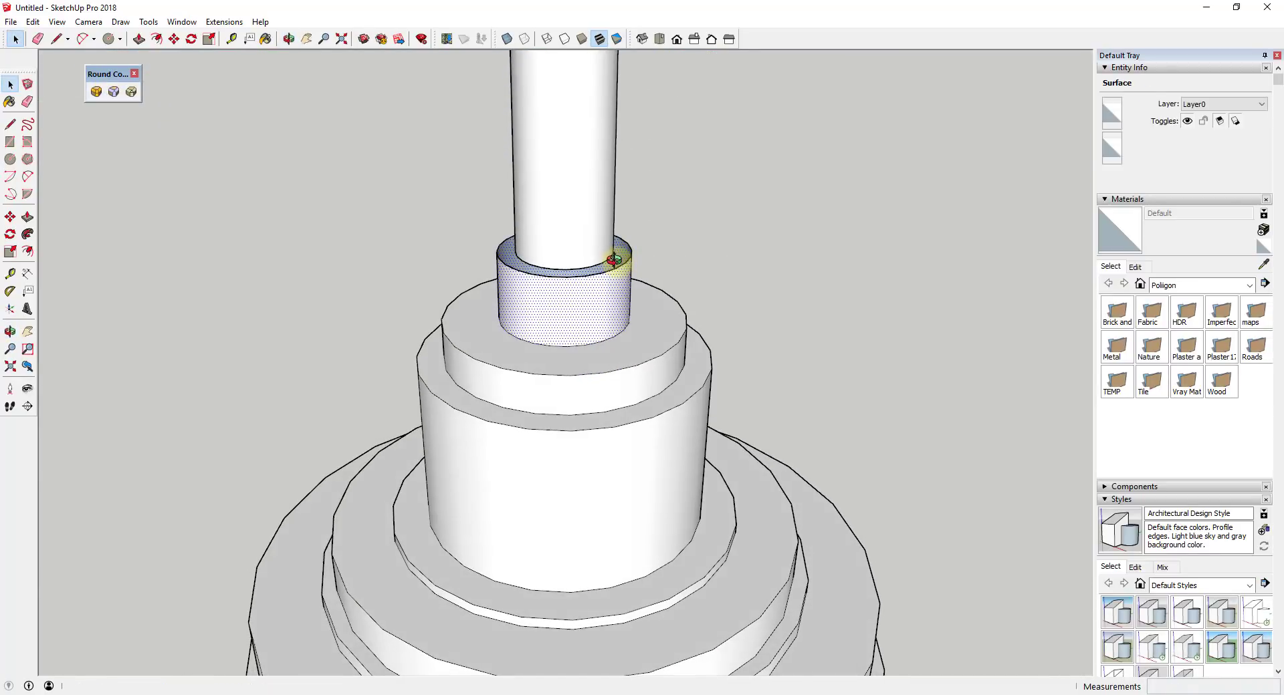
scroll(614, 259, up, 2)
key(l)
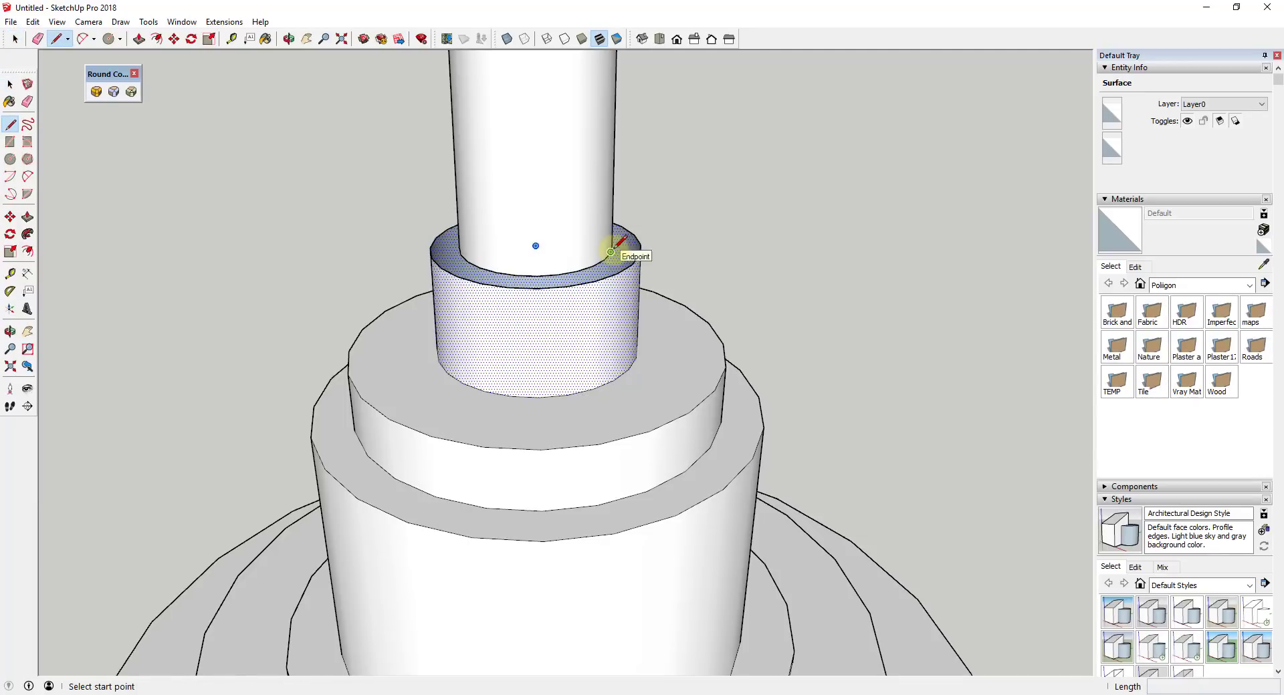
click(611, 252)
click(640, 254)
key(space)
key(l)
click(467, 261)
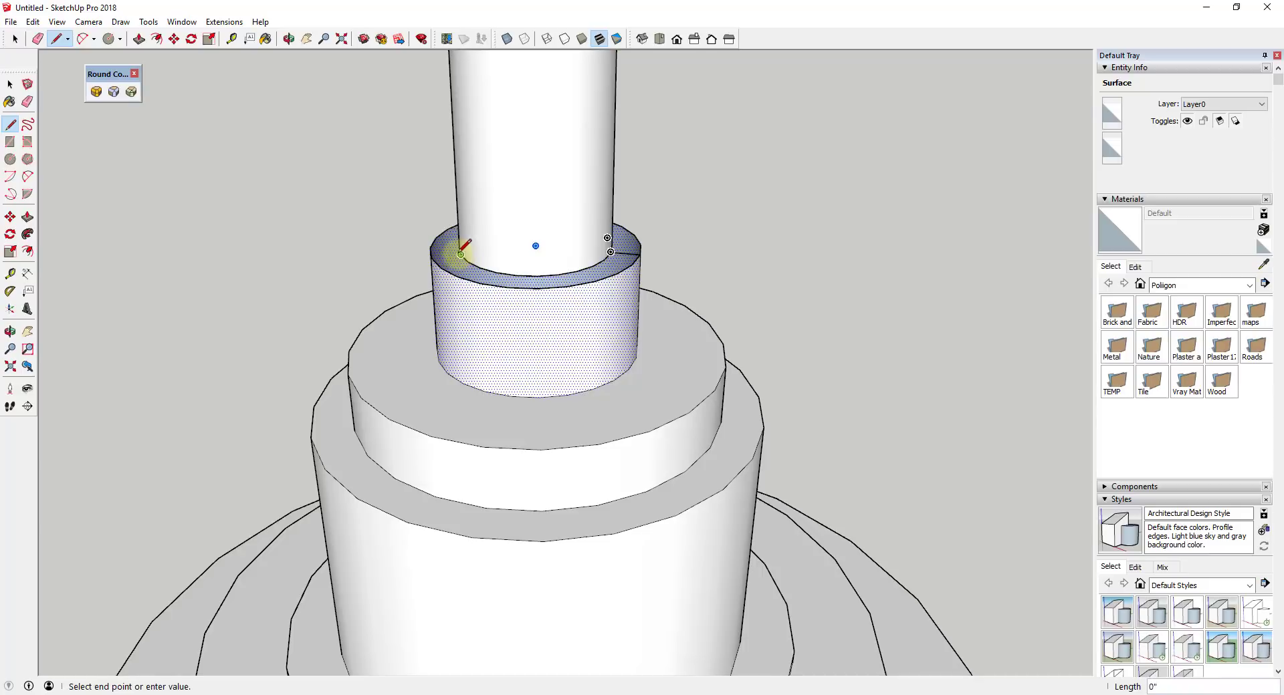
click(431, 256)
Step: Erase the short dividing line across the topmost collar's upper ring face
key(e)
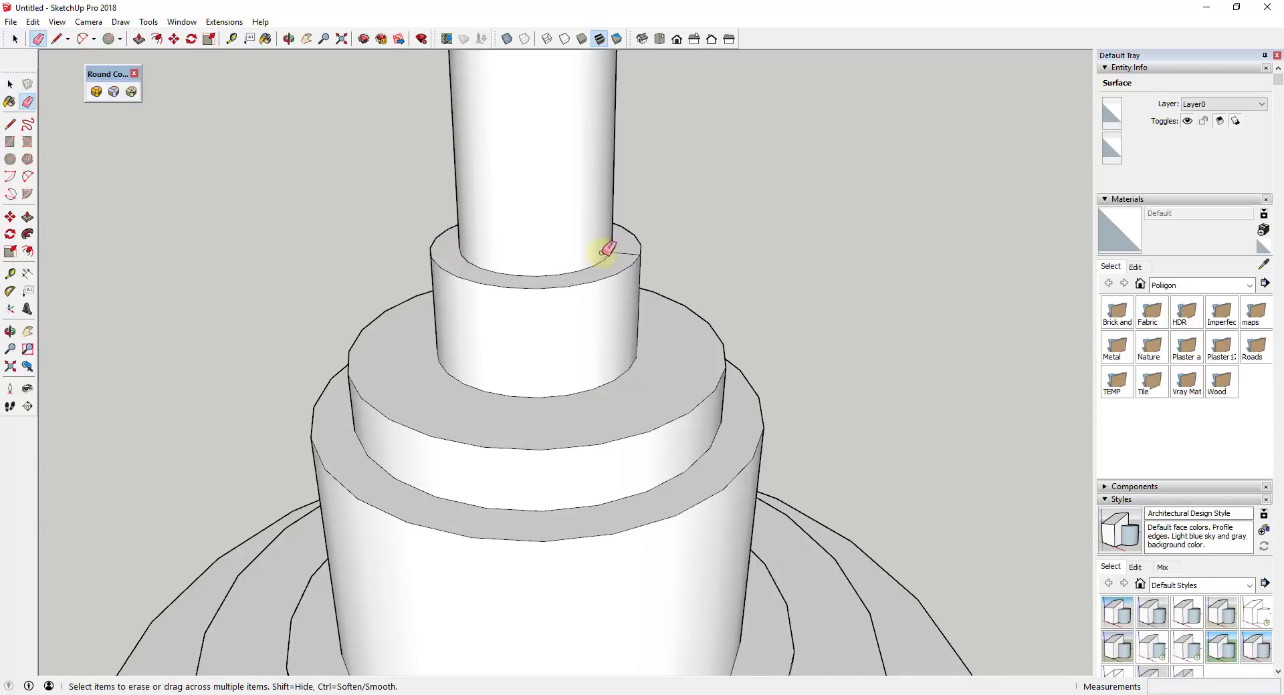
click(611, 253)
key(space)
Step: Round the topmost collar's upper outer edge with Round Corner, using a 1/8" offset and 6 segments
mouse_move(722, 393)
middle_down()
mouse_move(704, 315)
mouse_move(448, 231)
middle_up()
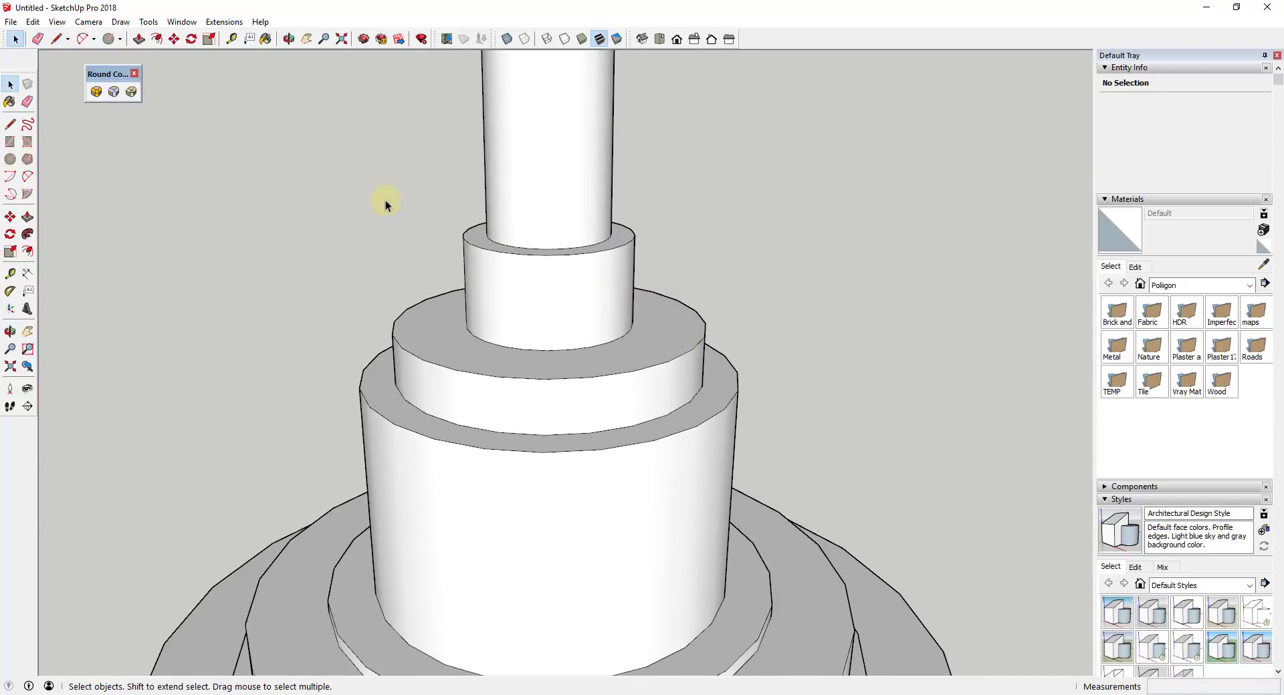
click(95, 91)
click(628, 242)
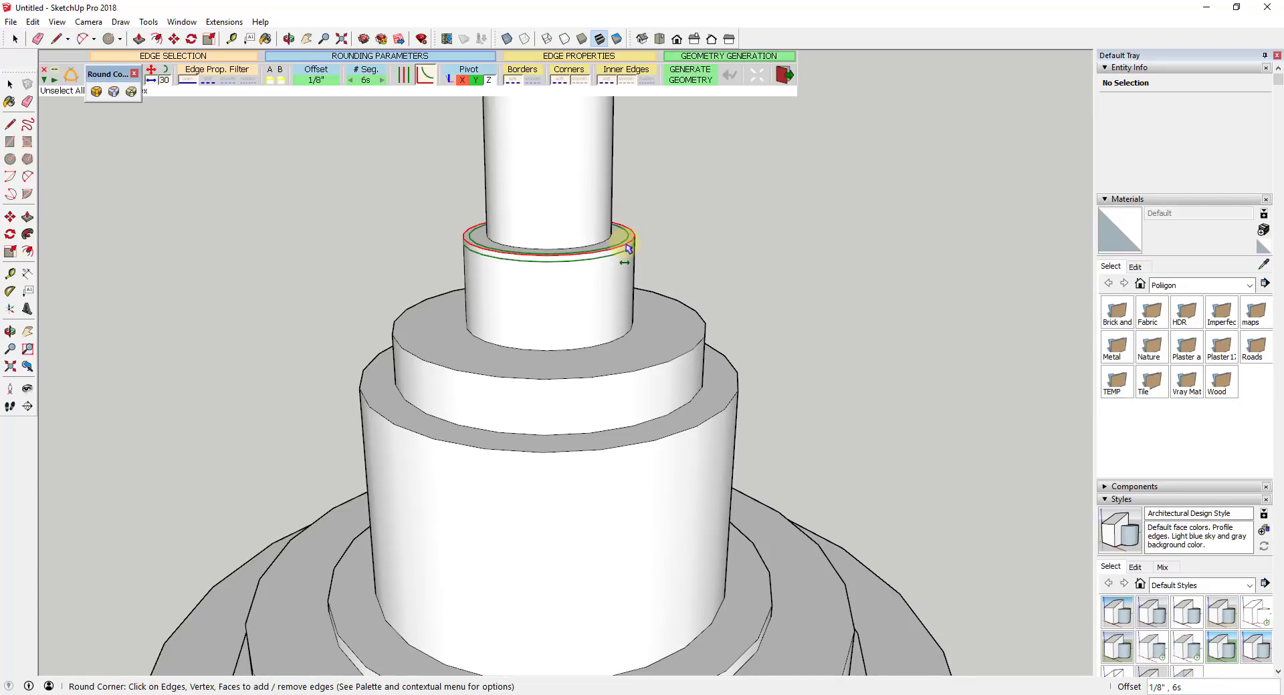
click(711, 280)
Step: Round the topmost collar's lower edge and the upper edge of the tier below it with a 1/2" offset
middle_drag(769, 364, 573, 295)
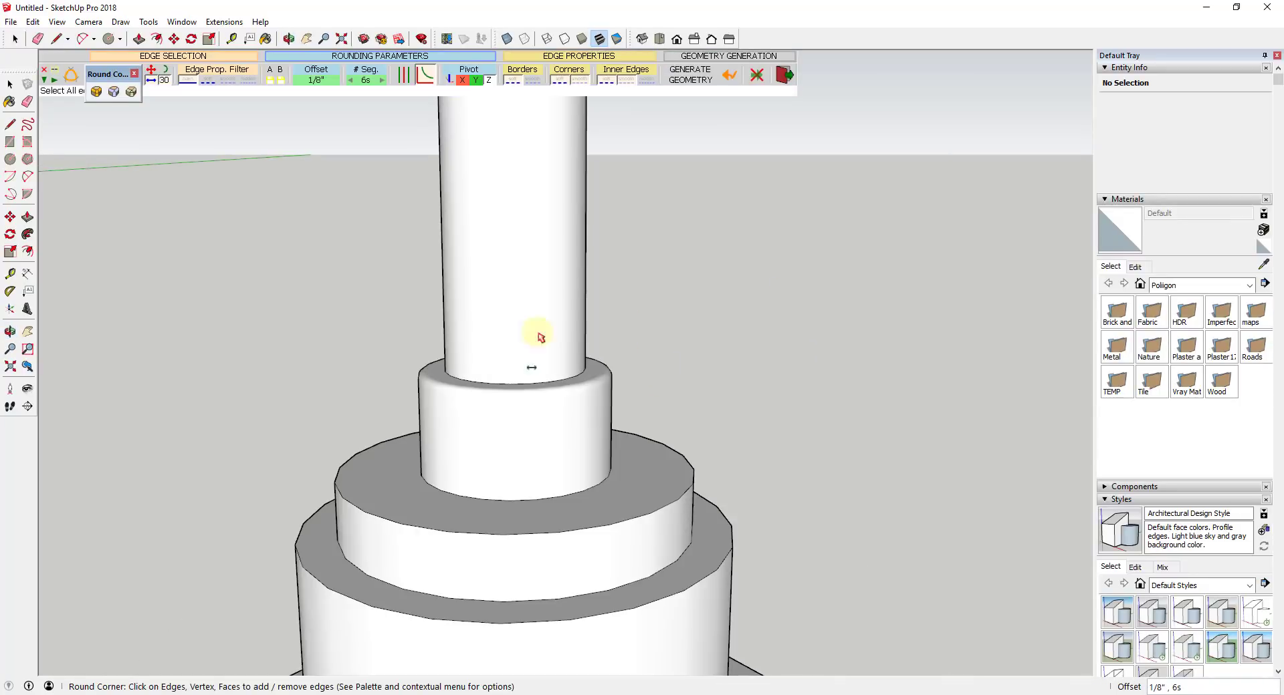
scroll(590, 455, up, 1)
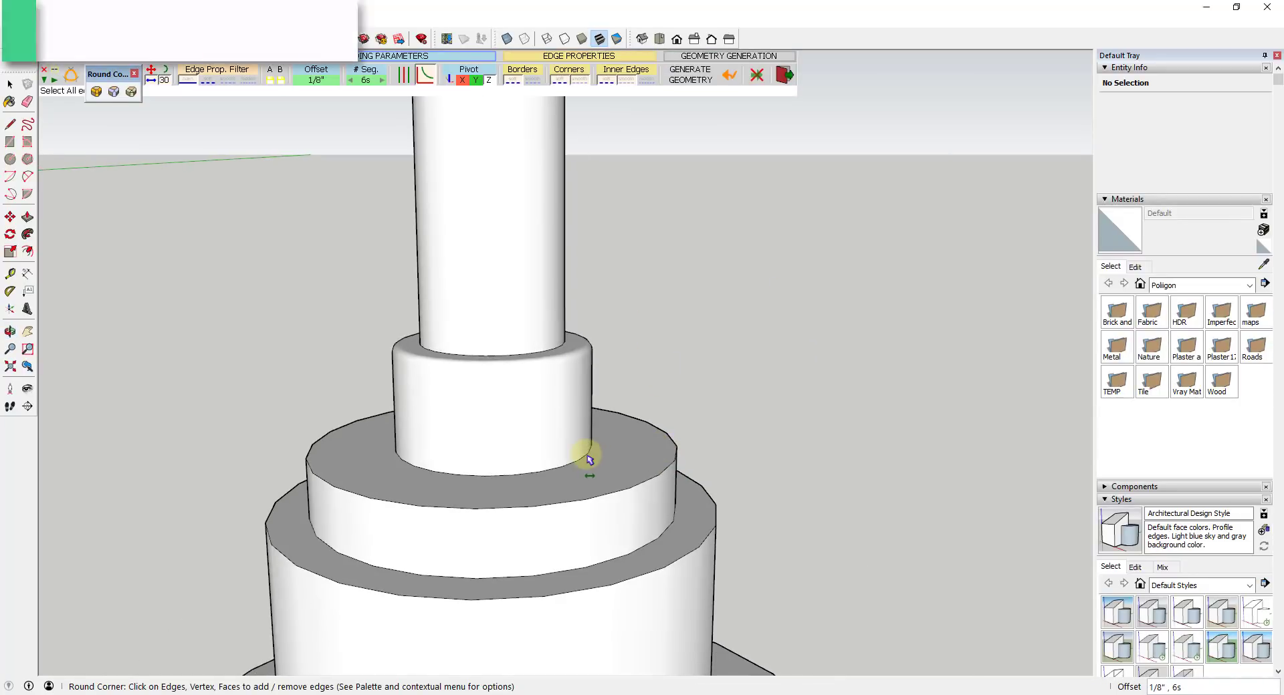
click(317, 80)
text(.5)
key(Return)
click(726, 376)
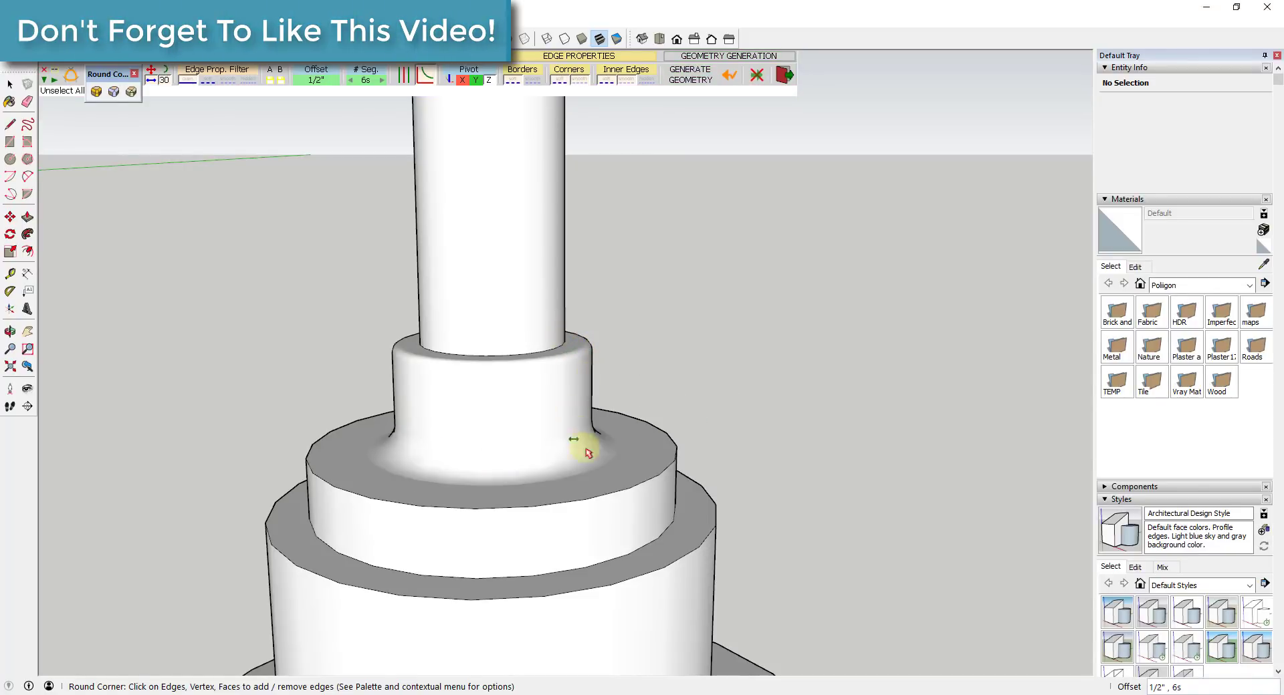
click(667, 470)
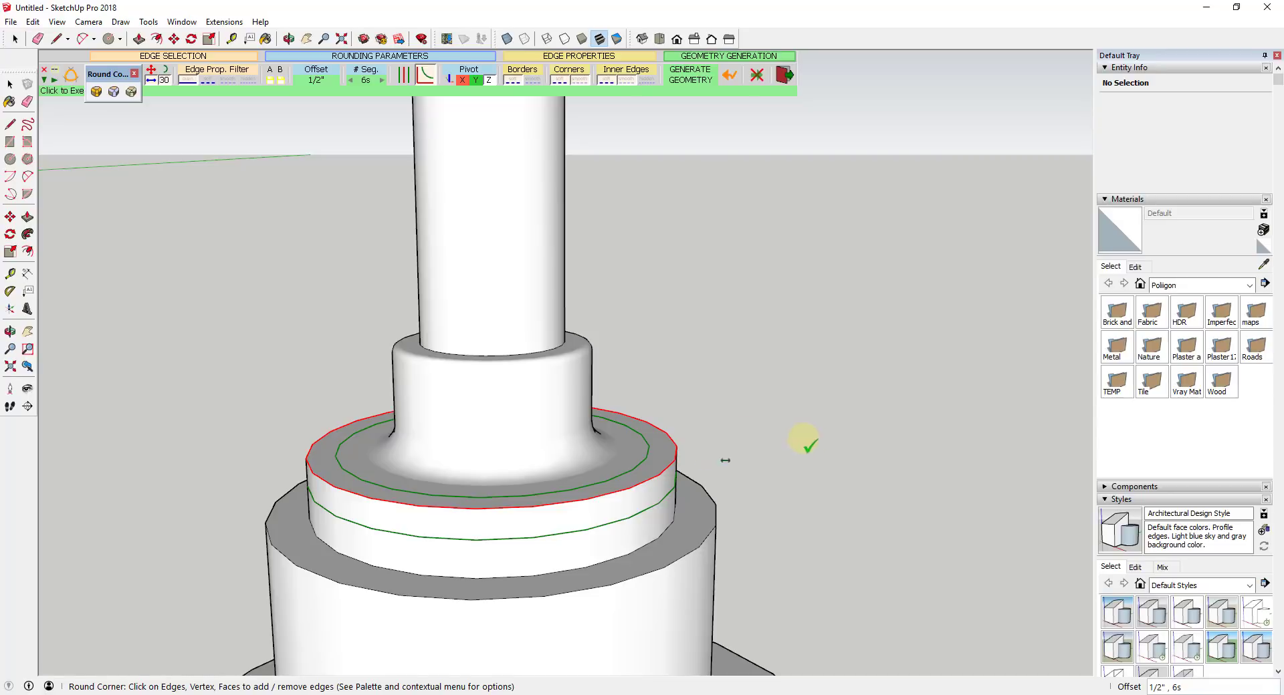
middle_drag(798, 454, 741, 406)
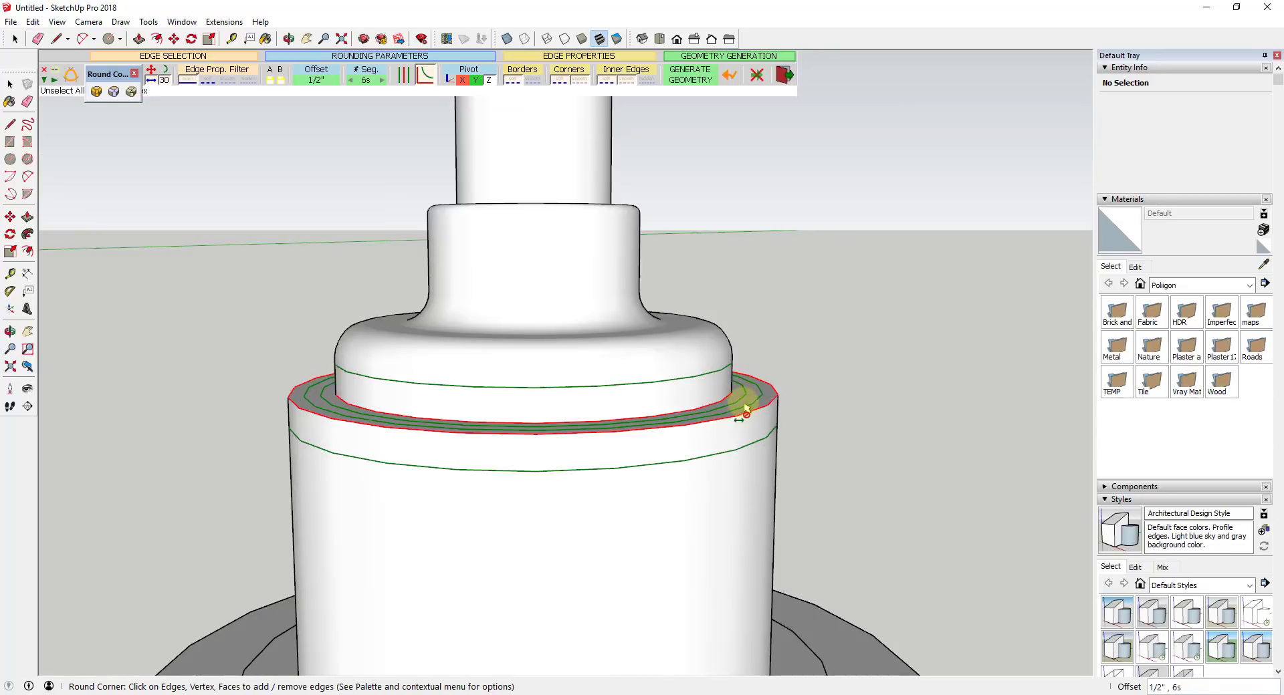
Step: Round the inner and outer edges of the tall cylinder's upper ring face with a 1/4" offset
click(314, 79)
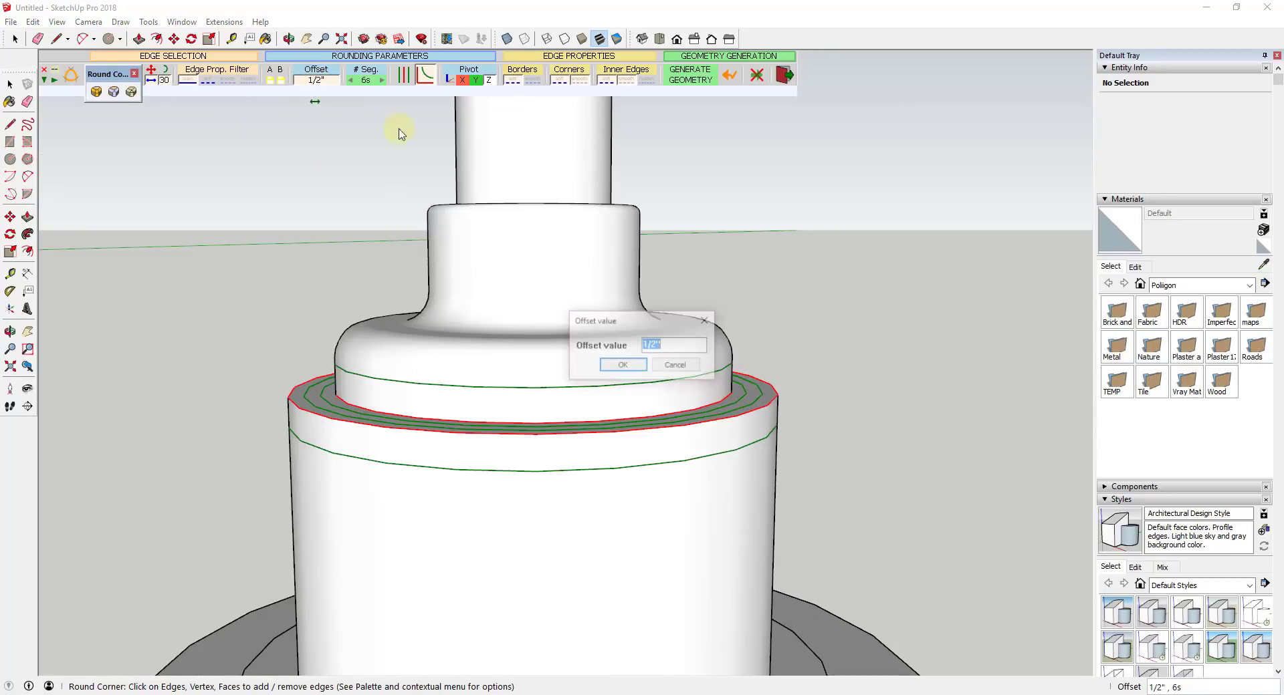
text(.25)
key(Return)
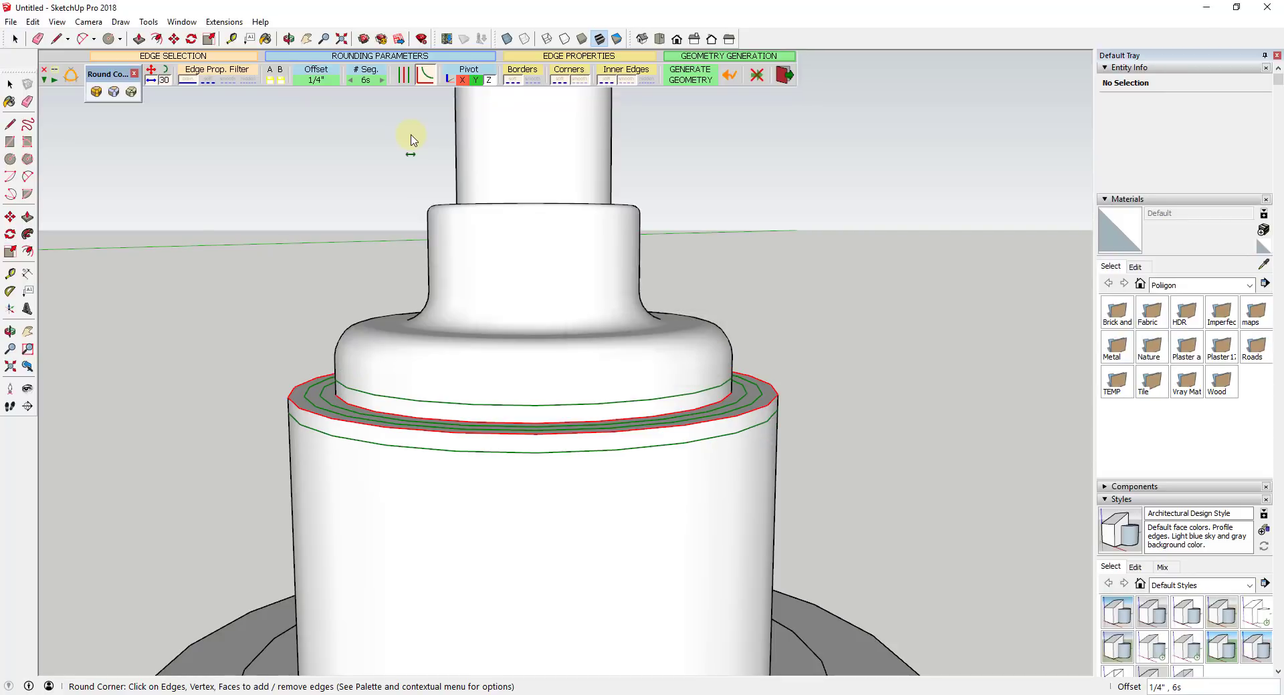
scroll(741, 404, up, 2)
mouse_move(740, 405)
middle_down()
mouse_move(745, 433)
mouse_move(754, 388)
middle_up()
scroll(745, 434, down, 1)
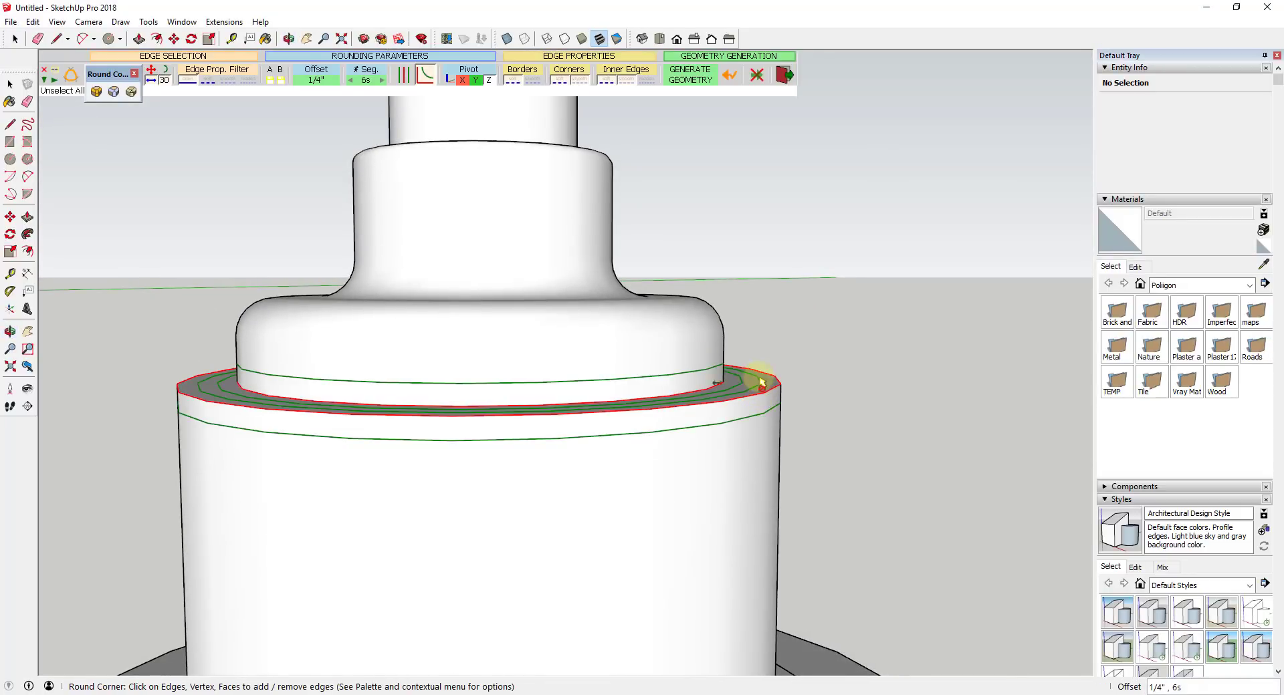
key(Return)
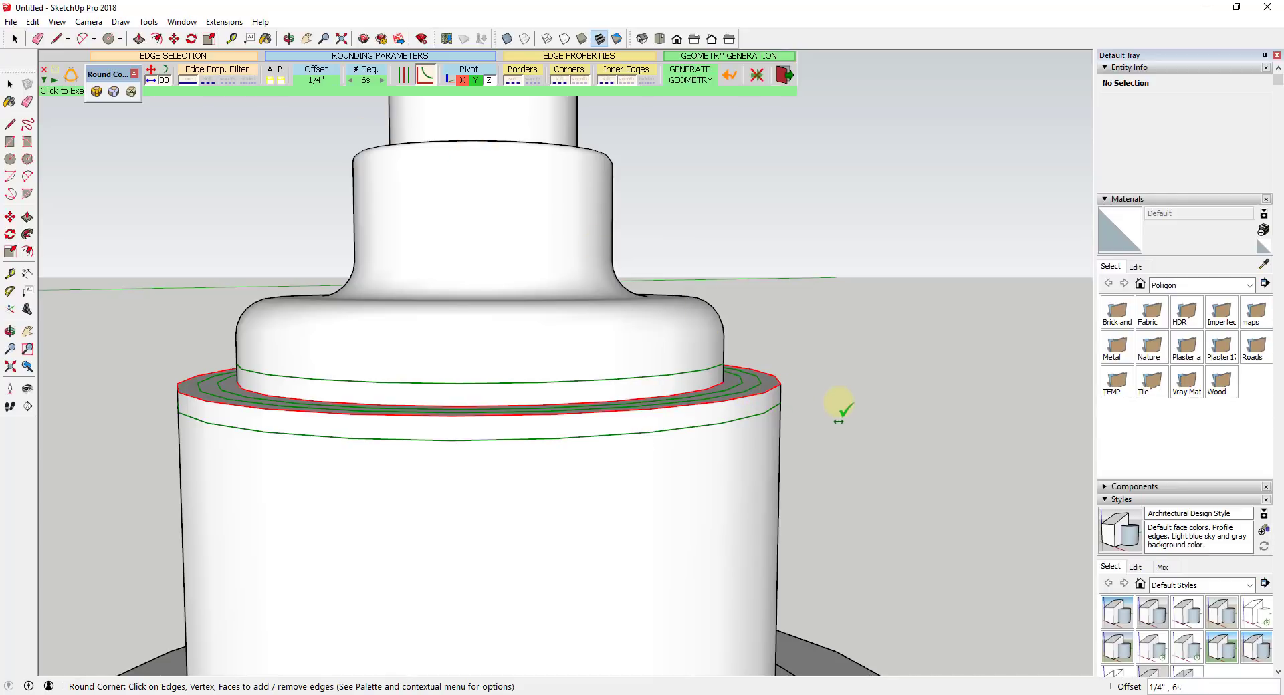
Step: Round the tall cylinder's lower edge, where it meets the thin disc below, with a 1/2" offset
scroll(659, 339, down, 3)
middle_drag(653, 424, 699, 468)
scroll(702, 503, up, 1)
scroll(679, 457, up, 2)
click(666, 455)
click(699, 479)
click(701, 468)
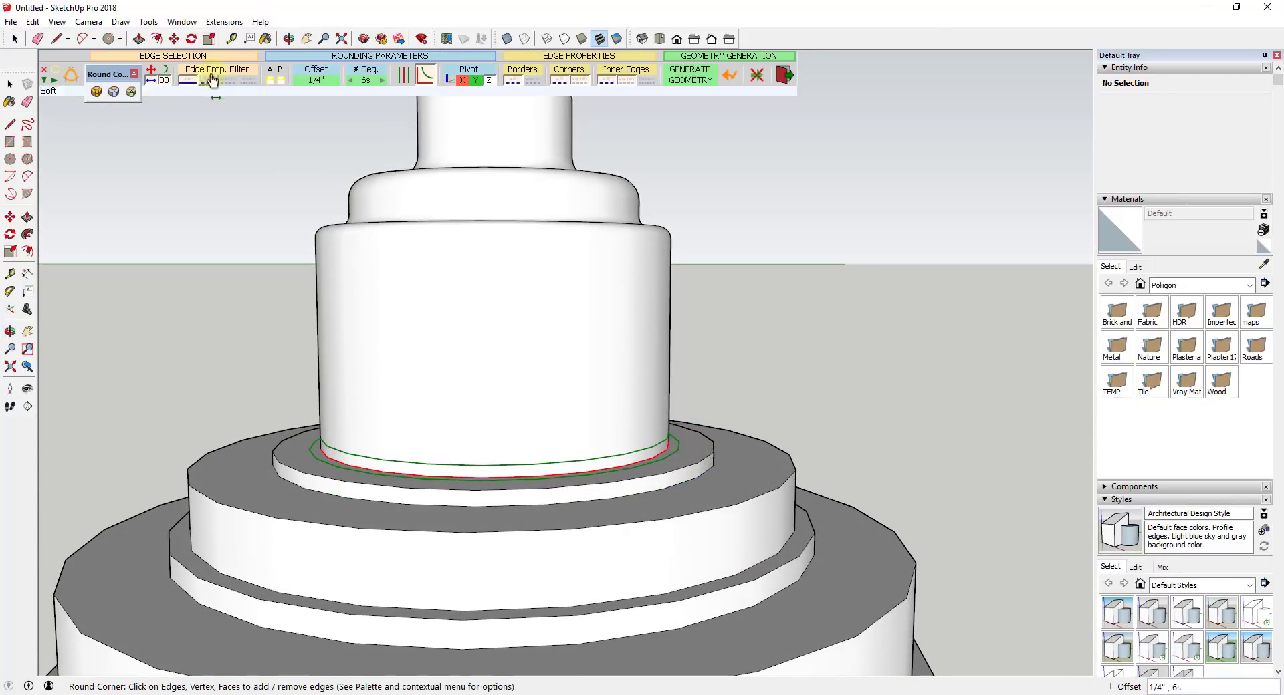
click(314, 80)
text(.5)
key(Return)
Step: Round the upper and lower edges of the thin disc beneath the tall cylinder with a 1/8" offset
click(699, 463)
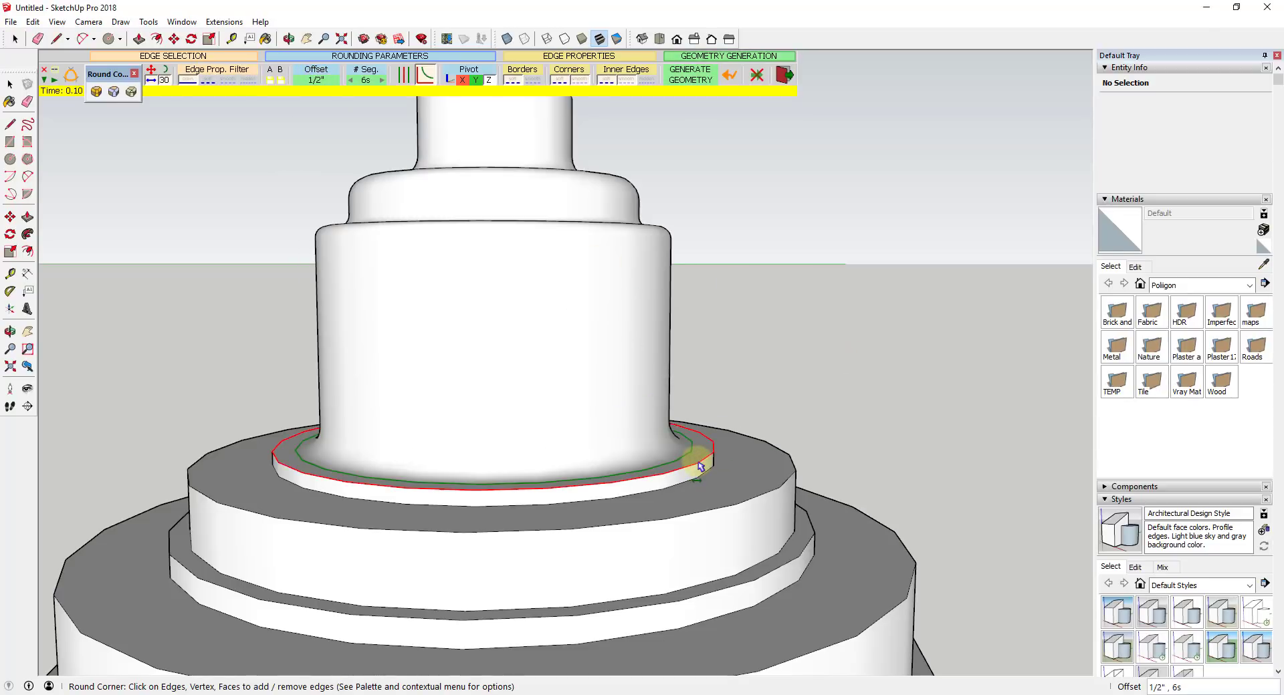
click(313, 79)
text(.25)
key(Return)
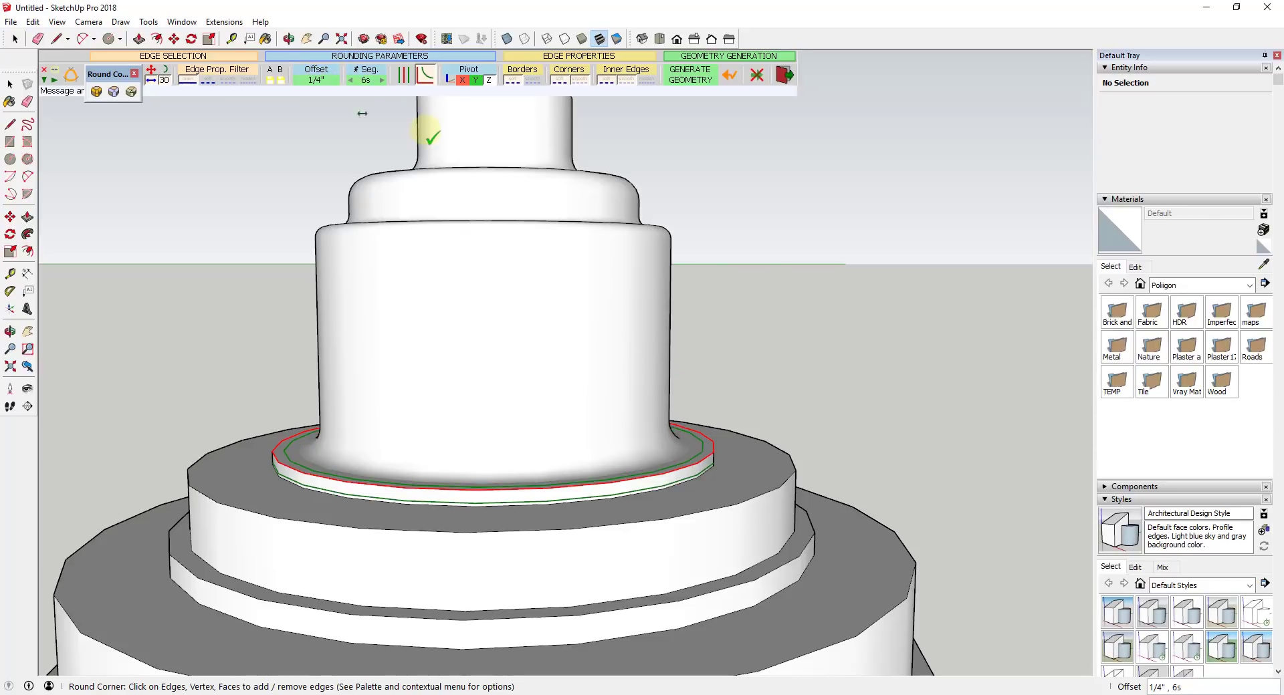
click(315, 80)
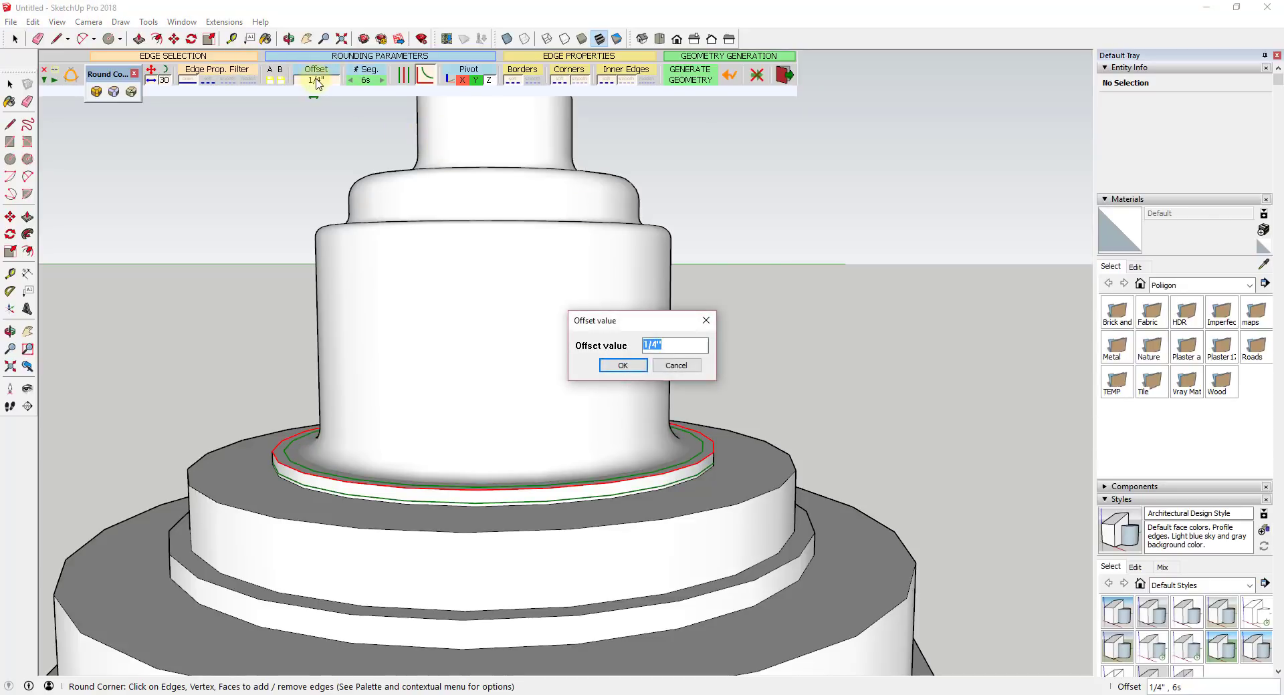
key(Return)
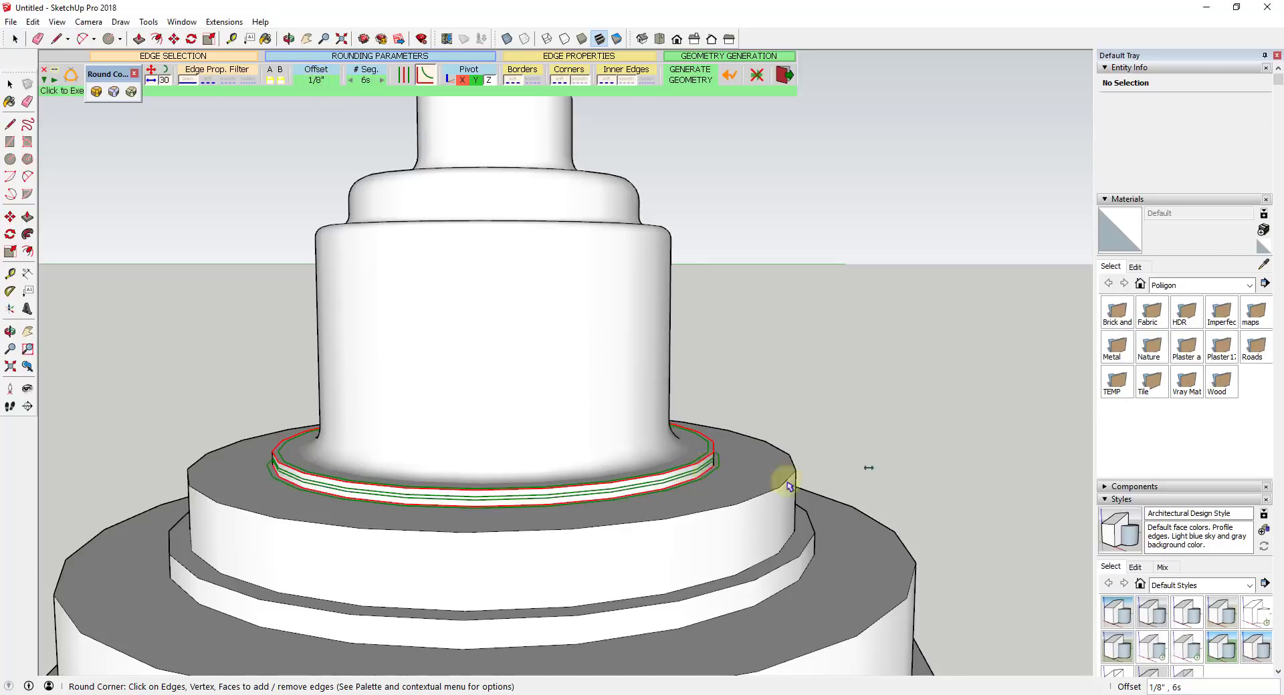
click(859, 539)
Step: Round the upper edge of the wide tier below the thin disc with a 1" offset
scroll(859, 538, down, 2)
middle_drag(865, 537, 809, 508)
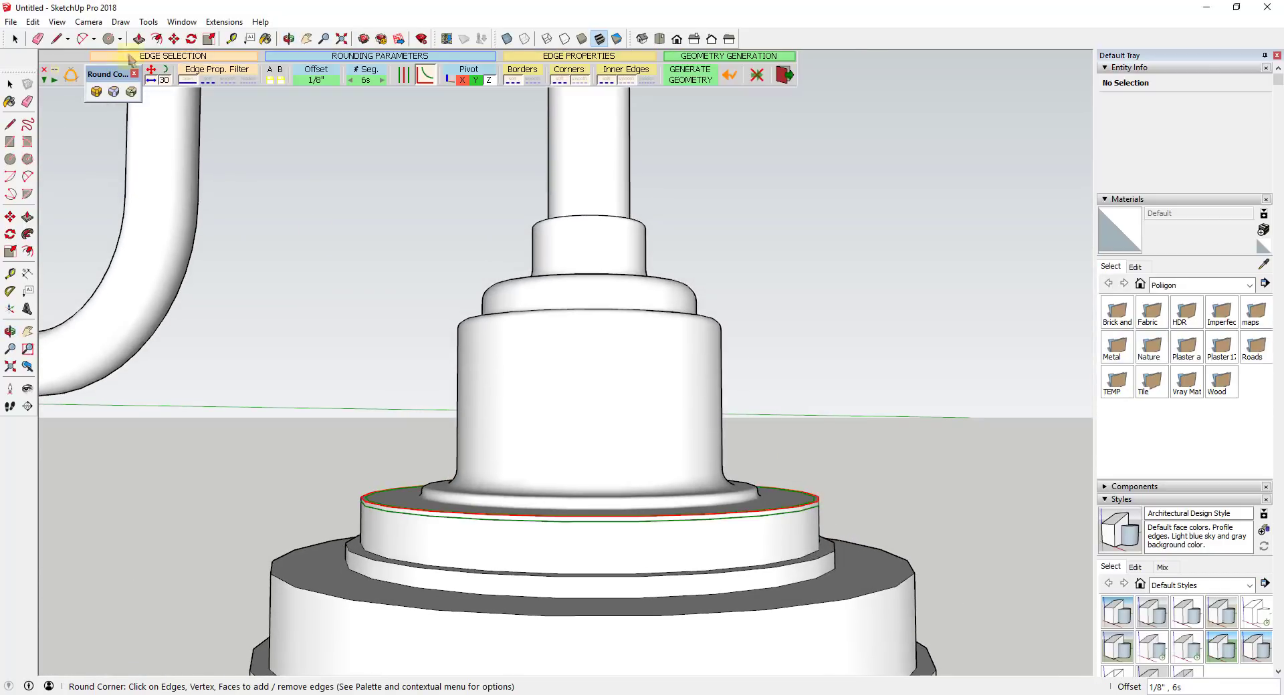
click(316, 79)
text(1)
key(Return)
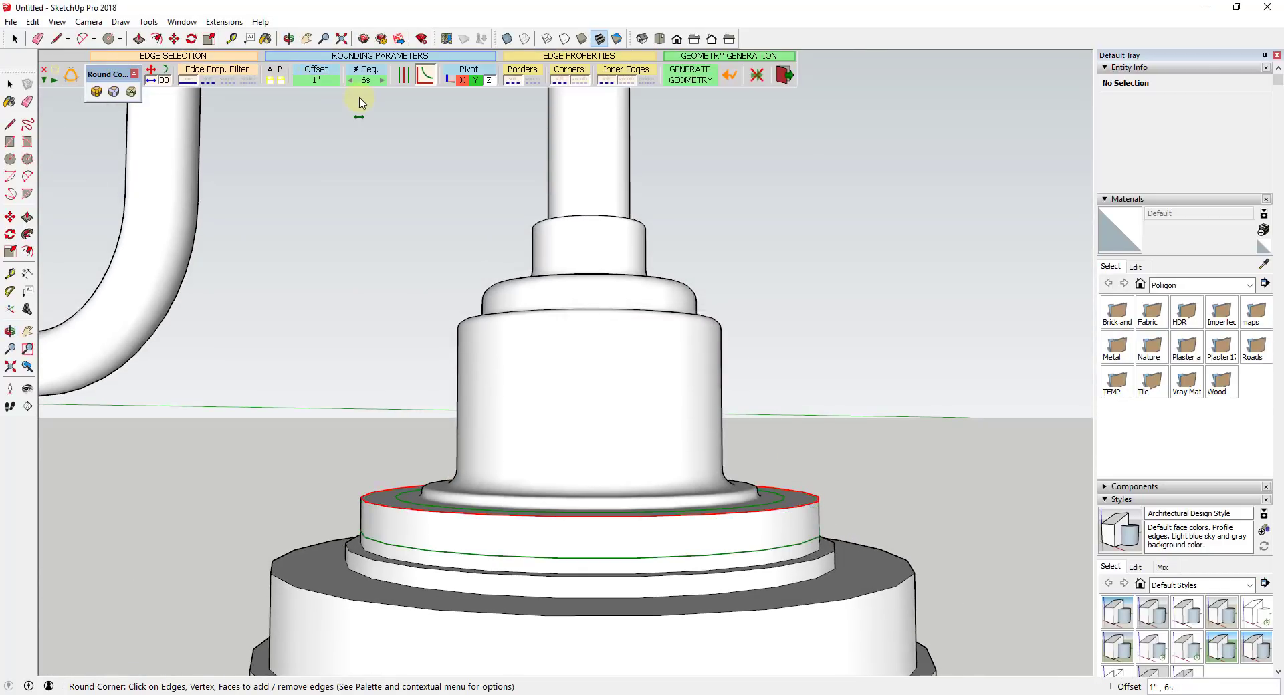
click(863, 509)
Step: Round the edges of the thin lip beneath that wide tier with a 1/8" offset
scroll(812, 563, up, 3)
click(820, 581)
scroll(983, 516, down, 4)
click(317, 80)
text(1/8)
key(Return)
click(995, 505)
Step: Round the upper edge of the large tier below the thin lip with a 2" offset
scroll(811, 416, down, 4)
click(316, 79)
text(1 1/2)
key(Return)
click(316, 79)
text(2)
key(Return)
scroll(710, 428, up, 4)
click(953, 487)
Step: Round the edge of the lowest rim, just below the large tier, with a 1/4" offset
middle_drag(936, 528, 881, 540)
click(876, 560)
click(317, 80)
text(1/4)
key(Return)
click(968, 459)
Step: Offset the outline of the body's underside face inward to form a narrow rim
scroll(889, 421, down, 4)
middle_drag(894, 387, 893, 368)
scroll(882, 501, down, 1)
middle_drag(882, 501, 921, 421)
scroll(921, 420, up, 3)
key(space)
click(841, 494)
key(f)
click(850, 504)
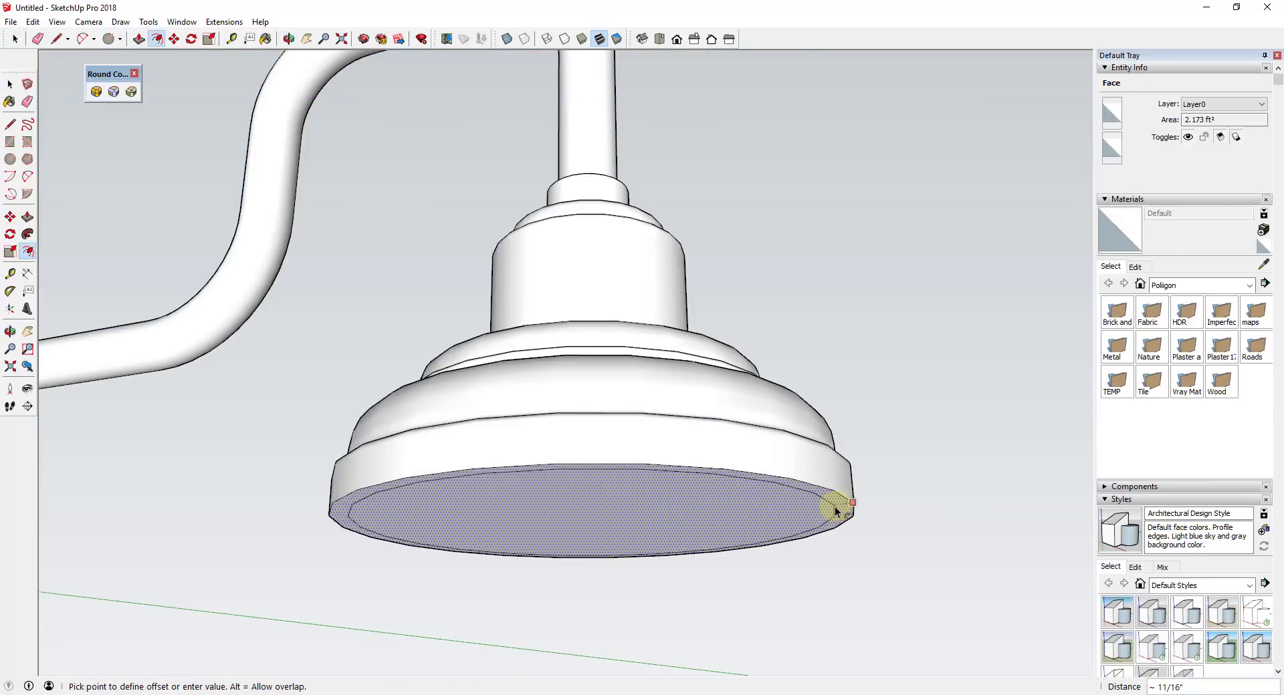
middle_drag(839, 452, 809, 483)
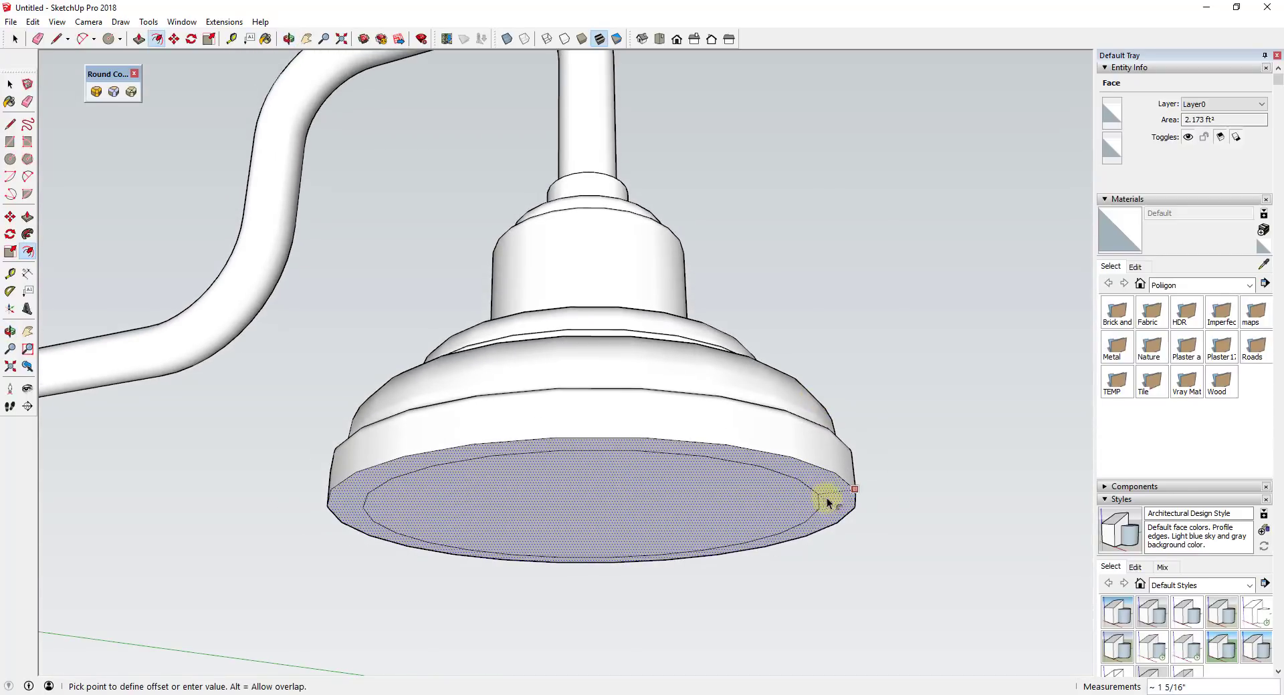
click(842, 496)
key(space)
Step: Delete the face inside the rim and the internal faces behind it to hollow out the body
middle_drag(738, 503, 695, 494)
middle_drag(615, 470, 575, 370)
key(Delete)
click(576, 373)
key(Delete)
click(575, 371)
key(Delete)
Step: Select the innermost circular face inside the hollow body and turn on the display of hidden geometry
click(583, 315)
middle_drag(584, 315, 524, 344)
scroll(652, 361, up, 1)
scroll(620, 361, down, 2)
middle_drag(582, 267, 607, 392)
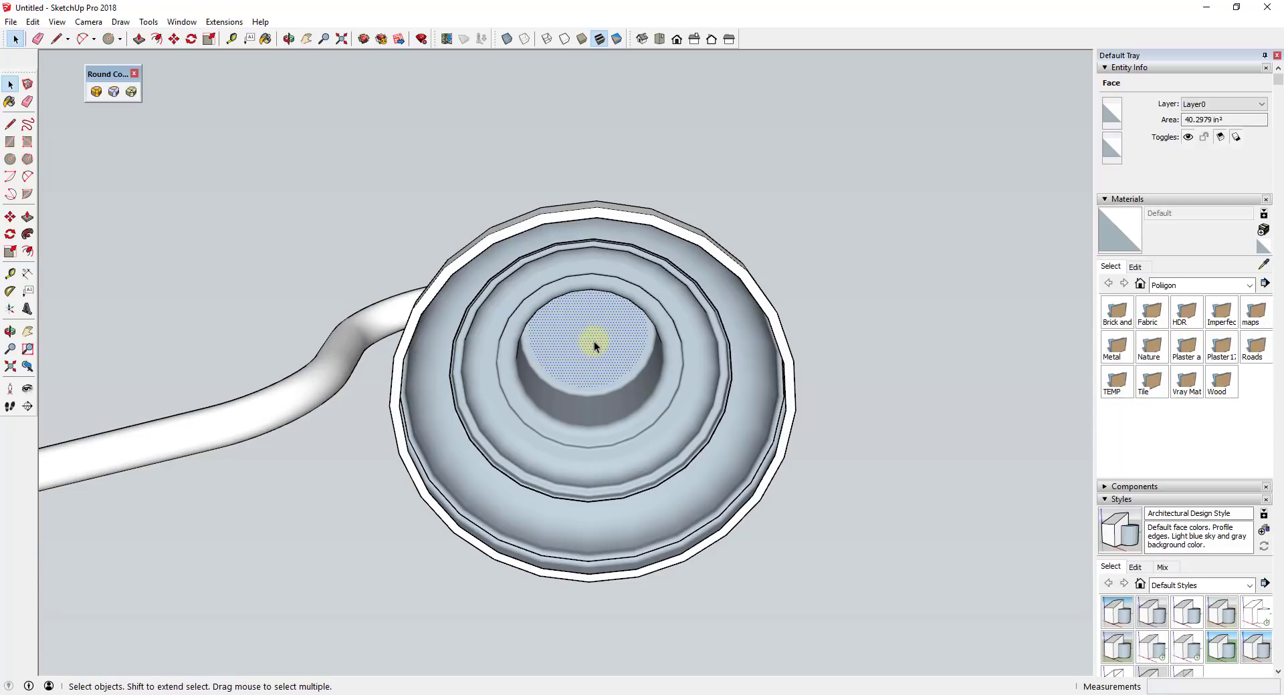
mouse_move(594, 341)
middle_down()
mouse_move(576, 335)
mouse_move(576, 234)
mouse_move(587, 324)
middle_up()
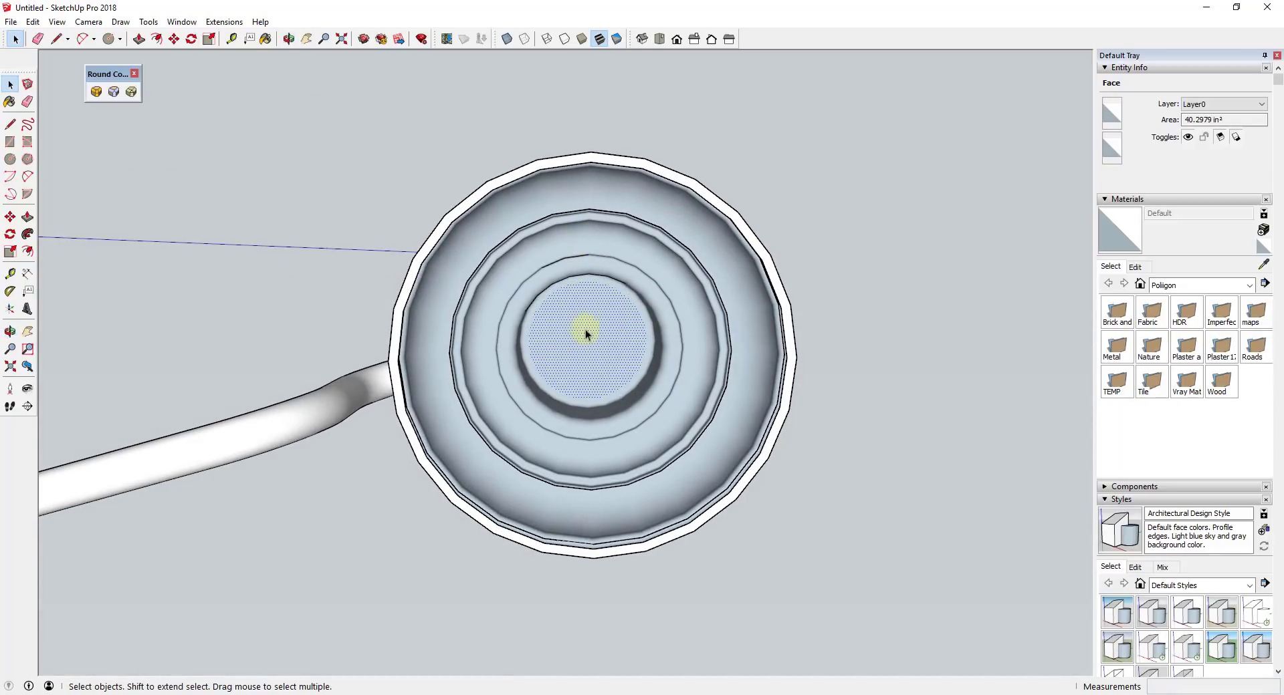
click(58, 22)
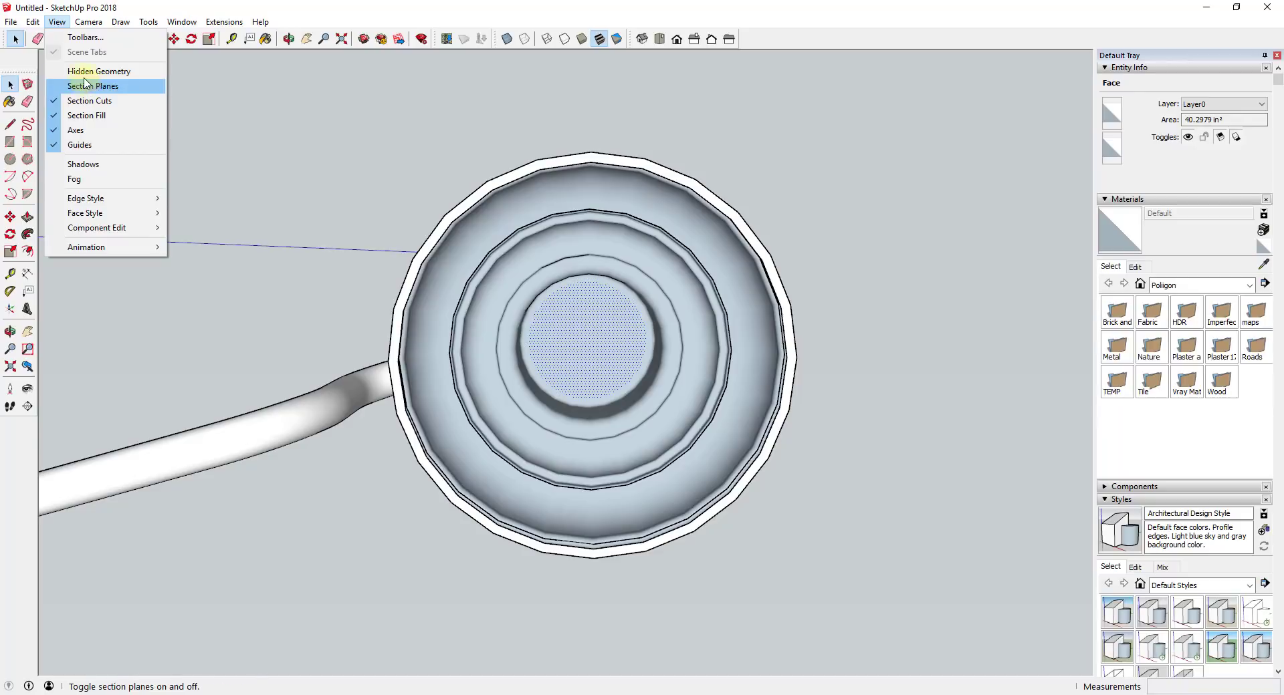
click(83, 68)
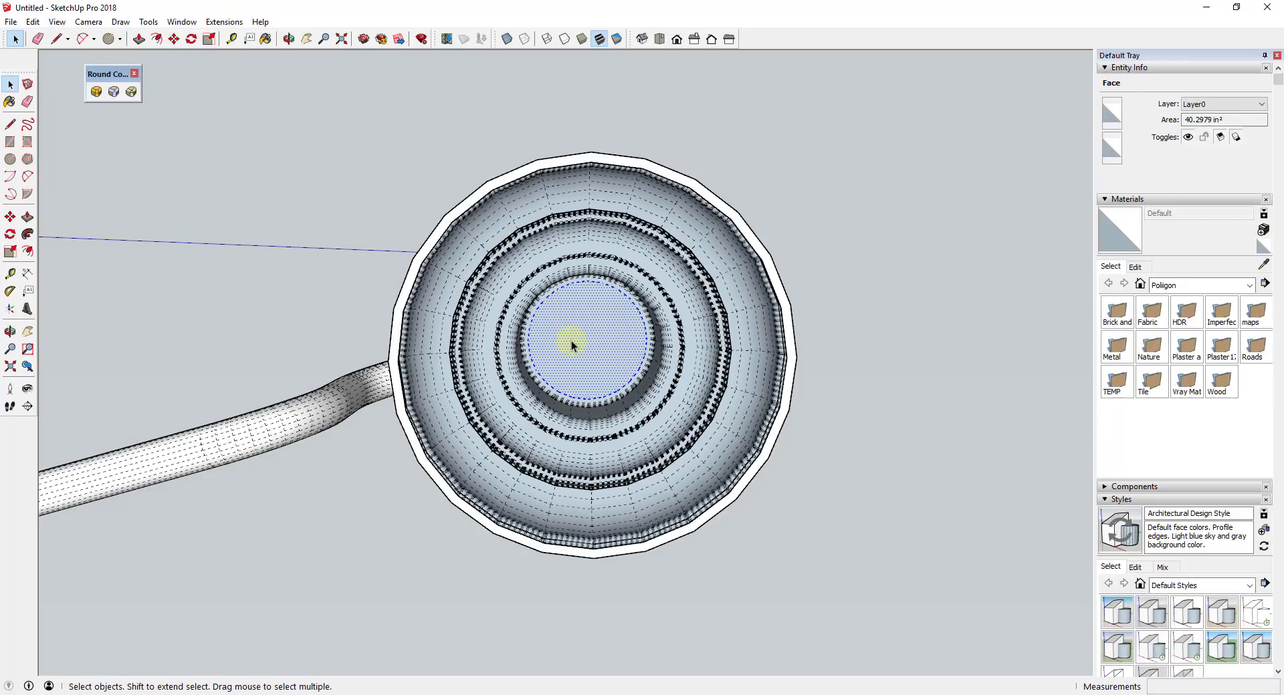
Step: Copy the innermost circular face and its bounding edges to the free space beside the hollow body
double_click(571, 343)
key(m)
drag(590, 345, 915, 341)
key(space)
Step: Draw a line about 7 3/16" long across the diameter of the copied circular face
click(899, 288)
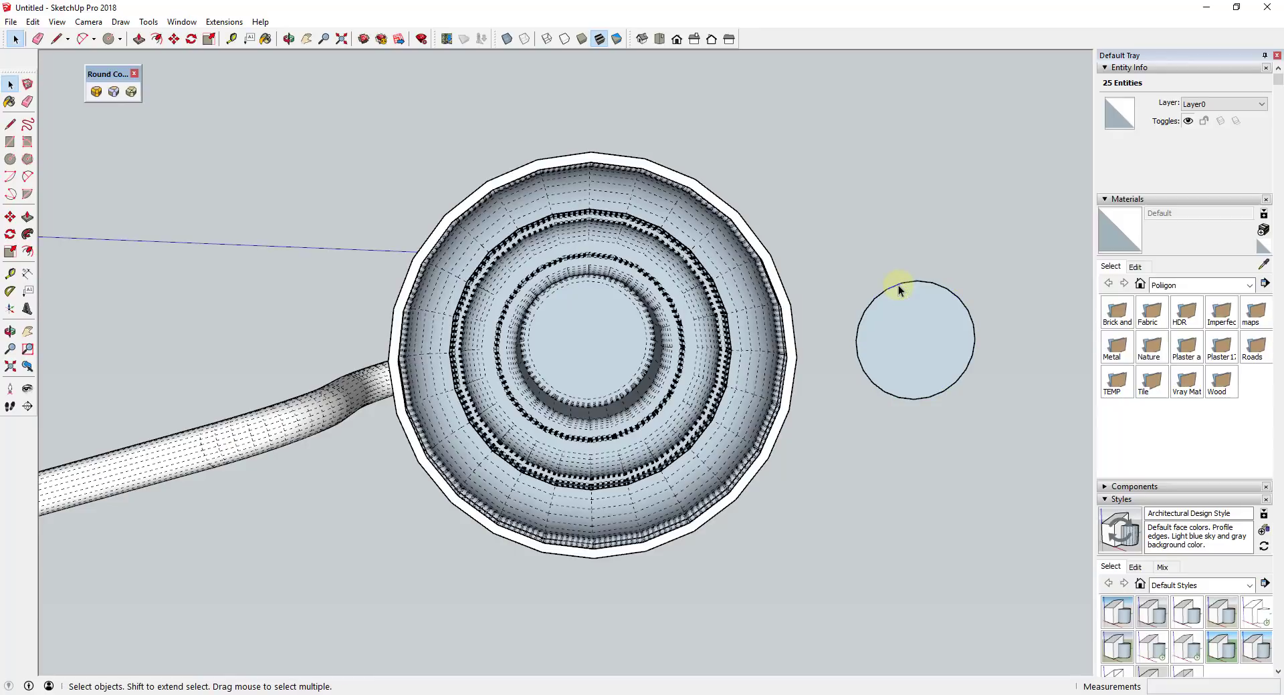
click(898, 288)
shift+click(908, 338)
shift+click(911, 340)
key(l)
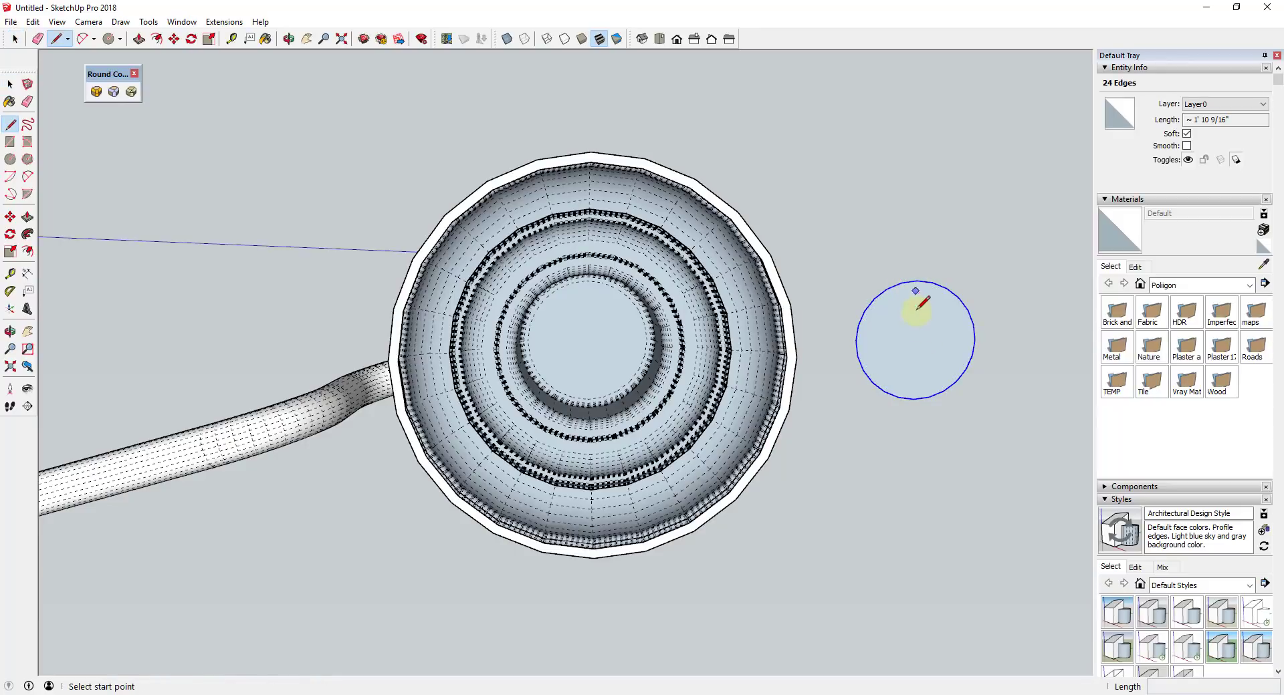
click(917, 280)
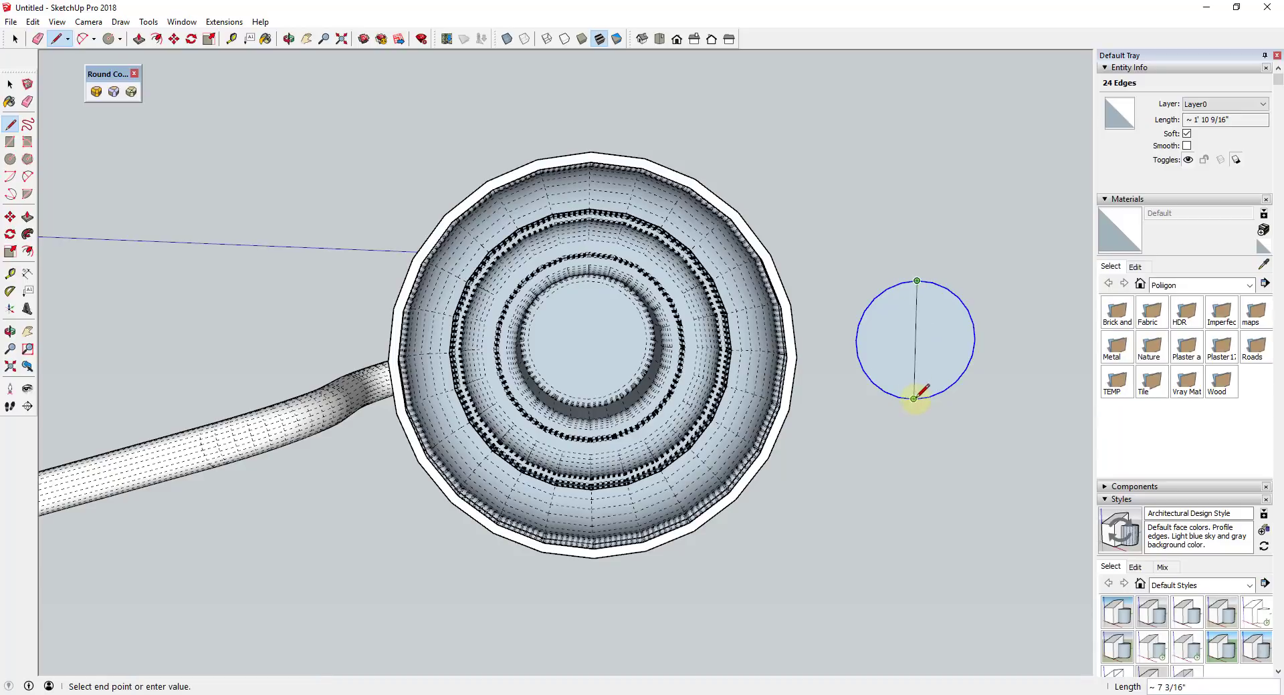
Step: Draw a narrow vertical rectangle about 5 5/8" tall hanging below the disc from its centre
middle_drag(916, 340, 925, 556)
middle_drag(920, 355, 920, 535)
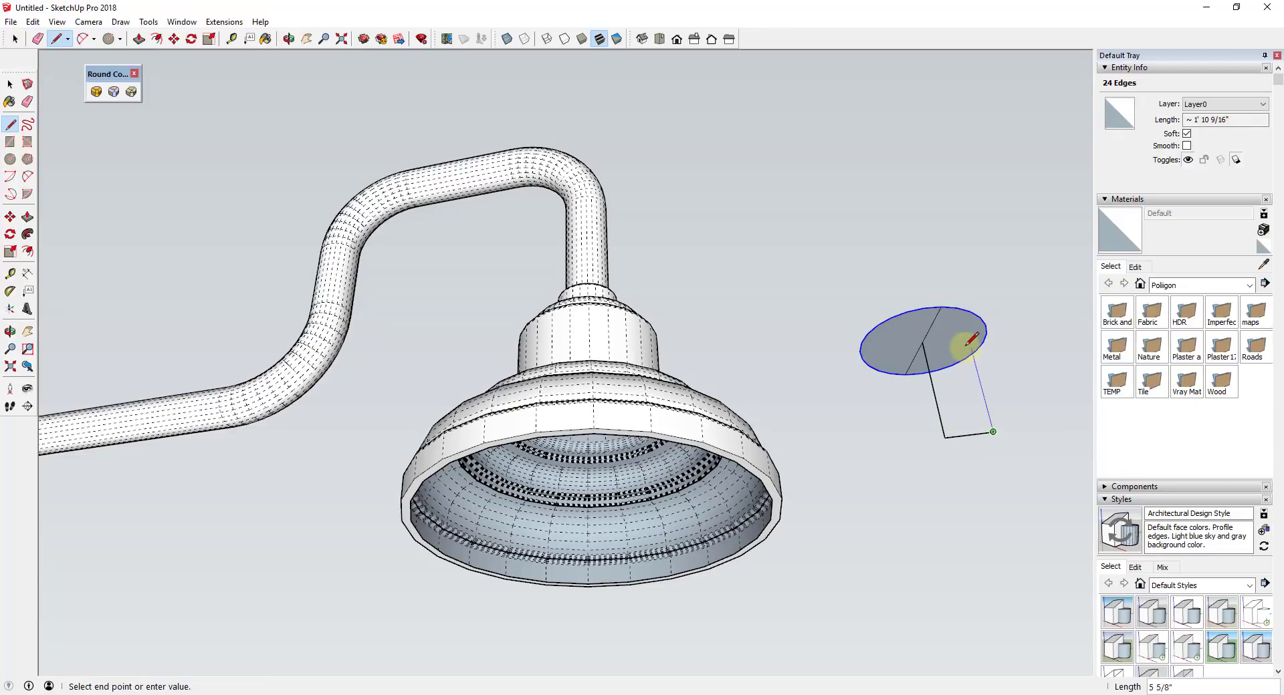
click(921, 343)
key(space)
scroll(940, 343, up, 3)
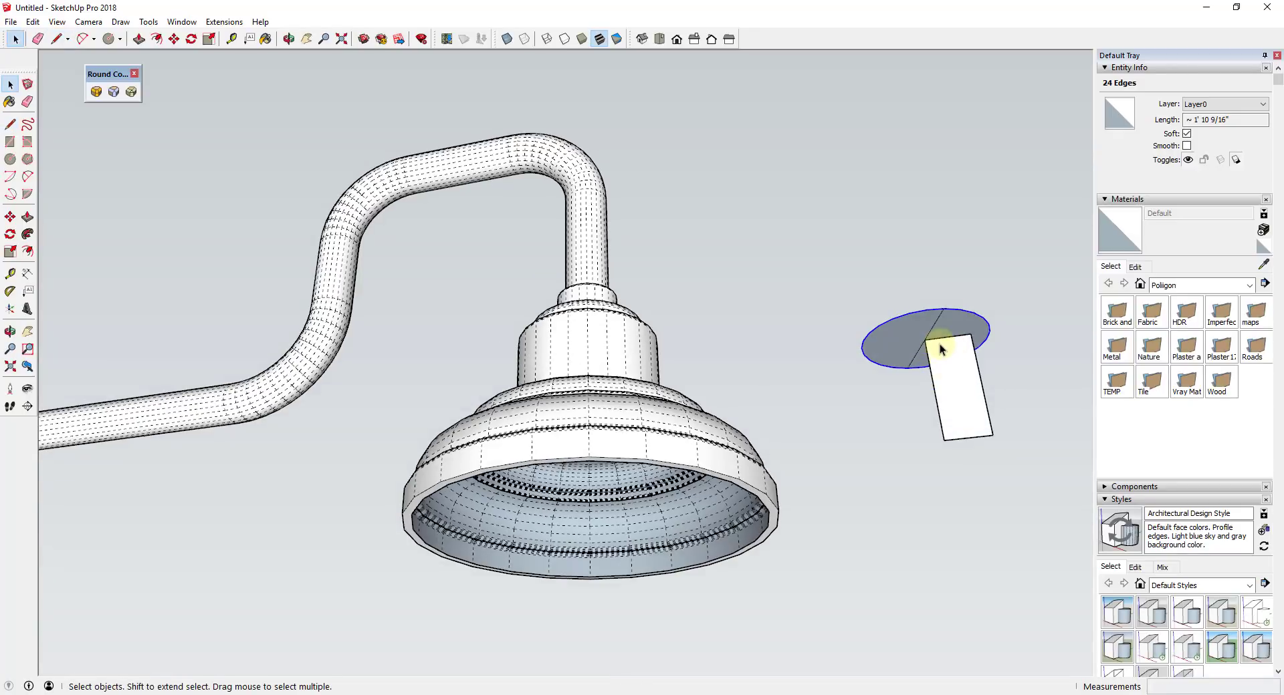
Step: Draw a small half-round arc on the vertical face, starting from its upper edge near the disc's centre
key(a)
click(933, 336)
scroll(939, 341, up, 4)
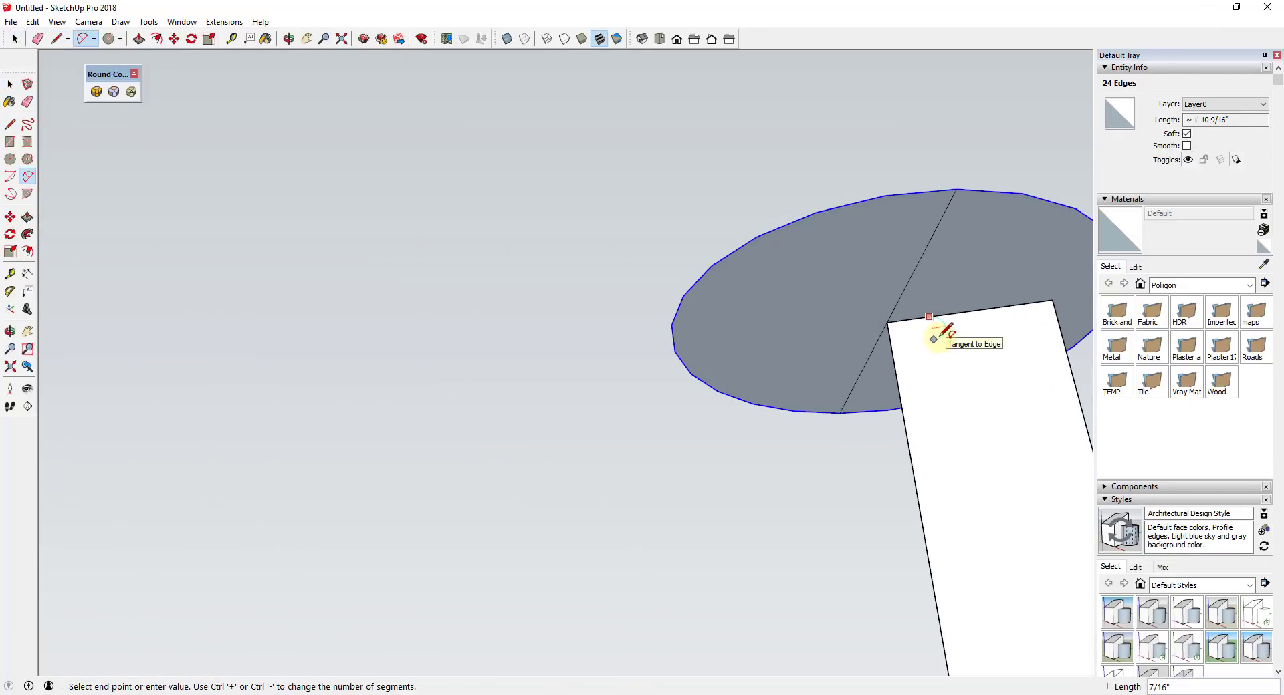
click(940, 338)
key(space)
Step: Copy the small arc end to end down the vertical face with a *3 array to form the bulb's thread profile
click(943, 330)
key(m)
click(933, 318)
key(ctrl)
middle_drag(934, 341, 920, 418)
click(957, 358)
text(*3)
key(Return)
scroll(974, 383, down, 3)
key(space)
click(907, 401)
Step: Complete the half bulb profile with a straight neck line and a large lower arc, and erase the surplus geometry around it
scroll(907, 405, up, 2)
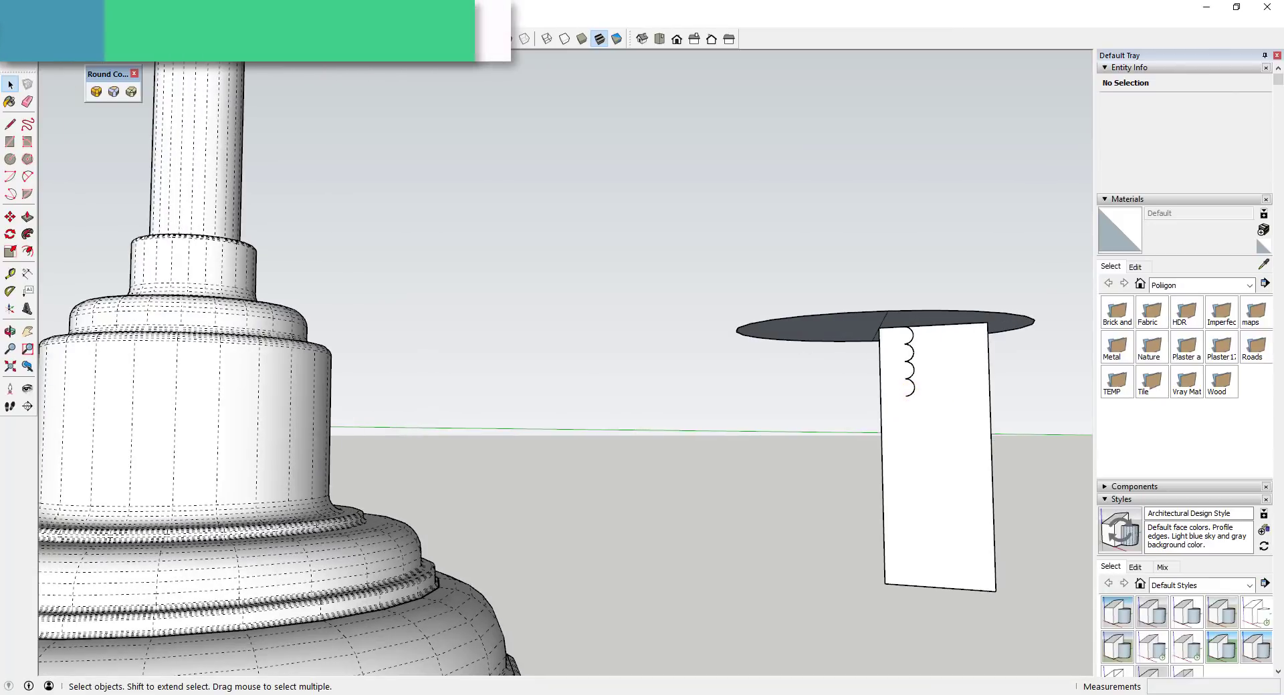
click(935, 427)
key(l)
scroll(907, 388, up, 3)
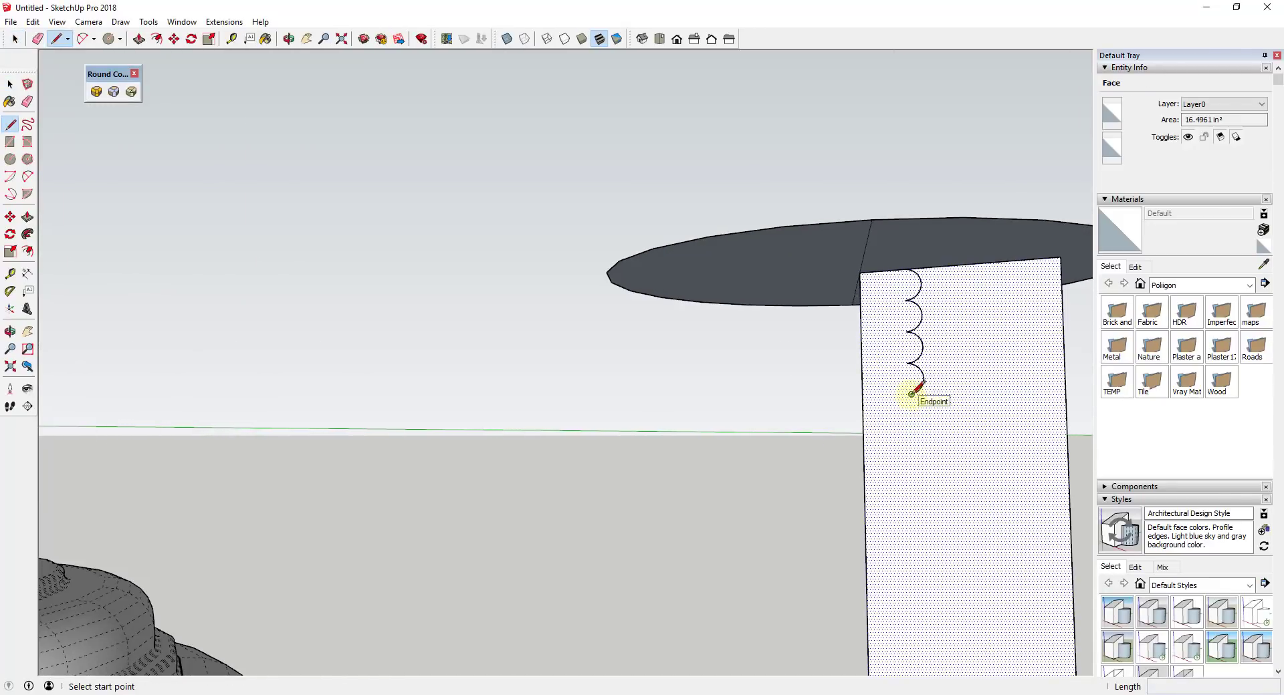
click(912, 394)
scroll(889, 544, down, 3)
click(912, 468)
key(space)
key(a)
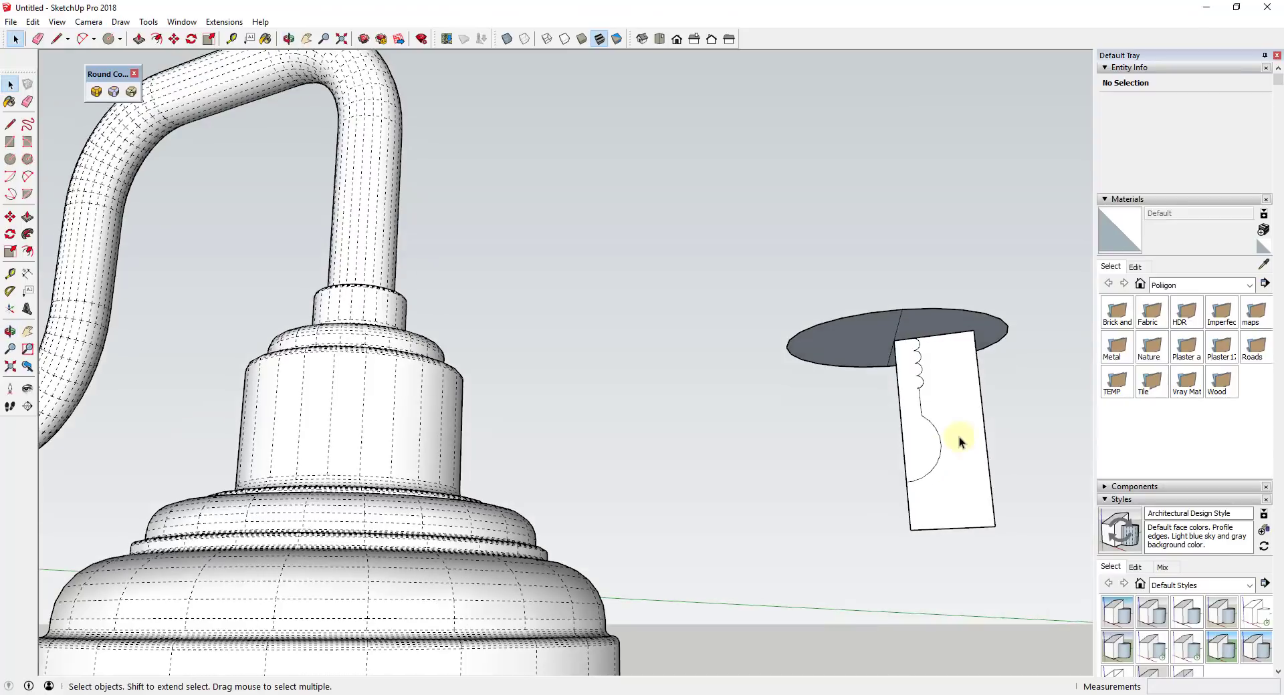
key(e)
mouse_move(1000, 503)
mouse_down()
mouse_move(974, 524)
mouse_move(917, 509)
mouse_up()
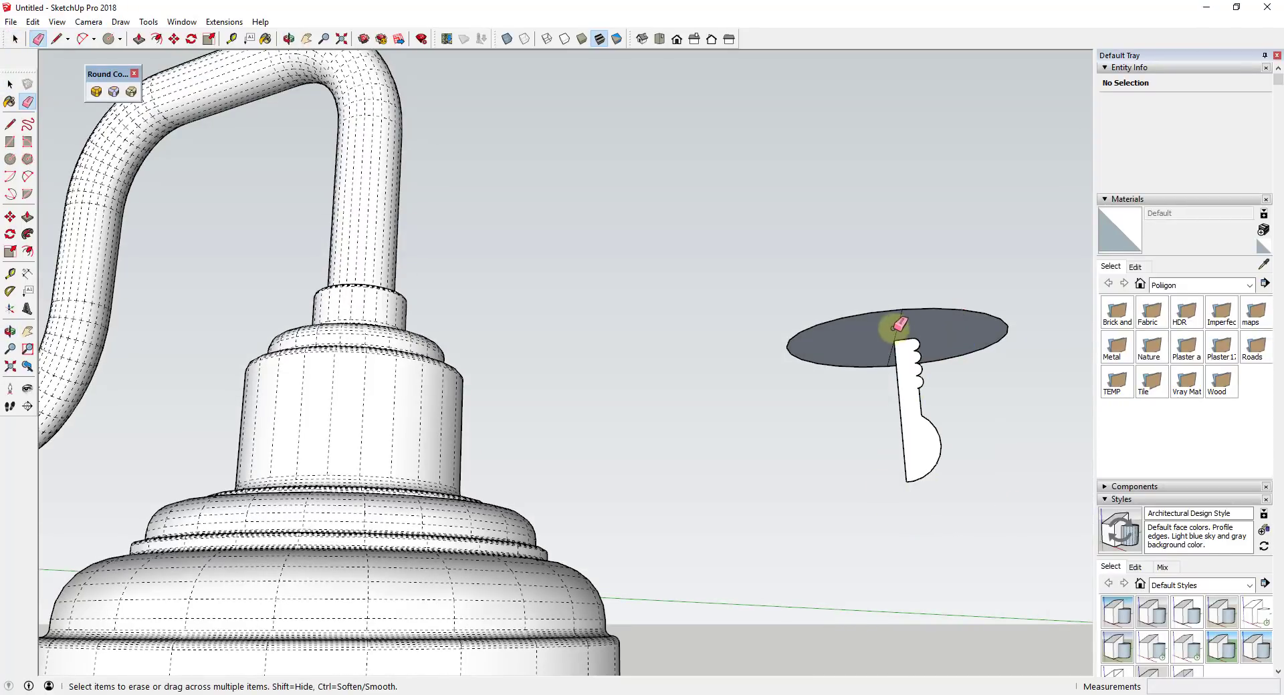
Step: Draw a circle from the disc's centre out to its edge and erase the leftover line beside the bulb profile
key(c)
middle_drag(908, 321, 893, 320)
click(893, 321)
click(901, 275)
key(space)
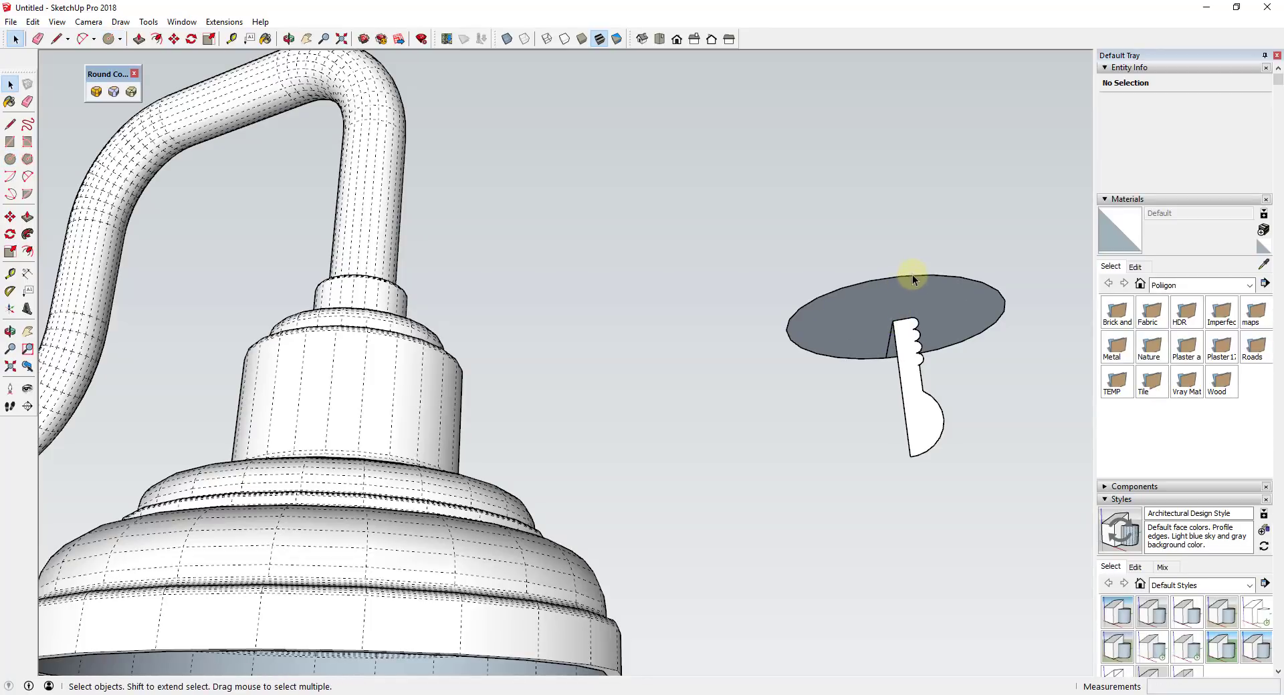
key(e)
click(887, 342)
Step: Sweep the half bulb profile around the disc with Follow Me to form a solid light bulb
key(space)
click(837, 340)
key(shift+f)
click(922, 440)
Step: Select all of the bulb's connected geometry and reverse its faces
key(space)
triple_click(900, 412)
right_click(893, 410)
click(952, 333)
Step: Move the bulb from the disc's edge point to the matching point on the innermost face inside the shade
middle_drag(952, 422, 949, 548)
key(m)
click(997, 377)
key(ctrl)
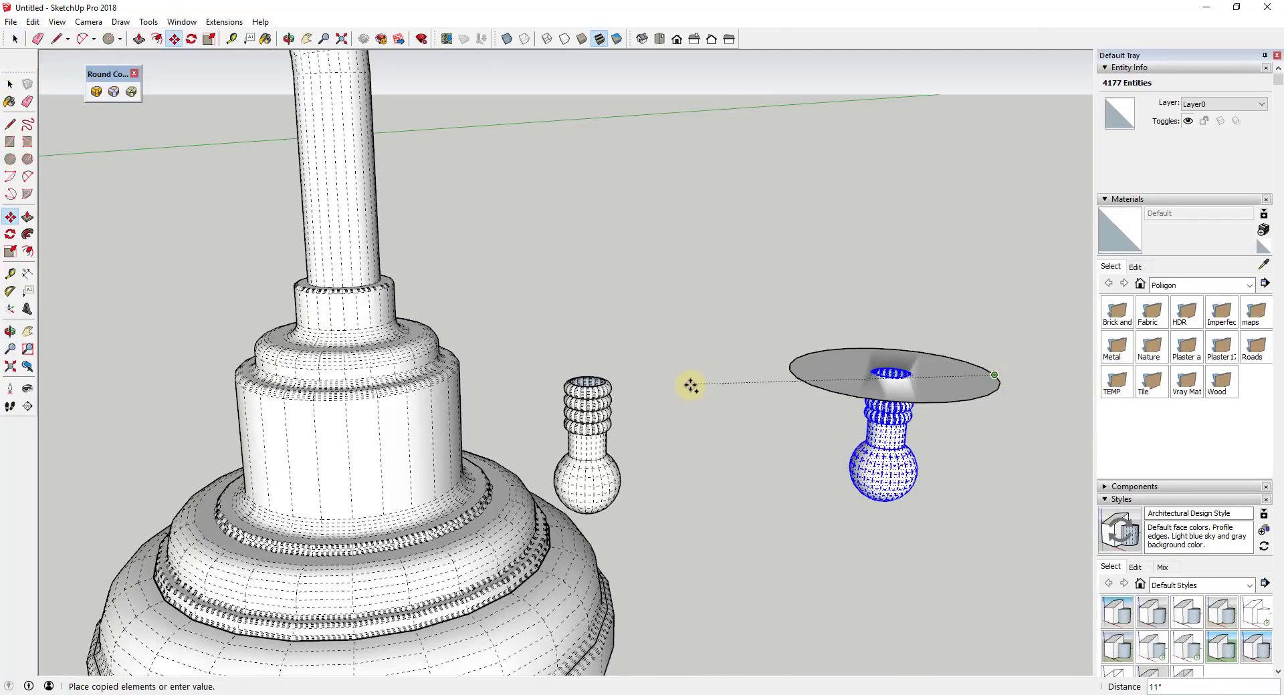
middle_drag(656, 381, 687, 394)
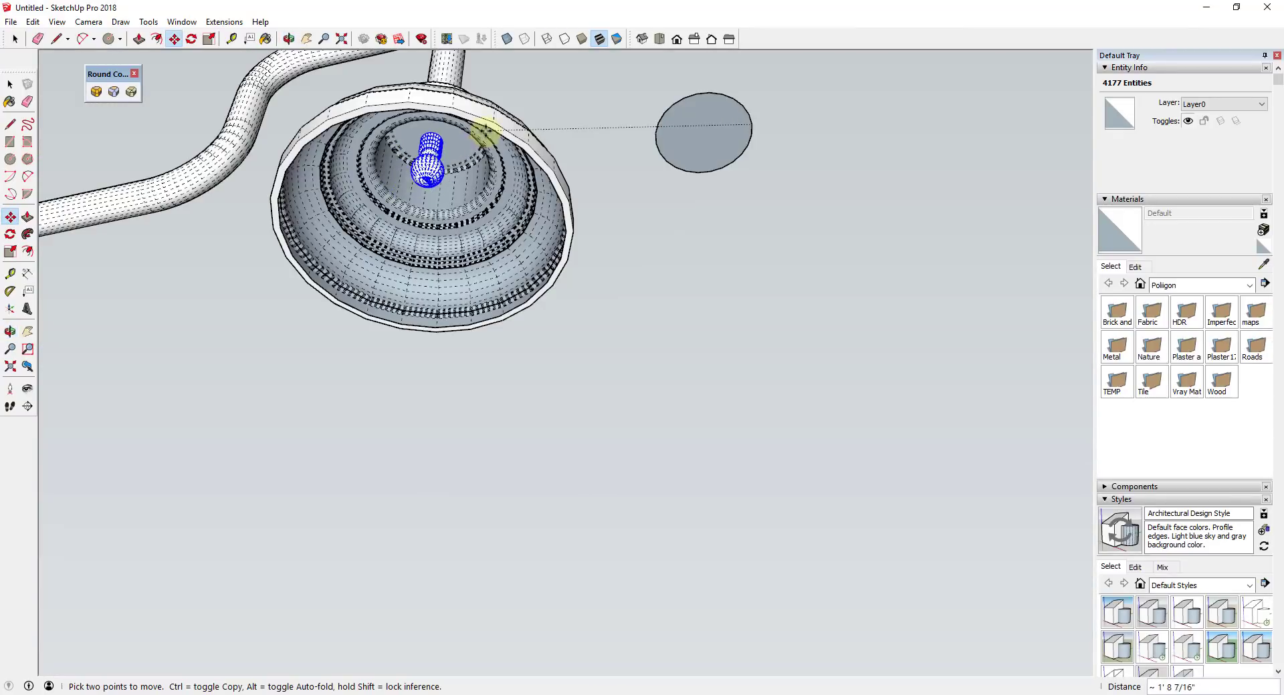
middle_drag(485, 132, 458, 212)
click(446, 214)
key(space)
Step: Adjust the bulb's position inside the shade and scale it up uniformly to about 1.33
middle_drag(458, 401, 493, 206)
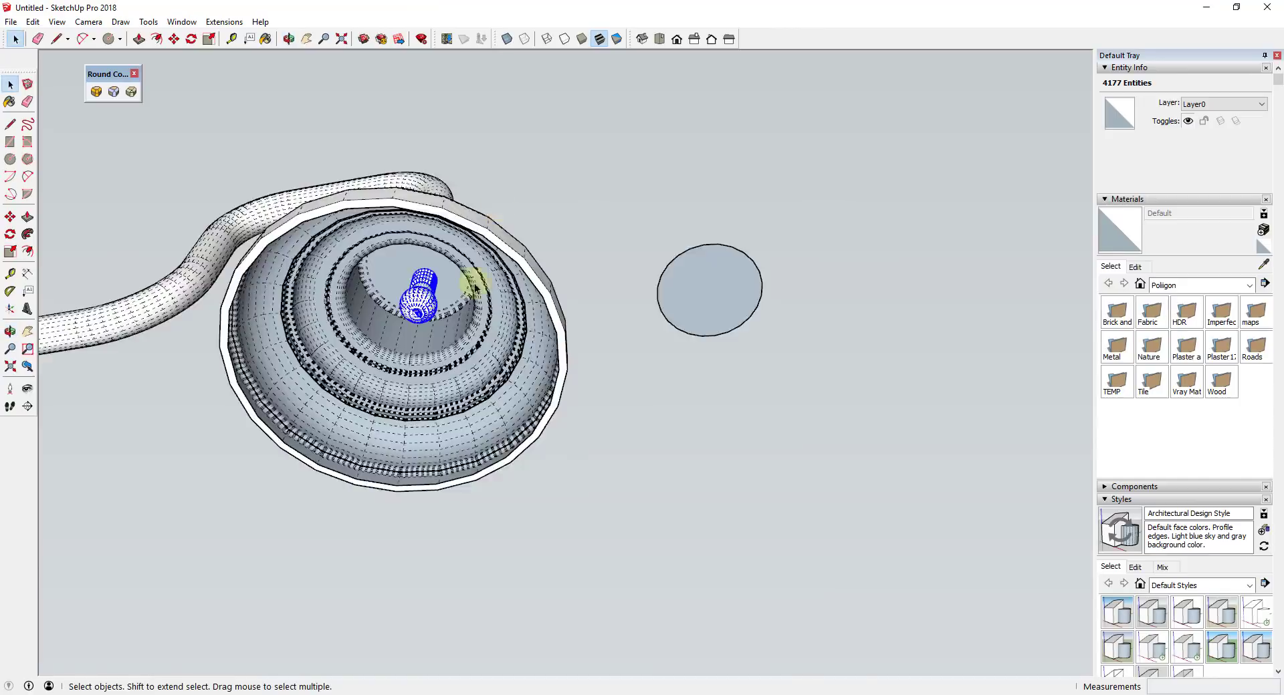
scroll(412, 286, up, 4)
key(m)
click(428, 266)
click(426, 241)
key(s)
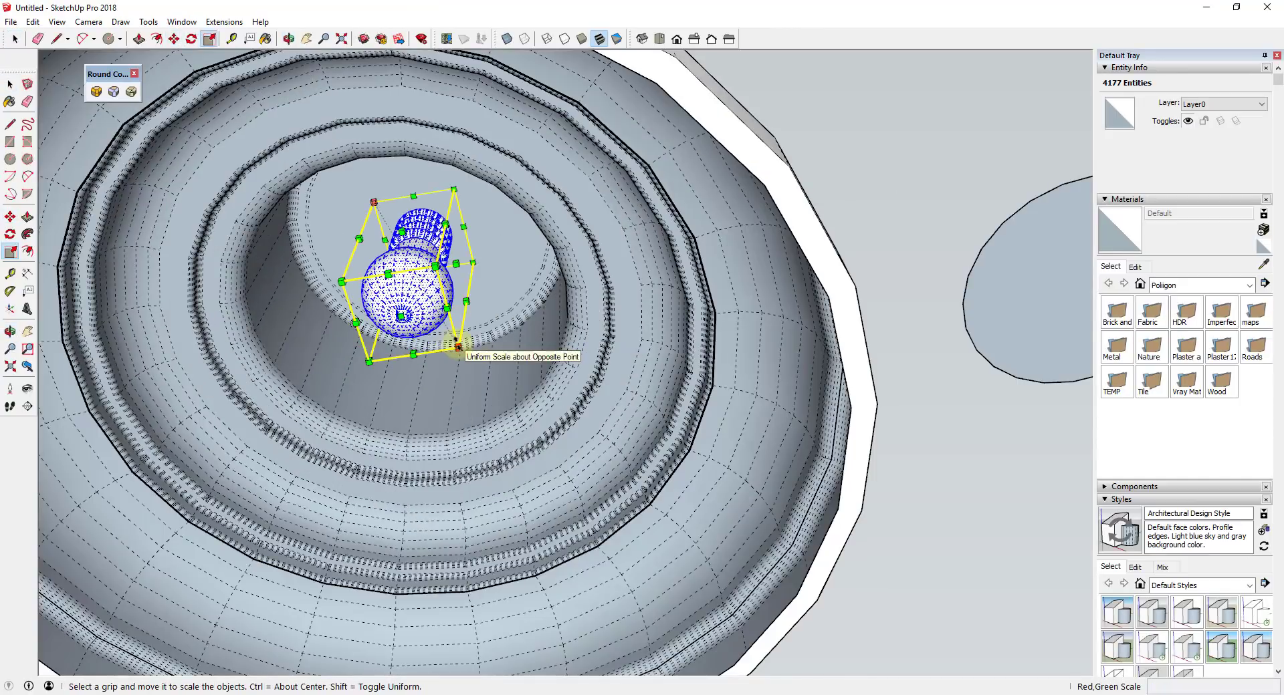
drag(458, 347, 489, 365)
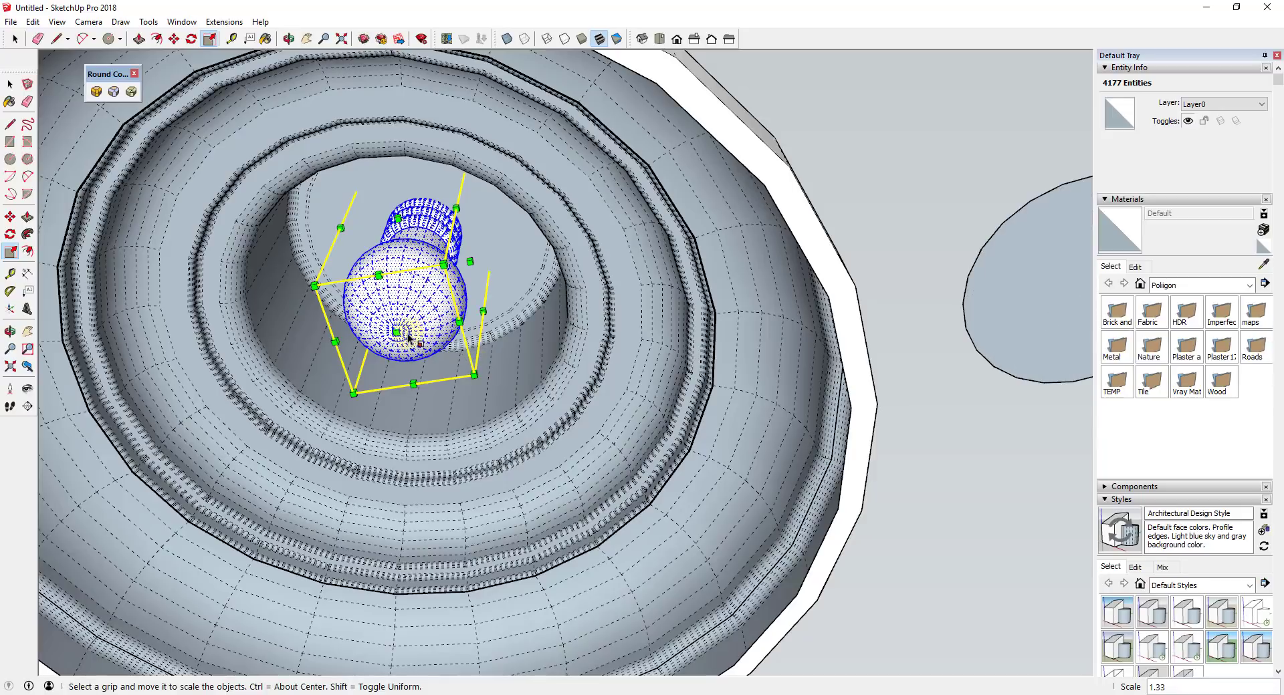
Step: Move the enlarged bulb about 1 3/8" out of the shade's inner recess towards its opening
key(m)
click(397, 330)
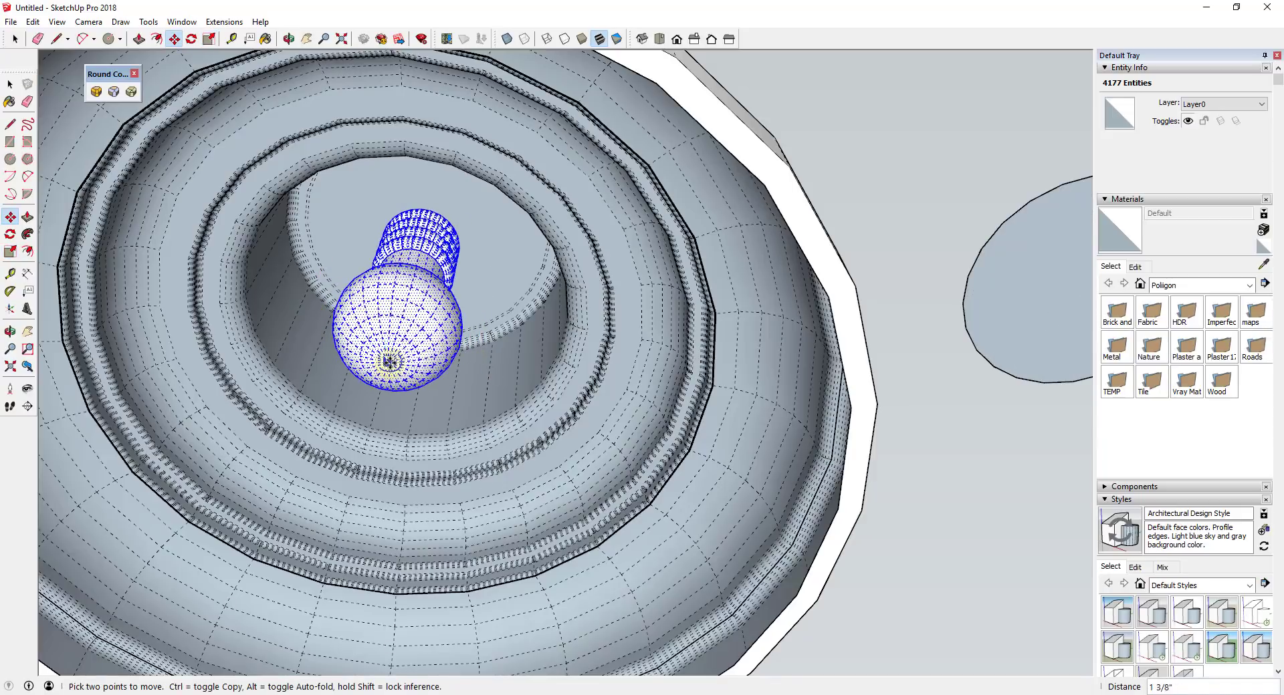
click(390, 347)
key(space)
Step: Turn off the display of hidden geometry for the whole wall light
scroll(390, 346, down, 5)
middle_drag(390, 346, 622, 485)
scroll(605, 427, down, 3)
key(alt+h)
scroll(290, 361, up, 3)
click(708, 415)
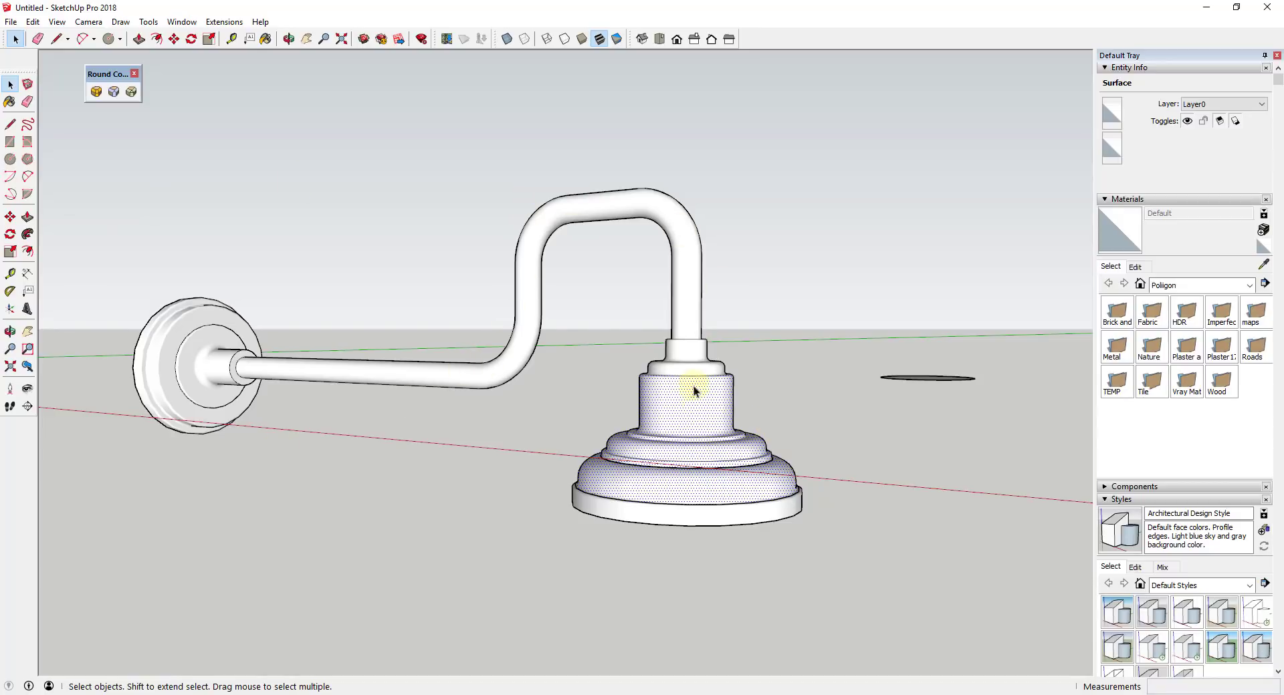
middle_drag(747, 460, 801, 548)
scroll(758, 532, up, 1)
scroll(824, 492, down, 2)
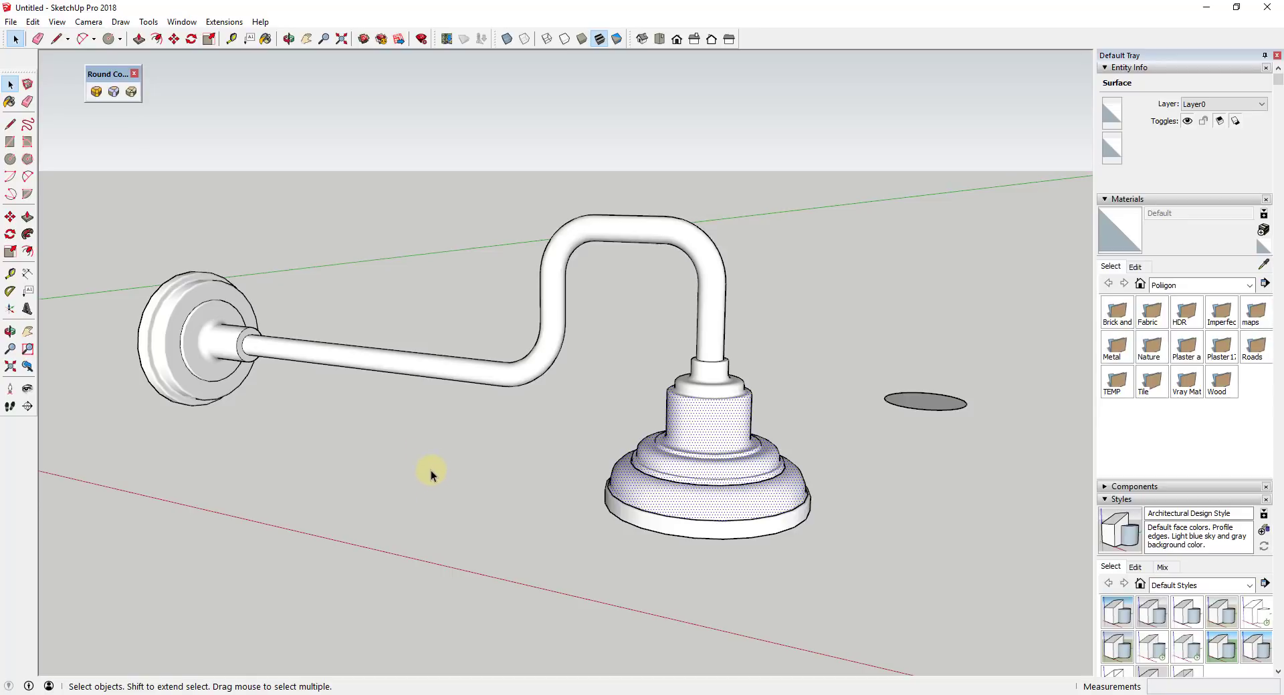
click(797, 359)
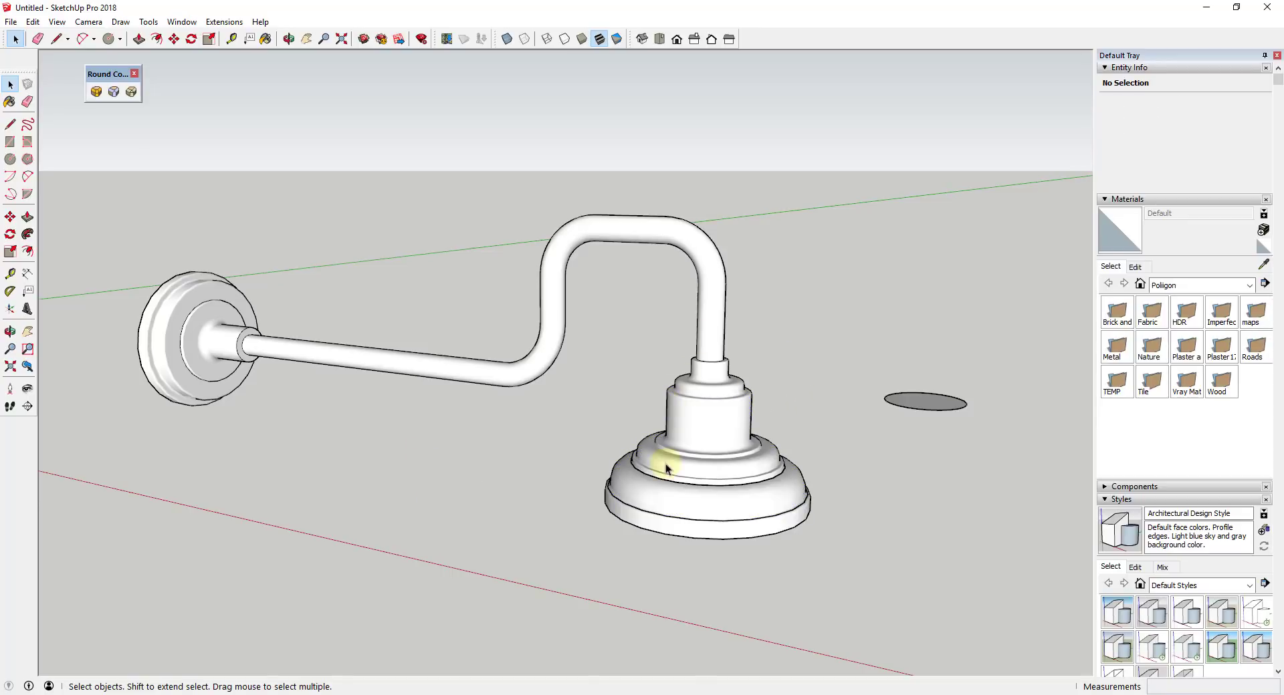
middle_drag(748, 499, 748, 433)
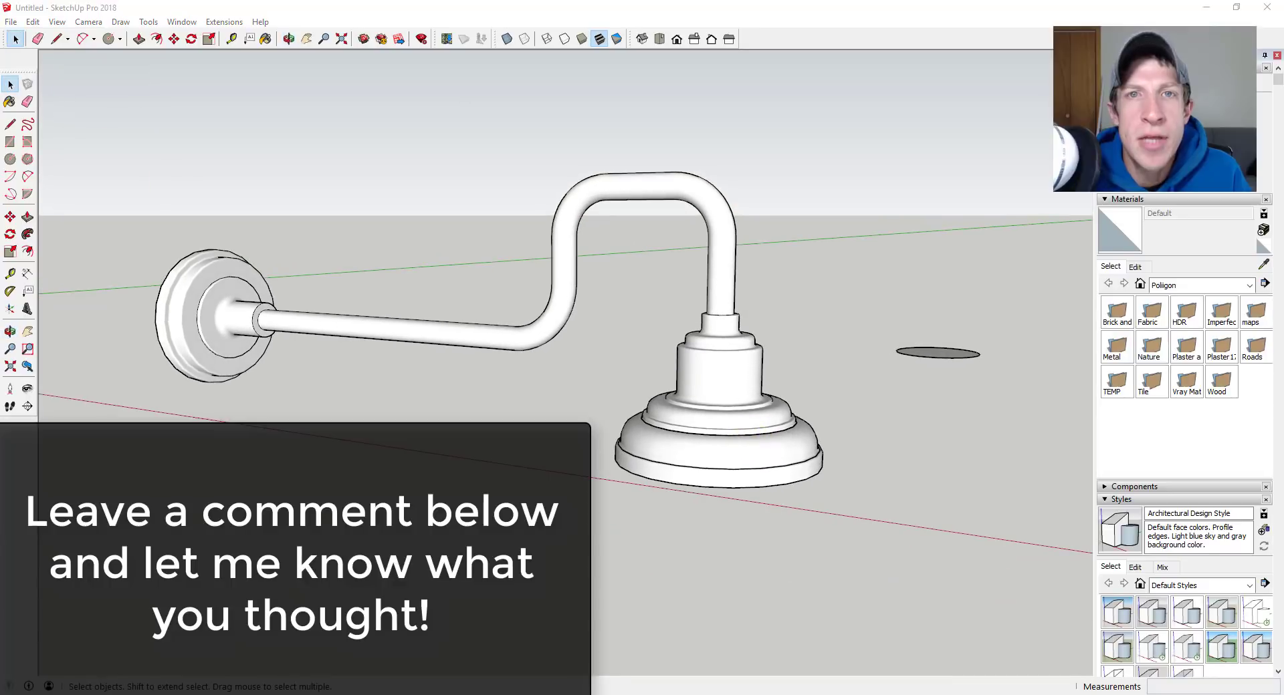